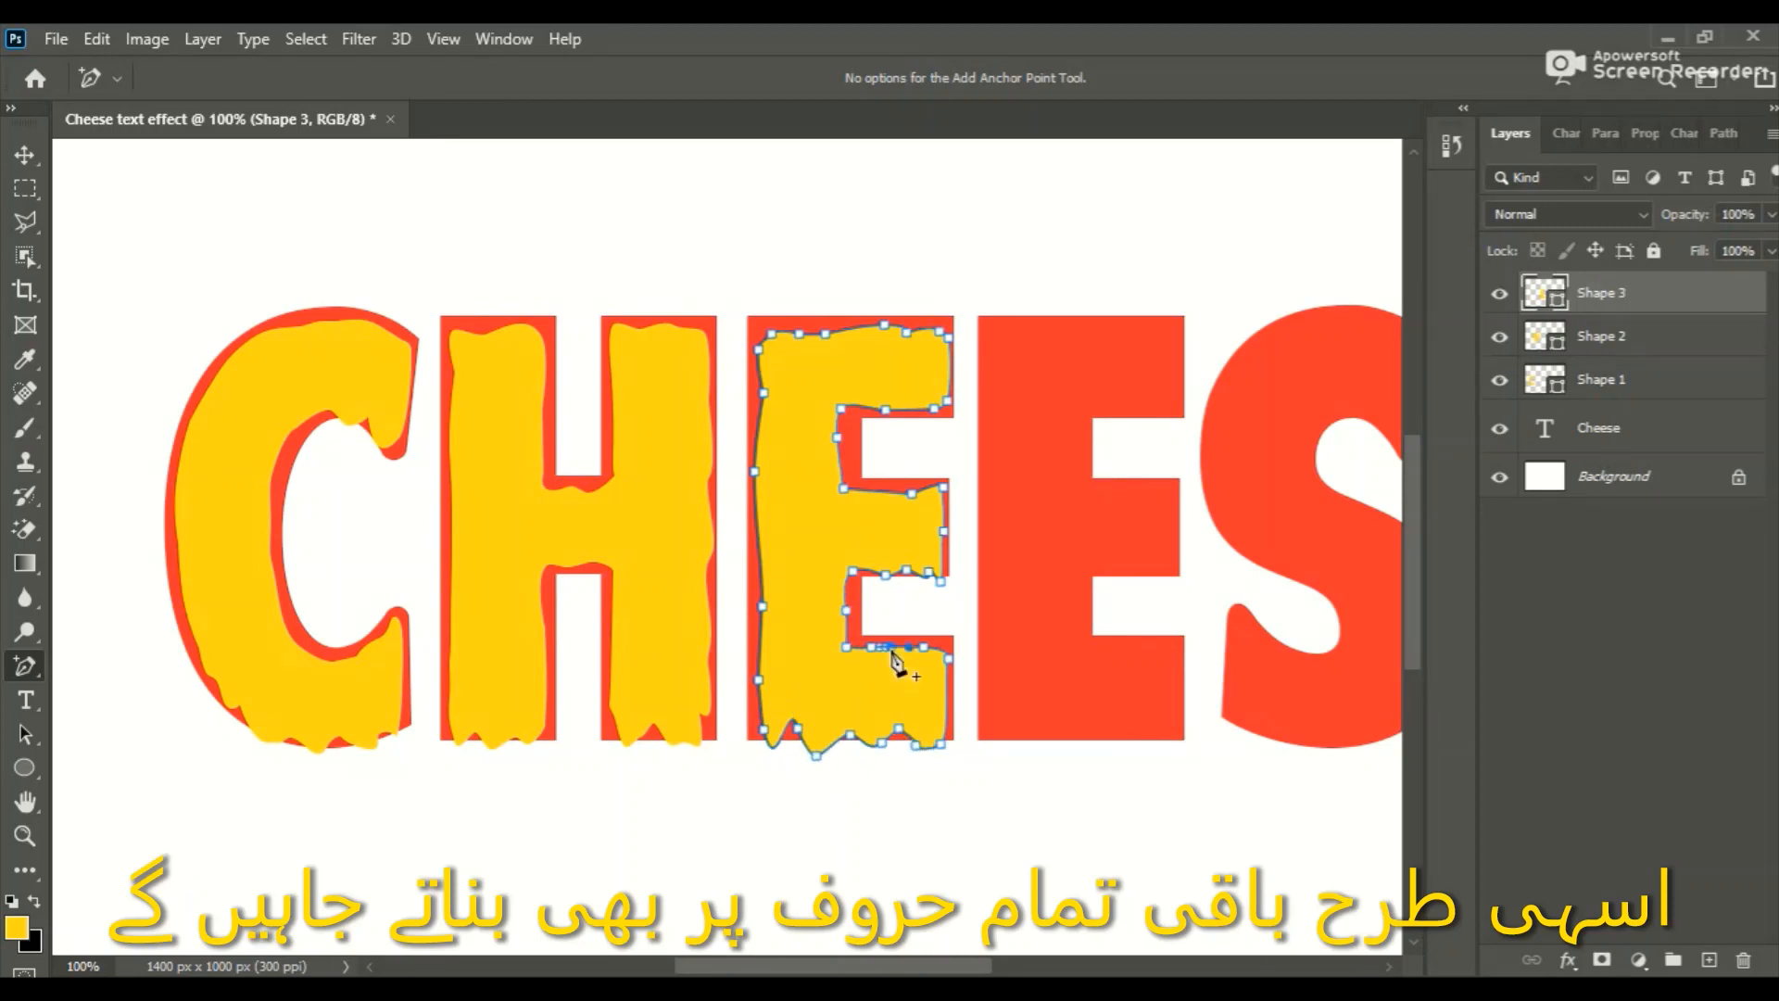
# Duplicate the yellow shape on the first E and place the copy over the second E.
pyautogui.press('v')
pyautogui.hotkey('ctrl', 'j')
pyautogui.hotkey('shift', 'Right')
pyautogui.hotkey('shift', 'Right')
pyautogui.hotkey('shift', 'Right')
pyautogui.hotkey('shift', 'Right')
pyautogui.hotkey('shift', 'Right')
pyautogui.hotkey('shift', 'Right')
pyautogui.hotkey('shift', 'Right')
pyautogui.hotkey('shift', 'Right')
pyautogui.hotkey('shift', 'Right')
pyautogui.hotkey('shift', 'Right')
pyautogui.hotkey('shift', 'Right')
pyautogui.hotkey('shift', 'Right')
pyautogui.hotkey('shift', 'Right')
pyautogui.hotkey('shift', 'Right')
pyautogui.hotkey('shift', 'Right')
pyautogui.hotkey('shift', 'Right')
pyautogui.hotkey('shift', 'Right')
pyautogui.hotkey('shift', 'Right')
pyautogui.hotkey('shift', 'Right')
pyautogui.hotkey('shift', 'Right')
pyautogui.moveTo(853, 966); pyautogui.dragTo(1028, 971)
# Reshape the second E's cheese shape with added anchor points, varying its inner corners, the drips under the middle arm and the bottom edge.
pyautogui.click(25, 666)
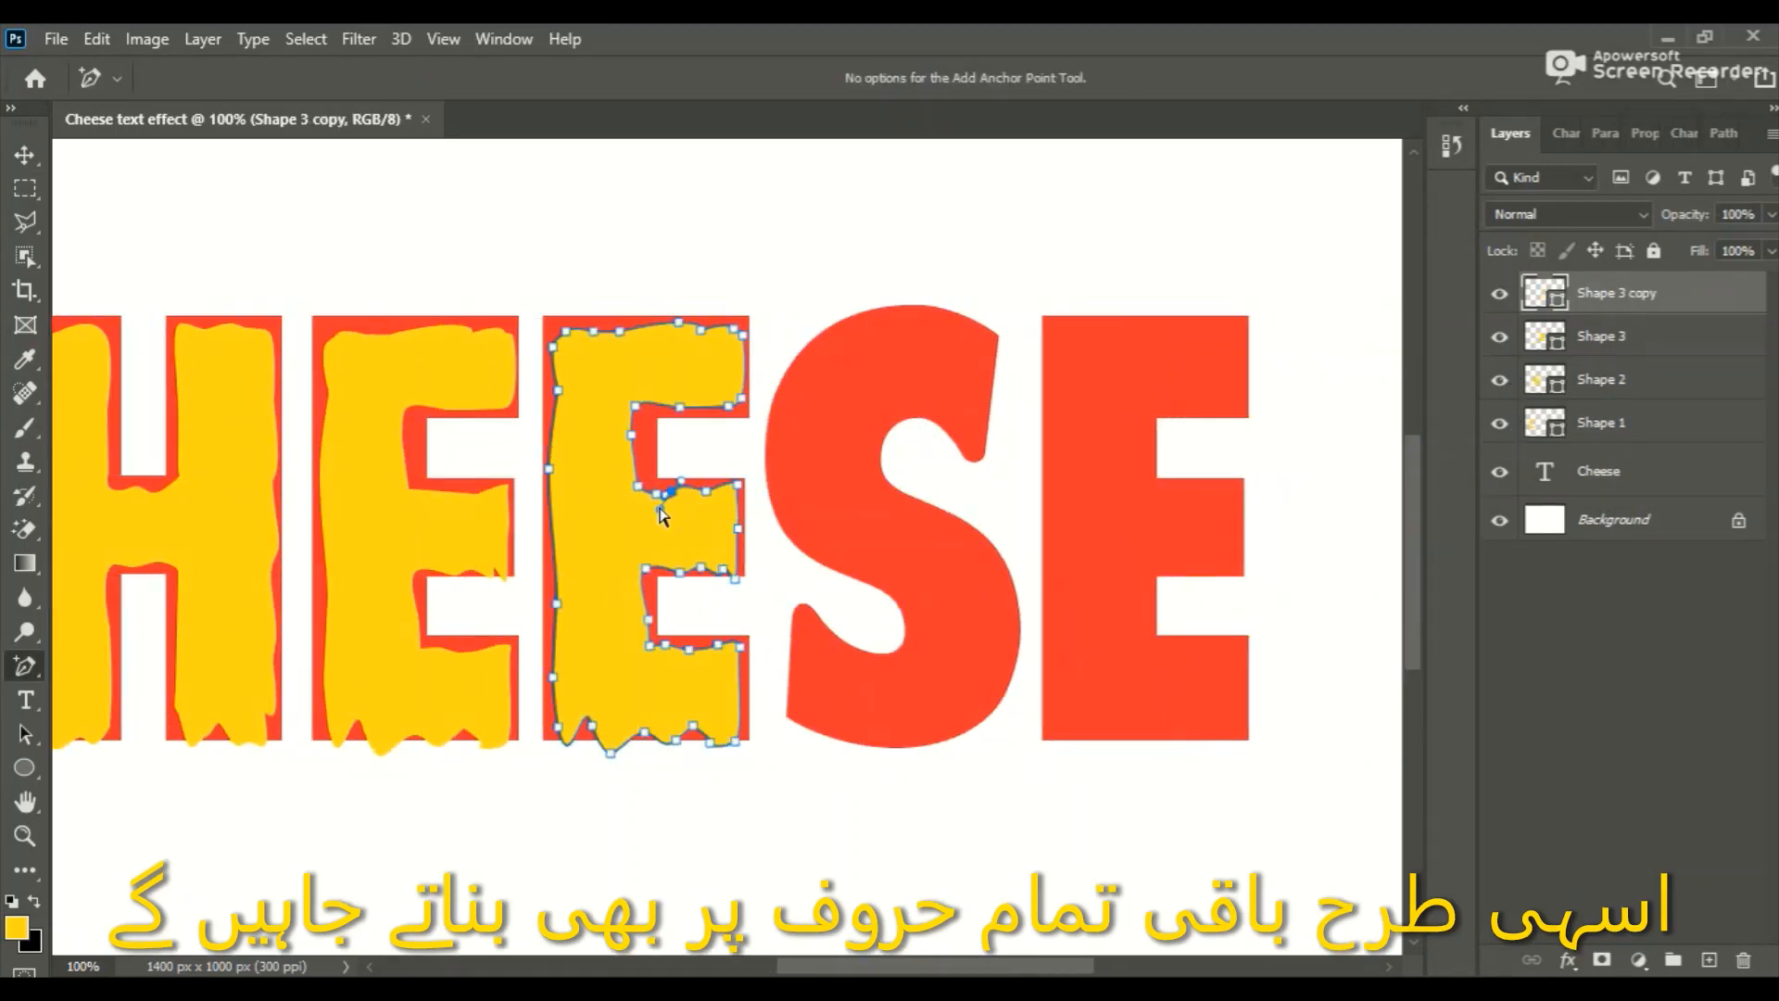
pyautogui.moveTo(636, 414); pyautogui.dragTo(649, 416)
pyautogui.moveTo(739, 486); pyautogui.dragTo(740, 498)
pyautogui.moveTo(681, 571); pyautogui.dragTo(695, 591)
pyautogui.moveTo(723, 743); pyautogui.dragTo(726, 756)
pyautogui.moveTo(675, 740); pyautogui.dragTo(613, 757)
pyautogui.moveTo(740, 646); pyautogui.dragTo(733, 646)
# Duplicate the second E's cheese shape and place the copy over the last E.
pyautogui.hotkey('ctrl', 'j')
pyautogui.press('v')
pyautogui.hotkey('shift', 'Right')
pyautogui.hotkey('shift', 'Right')
pyautogui.hotkey('shift', 'Right')
pyautogui.hotkey('shift', 'Right')
pyautogui.hotkey('shift', 'Right')
pyautogui.hotkey('shift', 'Right')
pyautogui.hotkey('shift', 'Right')
pyautogui.hotkey('shift', 'Right')
pyautogui.hotkey('shift', 'Right')
pyautogui.hotkey('shift', 'Right')
pyautogui.hotkey('shift', 'Right')
pyautogui.hotkey('shift', 'Right')
pyautogui.hotkey('shift', 'Right')
pyautogui.hotkey('shift', 'Right')
pyautogui.hotkey('shift', 'Right')
pyautogui.hotkey('shift', 'Right')
pyautogui.hotkey('shift', 'Right')
pyautogui.hotkey('shift', 'Right')
pyautogui.hotkey('shift', 'Right')
pyautogui.hotkey('shift', 'Right')
# Delete anchor points along the last E's top, middle arm, lower arm and bottom edge to clear the copied drips.
pyautogui.click(25, 666)
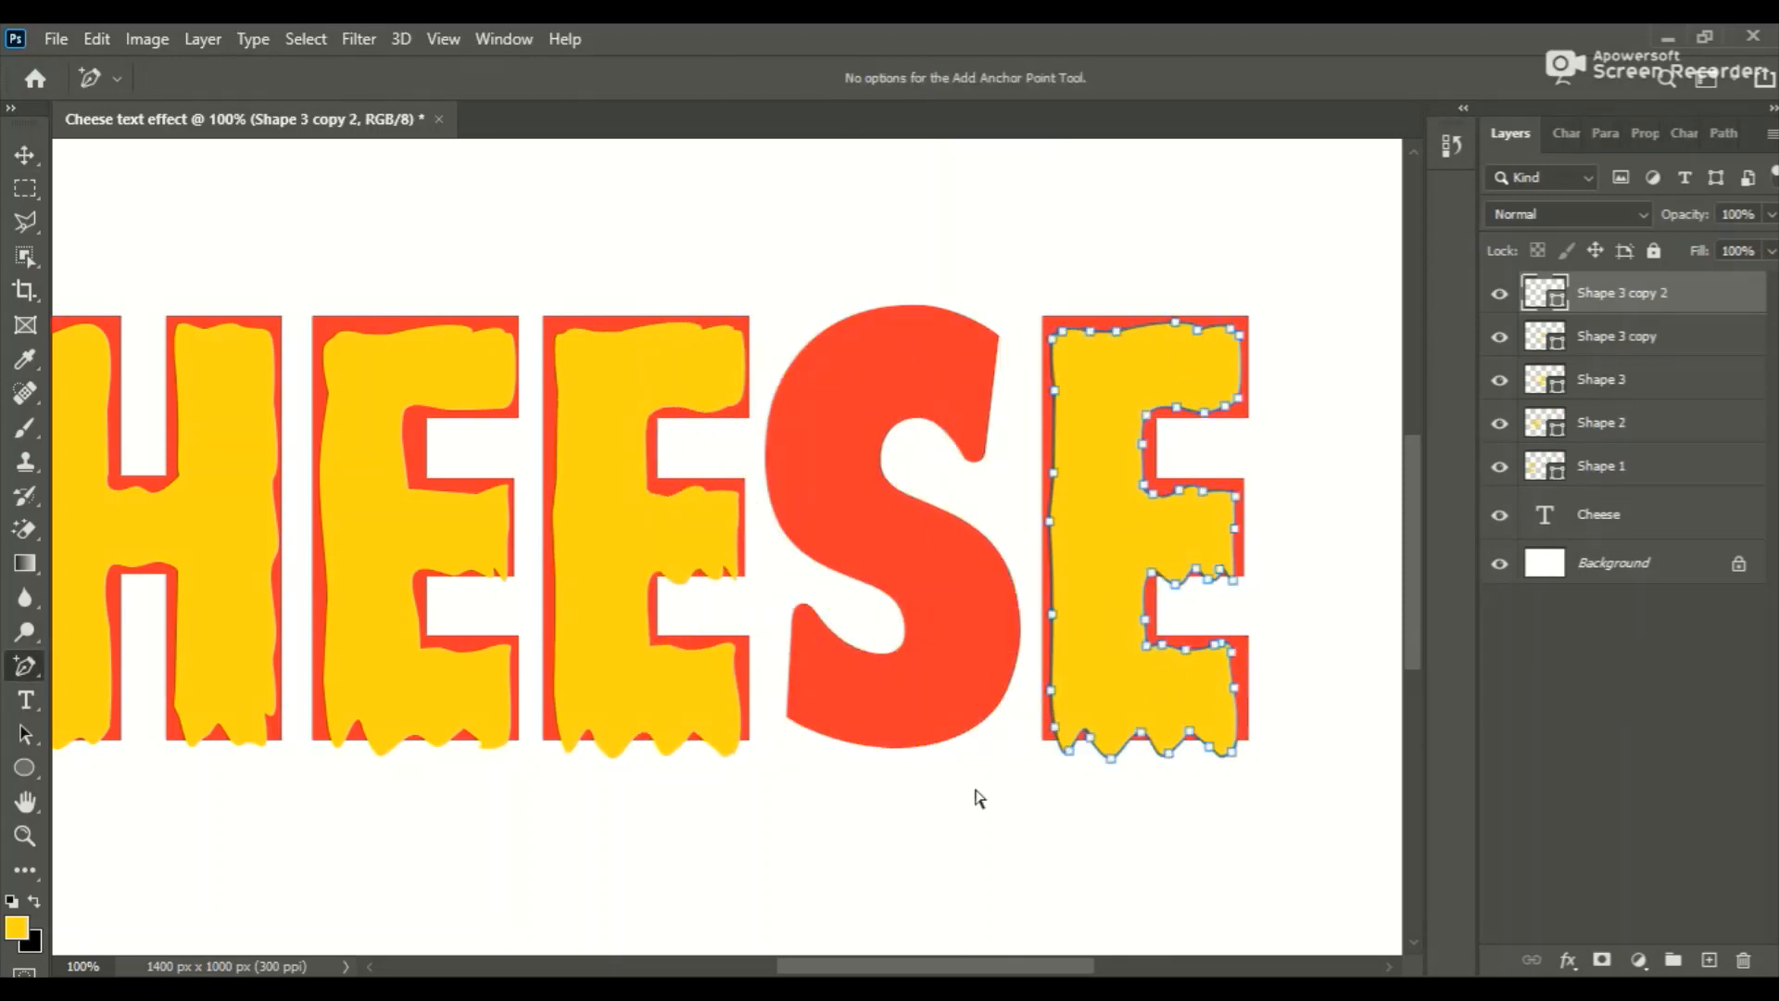
pyautogui.rightClick(25, 666)
pyautogui.click(129, 765)
pyautogui.click(1139, 734)
pyautogui.click(1192, 732)
pyautogui.click(1207, 646)
pyautogui.click(1122, 331)
pyautogui.click(1149, 491)
pyautogui.click(1168, 752)
pyautogui.click(1111, 758)
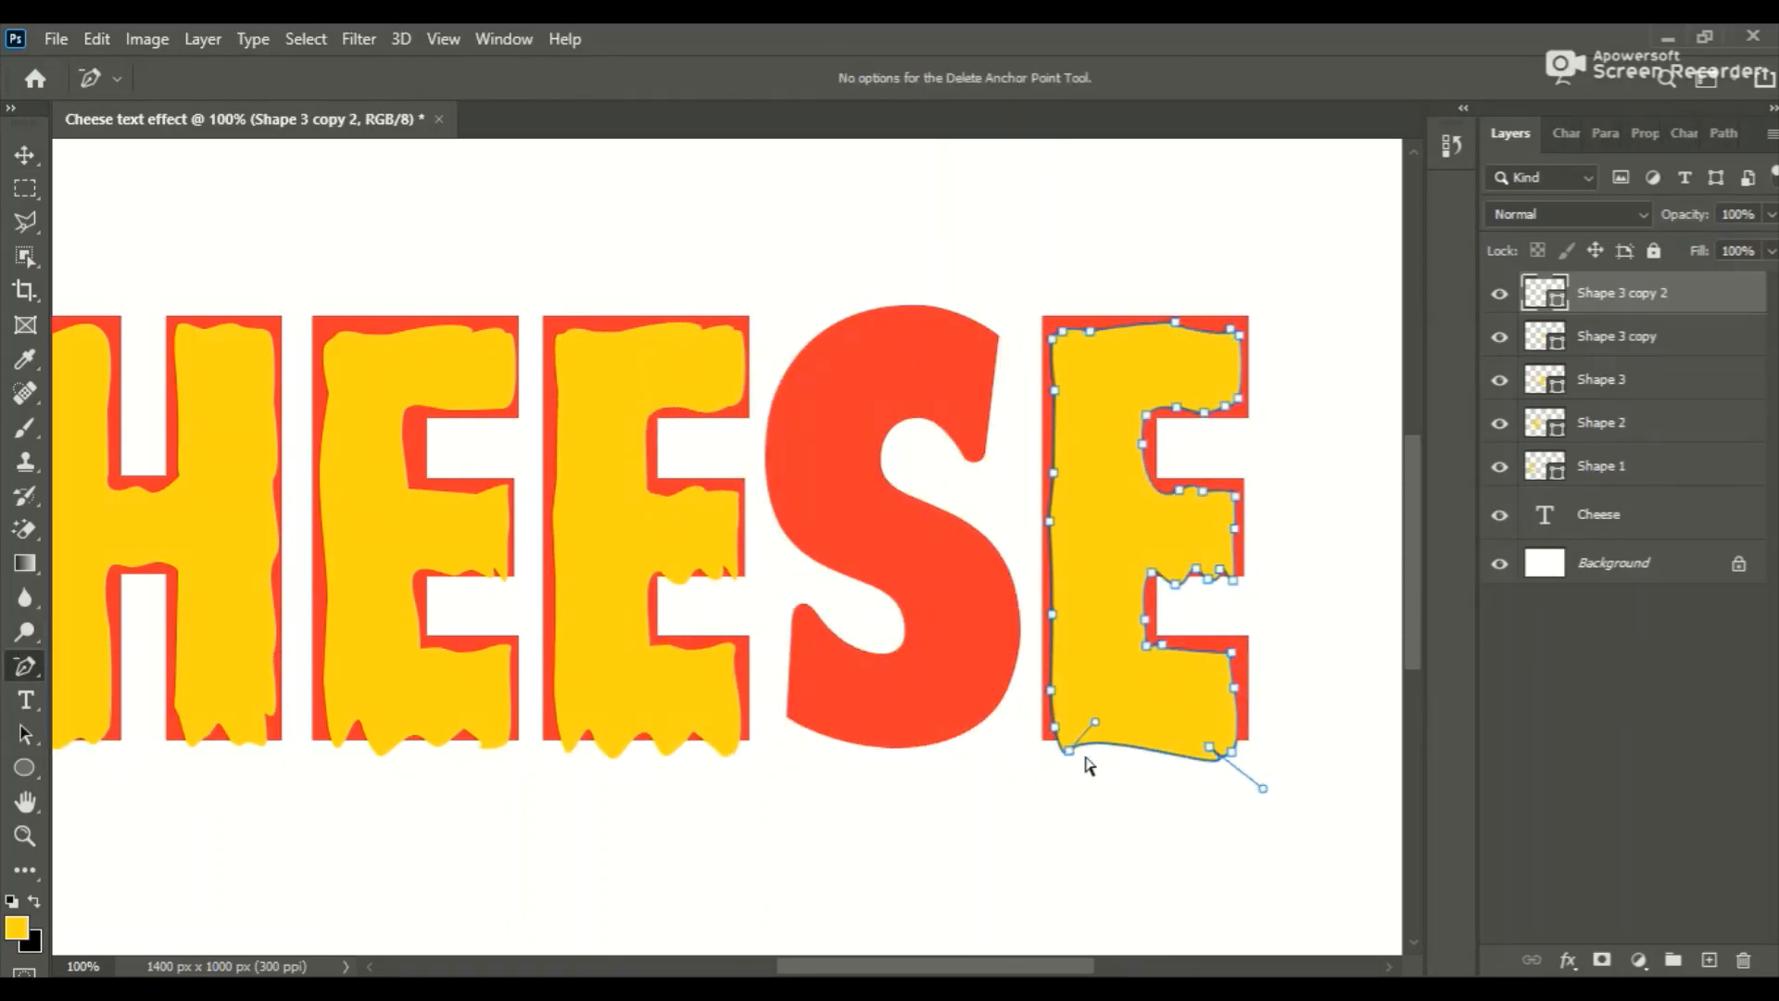
pyautogui.click(1069, 750)
pyautogui.click(1231, 752)
# Add anchor points to the last E's cheese shape, forming new drips along the bottom and a wavy upper edge on the lower arm.
pyautogui.rightClick(25, 667)
pyautogui.click(130, 740)
pyautogui.moveTo(1158, 801)
pyautogui.mouseDown()
pyautogui.moveTo(1165, 729)
pyautogui.moveTo(1066, 759)
pyautogui.mouseUp()
pyautogui.moveTo(1212, 720)
pyautogui.mouseDown()
pyautogui.moveTo(1218, 749)
pyautogui.moveTo(1198, 727)
pyautogui.mouseUp()
pyautogui.moveTo(1165, 728); pyautogui.dragTo(1168, 747)
pyautogui.moveTo(1150, 742); pyautogui.dragTo(1149, 735)
pyautogui.moveTo(1234, 688)
pyautogui.mouseDown()
pyautogui.moveTo(1234, 706)
pyautogui.moveTo(1211, 654)
pyautogui.mouseUp()
pyautogui.moveTo(1190, 648); pyautogui.dragTo(1192, 643)
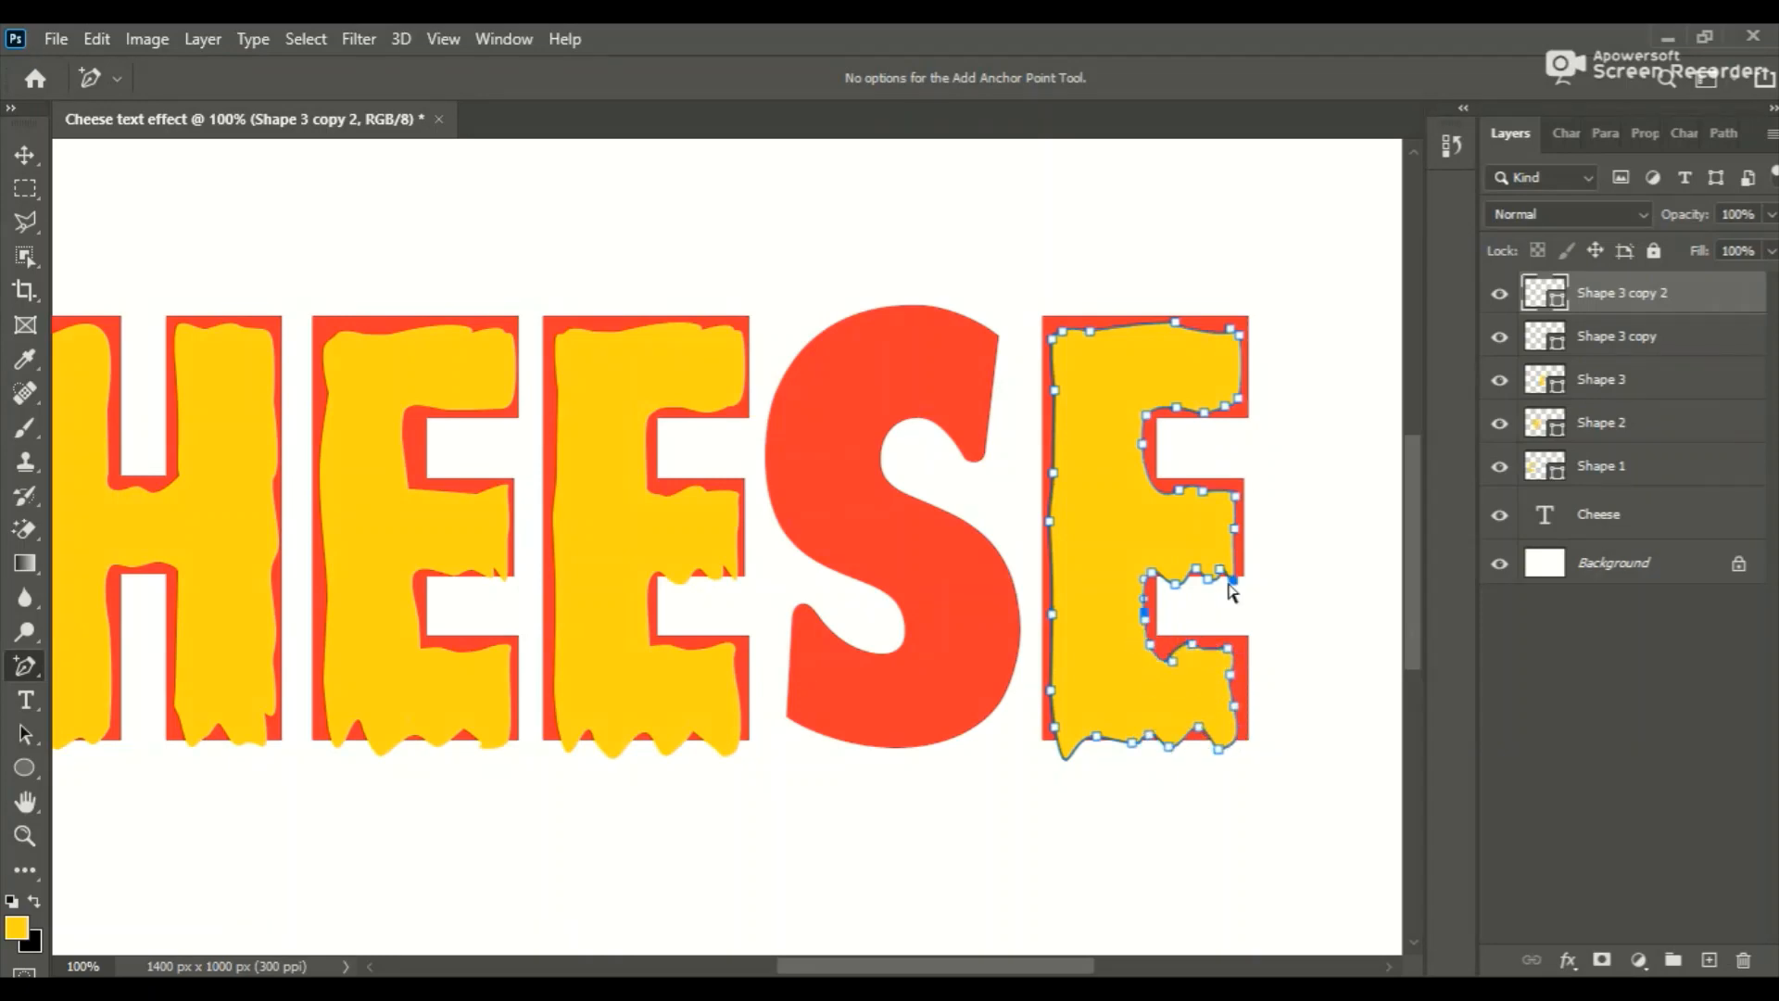
# Vary the last E's outline by pulling anchor points on the middle arm, the outer left side and the lower arm.
pyautogui.moveTo(1228, 584); pyautogui.dragTo(1235, 572)
pyautogui.moveTo(1151, 573); pyautogui.dragTo(1152, 564)
pyautogui.moveTo(1149, 477); pyautogui.dragTo(1045, 478)
pyautogui.moveTo(1052, 614); pyautogui.dragTo(1057, 631)
pyautogui.moveTo(1235, 734); pyautogui.dragTo(1237, 744)
pyautogui.moveTo(1230, 675); pyautogui.dragTo(1239, 663)
pyautogui.moveTo(1172, 661); pyautogui.dragTo(1155, 658)
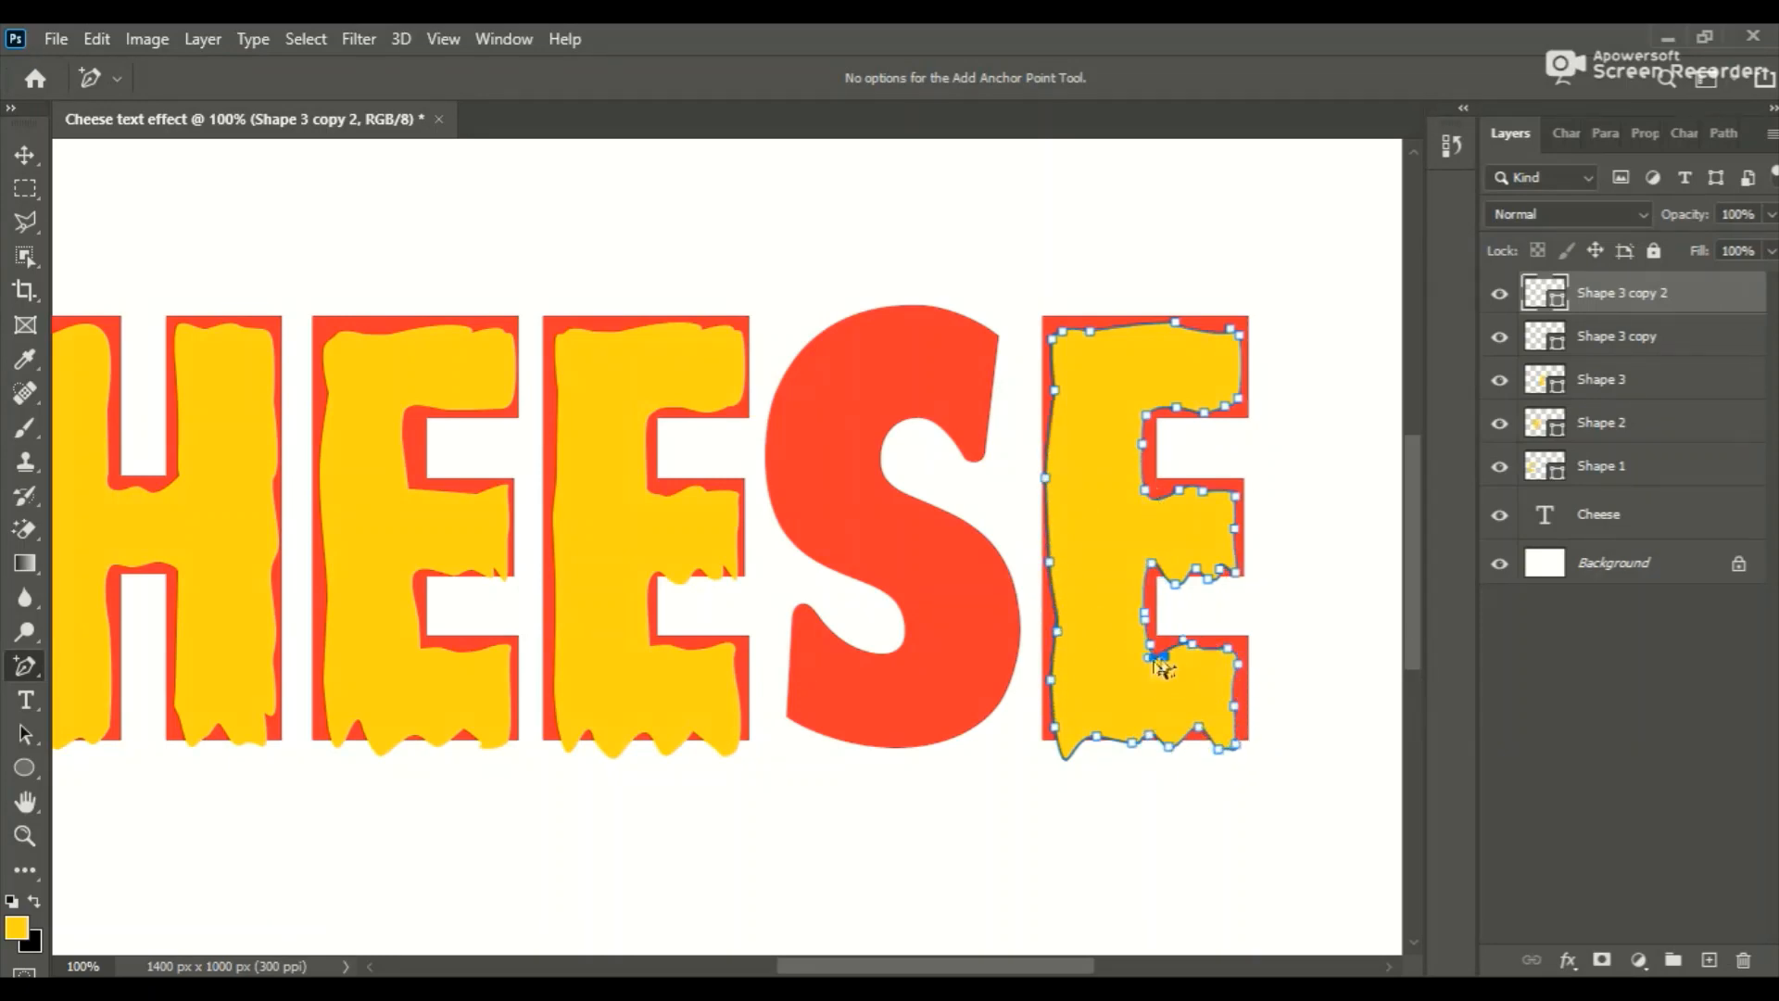
# Delete the stray anchor point at the last E's lower inner corner and pull a small dip into its top edge.
pyautogui.rightClick(25, 666)
pyautogui.click(109, 766)
pyautogui.click(1158, 657)
pyautogui.rightClick(25, 667)
pyautogui.click(130, 740)
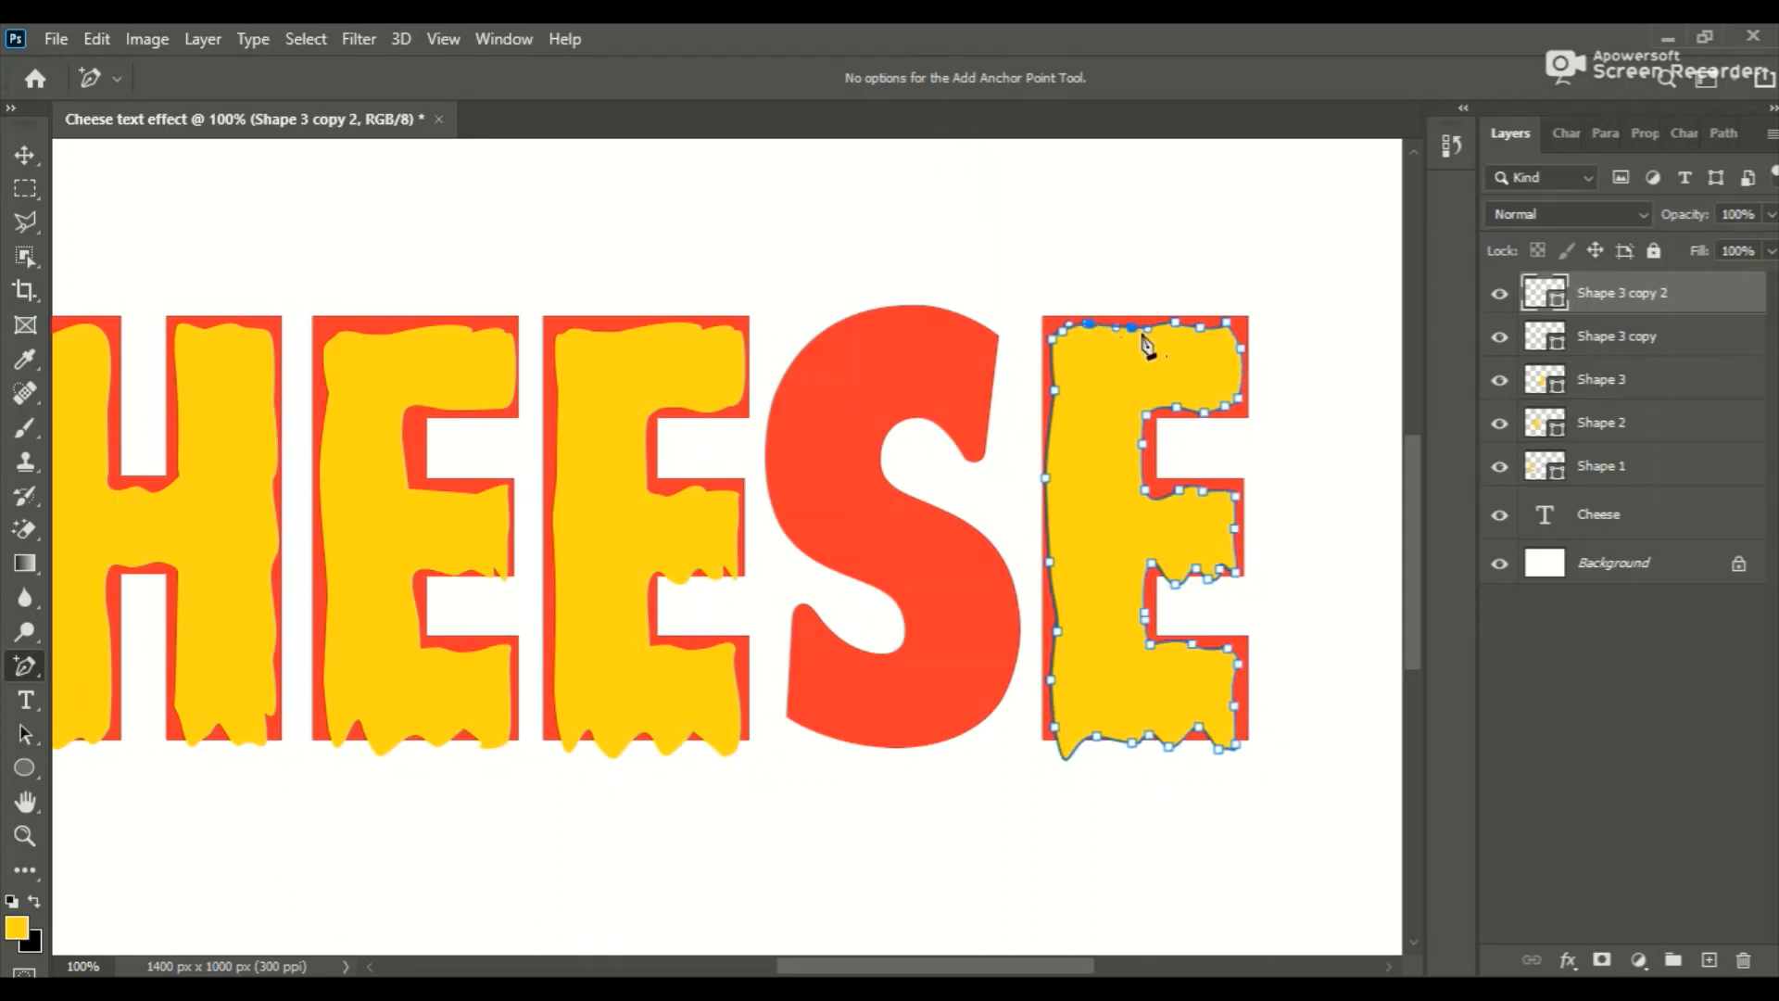
pyautogui.moveTo(1158, 327); pyautogui.dragTo(1161, 339)
pyautogui.press('Return')
# Draw a rough straight-sided yellow shape over the letter S with the Pen tool.
pyautogui.rightClick(25, 666)
pyautogui.click(91, 673)
pyautogui.click(984, 348)
pyautogui.click(969, 425)
pyautogui.click(883, 398)
pyautogui.click(965, 566)
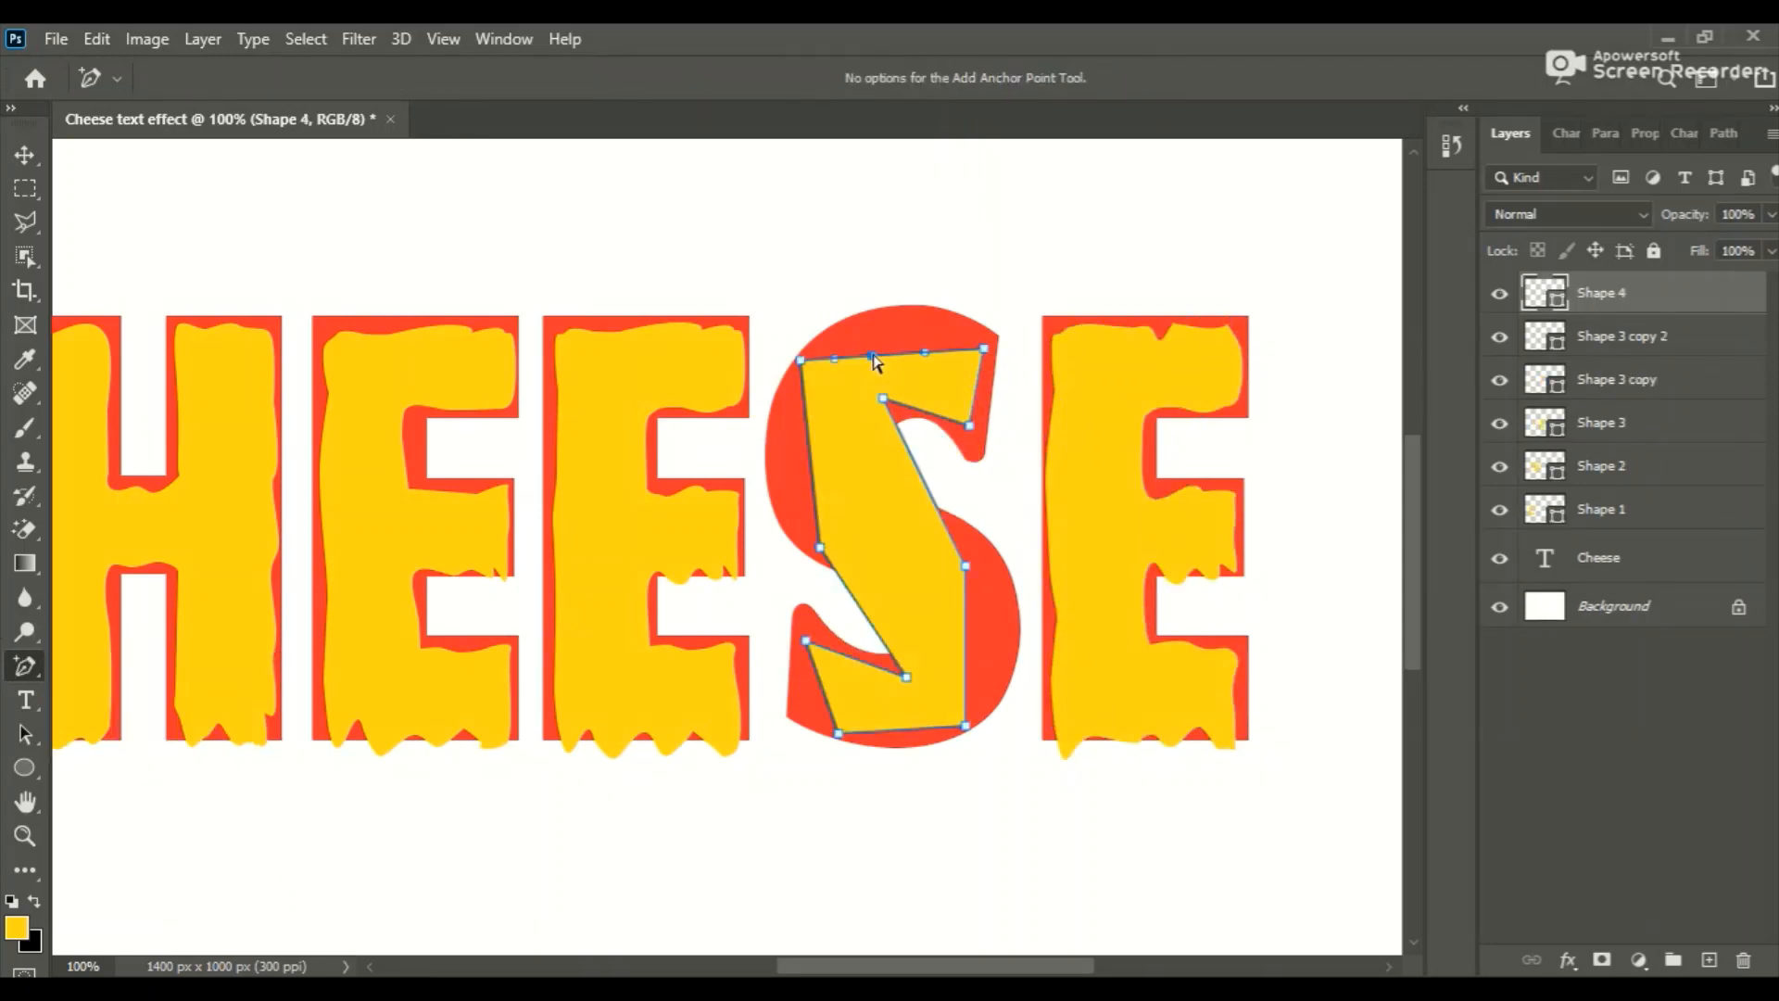
# Curve the top of the S's yellow shape to follow the letter and shape the upper arm's tip into a drip.
pyautogui.moveTo(874, 356); pyautogui.dragTo(884, 313)
pyautogui.moveTo(932, 331); pyautogui.dragTo(930, 320)
pyautogui.moveTo(968, 332); pyautogui.dragTo(989, 345)
pyautogui.moveTo(981, 385); pyautogui.dragTo(973, 439)
pyautogui.moveTo(947, 426); pyautogui.dragTo(957, 415)
pyautogui.moveTo(983, 413); pyautogui.dragTo(975, 408)
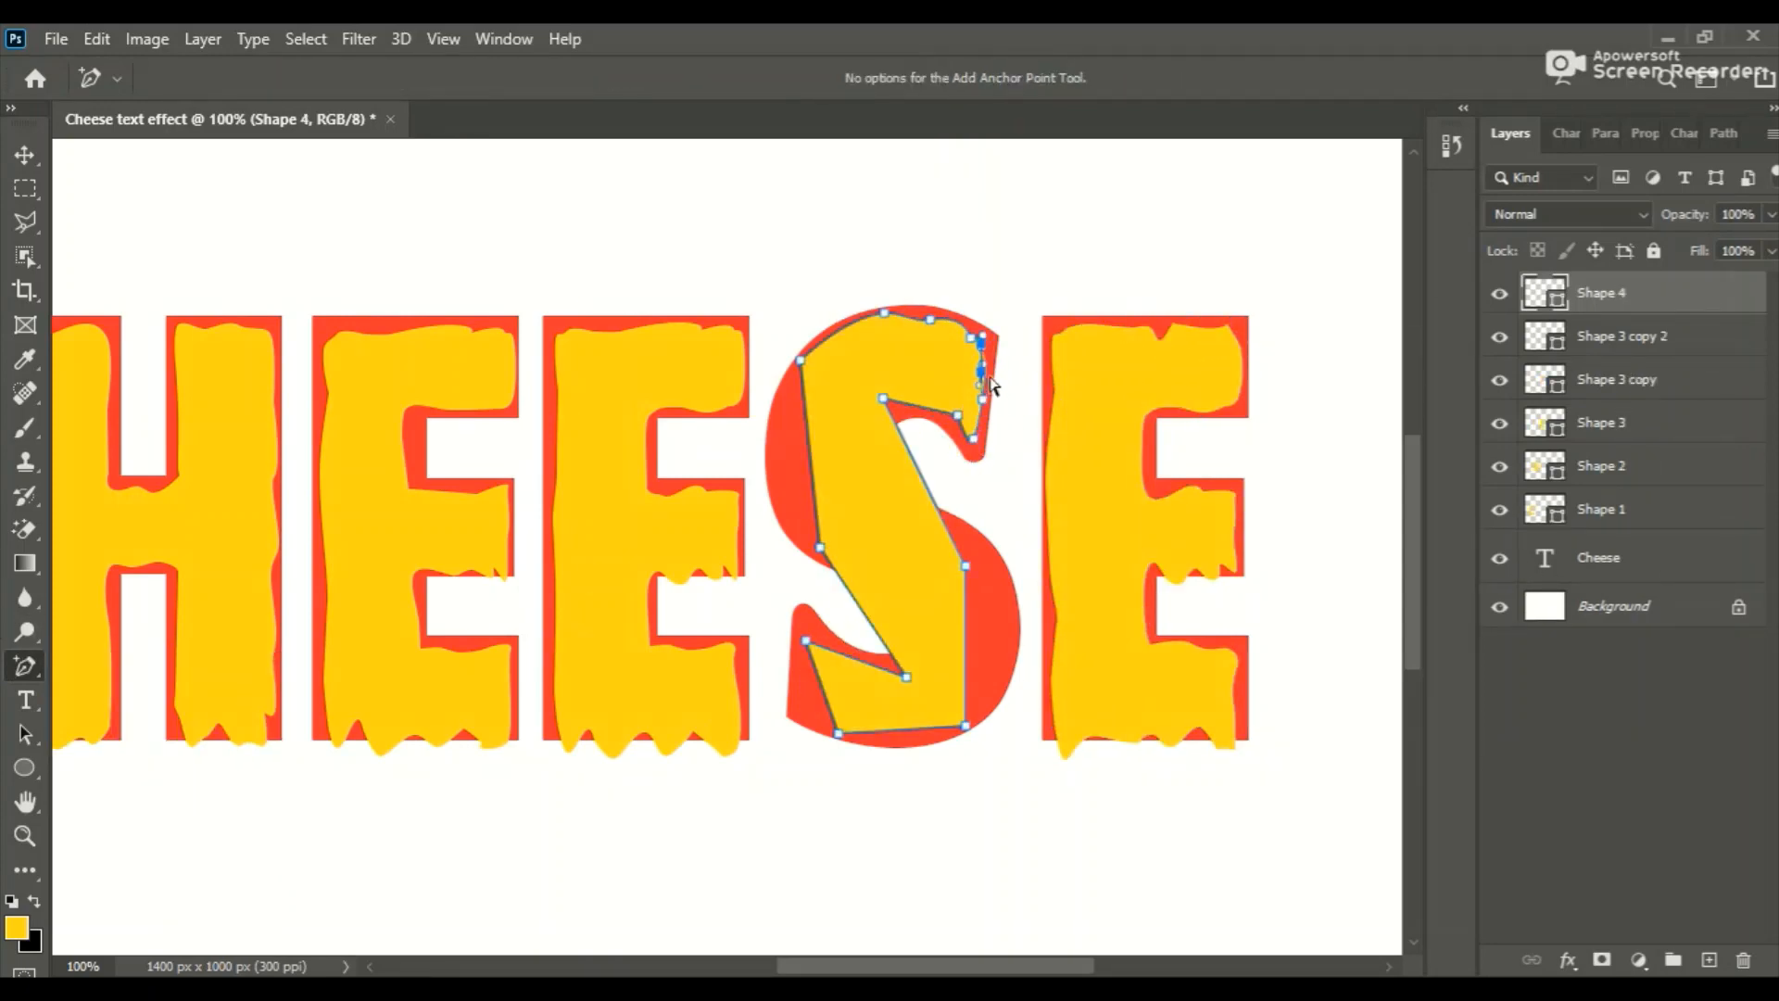
# Curve the S's yellow shape around the upper opening, across the middle and along the upper left side.
pyautogui.moveTo(925, 485); pyautogui.dragTo(880, 495)
pyautogui.moveTo(923, 408); pyautogui.dragTo(927, 412)
pyautogui.moveTo(883, 398); pyautogui.dragTo(871, 435)
pyautogui.moveTo(904, 416); pyautogui.dragTo(953, 417)
pyautogui.moveTo(965, 566); pyautogui.dragTo(988, 568)
pyautogui.moveTo(943, 549); pyautogui.dragTo(943, 529)
pyautogui.moveTo(902, 521); pyautogui.dragTo(904, 516)
pyautogui.moveTo(810, 451); pyautogui.dragTo(776, 435)
pyautogui.moveTo(792, 501); pyautogui.dragTo(778, 503)
# Bend the right side and the lower inner edge of the yellow shape to follow the lower bowl of the S.
pyautogui.moveTo(966, 549); pyautogui.dragTo(983, 554)
pyautogui.moveTo(943, 529); pyautogui.dragTo(1003, 579)
pyautogui.moveTo(987, 630); pyautogui.dragTo(1003, 608)
pyautogui.moveTo(987, 665); pyautogui.dragTo(1006, 665)
pyautogui.moveTo(904, 516); pyautogui.dragTo(909, 509)
pyautogui.moveTo(880, 494); pyautogui.dragTo(880, 488)
pyautogui.moveTo(864, 613); pyautogui.dragTo(909, 612)
pyautogui.moveTo(869, 580); pyautogui.dragTo(878, 592)
pyautogui.moveTo(906, 677); pyautogui.dragTo(896, 668)
# Shape the lower arm of the S's yellow overlay and add wavy drips along its bottom edge.
pyautogui.moveTo(857, 659); pyautogui.dragTo(802, 620)
pyautogui.moveTo(821, 701); pyautogui.dragTo(795, 709)
pyautogui.moveTo(871, 731); pyautogui.dragTo(939, 750)
pyautogui.moveTo(905, 748); pyautogui.dragTo(848, 734)
pyautogui.moveTo(965, 726); pyautogui.dragTo(978, 729)
pyautogui.moveTo(805, 666); pyautogui.dragTo(798, 668)
pyautogui.moveTo(805, 724); pyautogui.dragTo(798, 732)
pyautogui.click(965, 739)
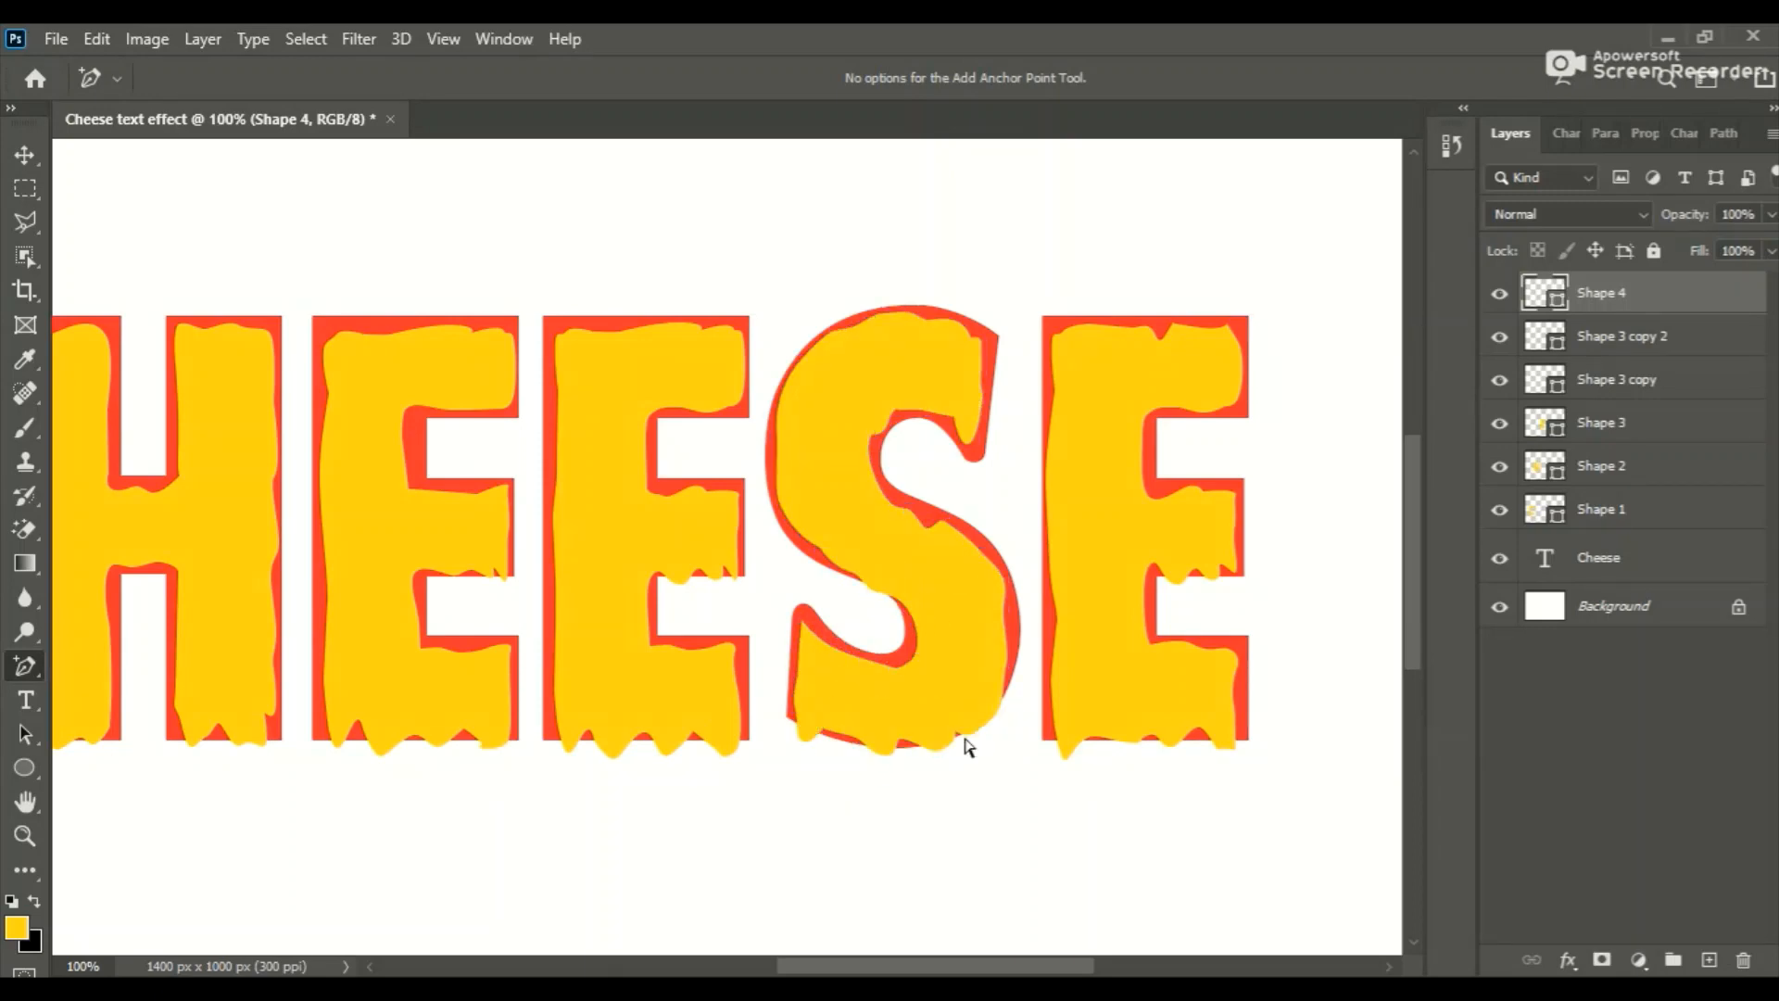
pyautogui.click(1012, 676)
pyautogui.click(1168, 809)
pyautogui.click(25, 835)
pyautogui.click(785, 78)
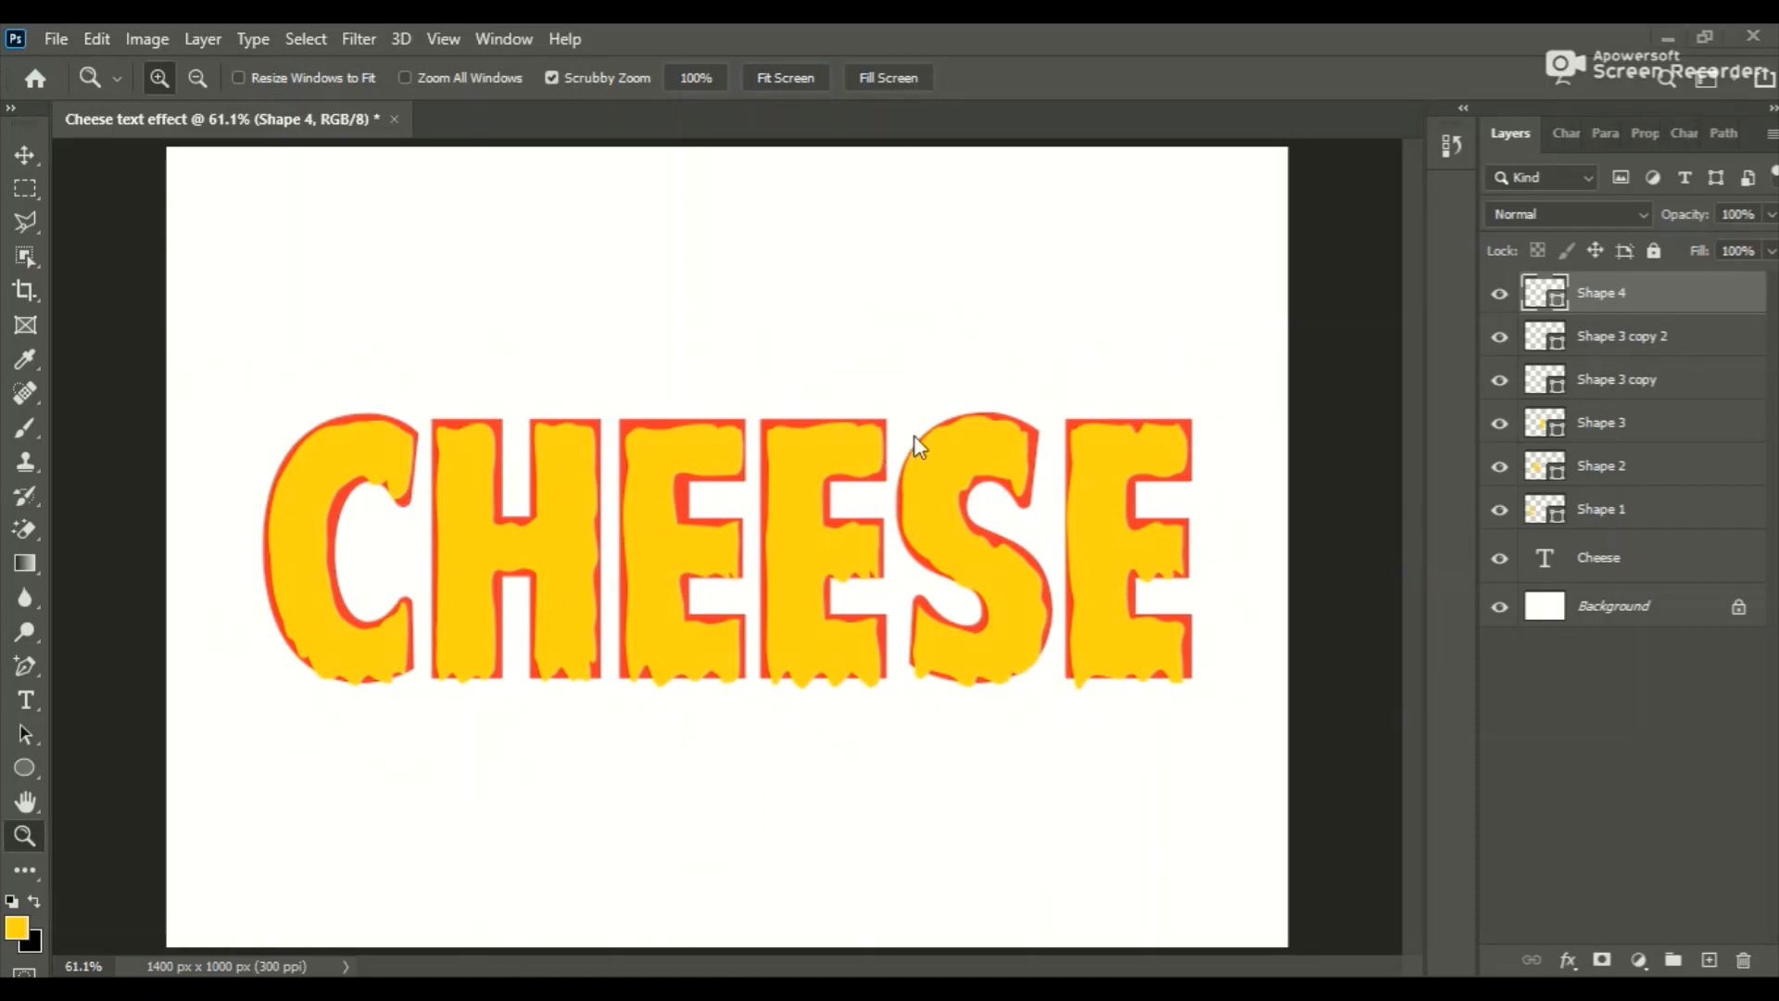
pyautogui.keyDown('shift'); pyautogui.click(1628, 509); pyautogui.keyUp('shift')
pyautogui.hotkey('ctrl', 'e')
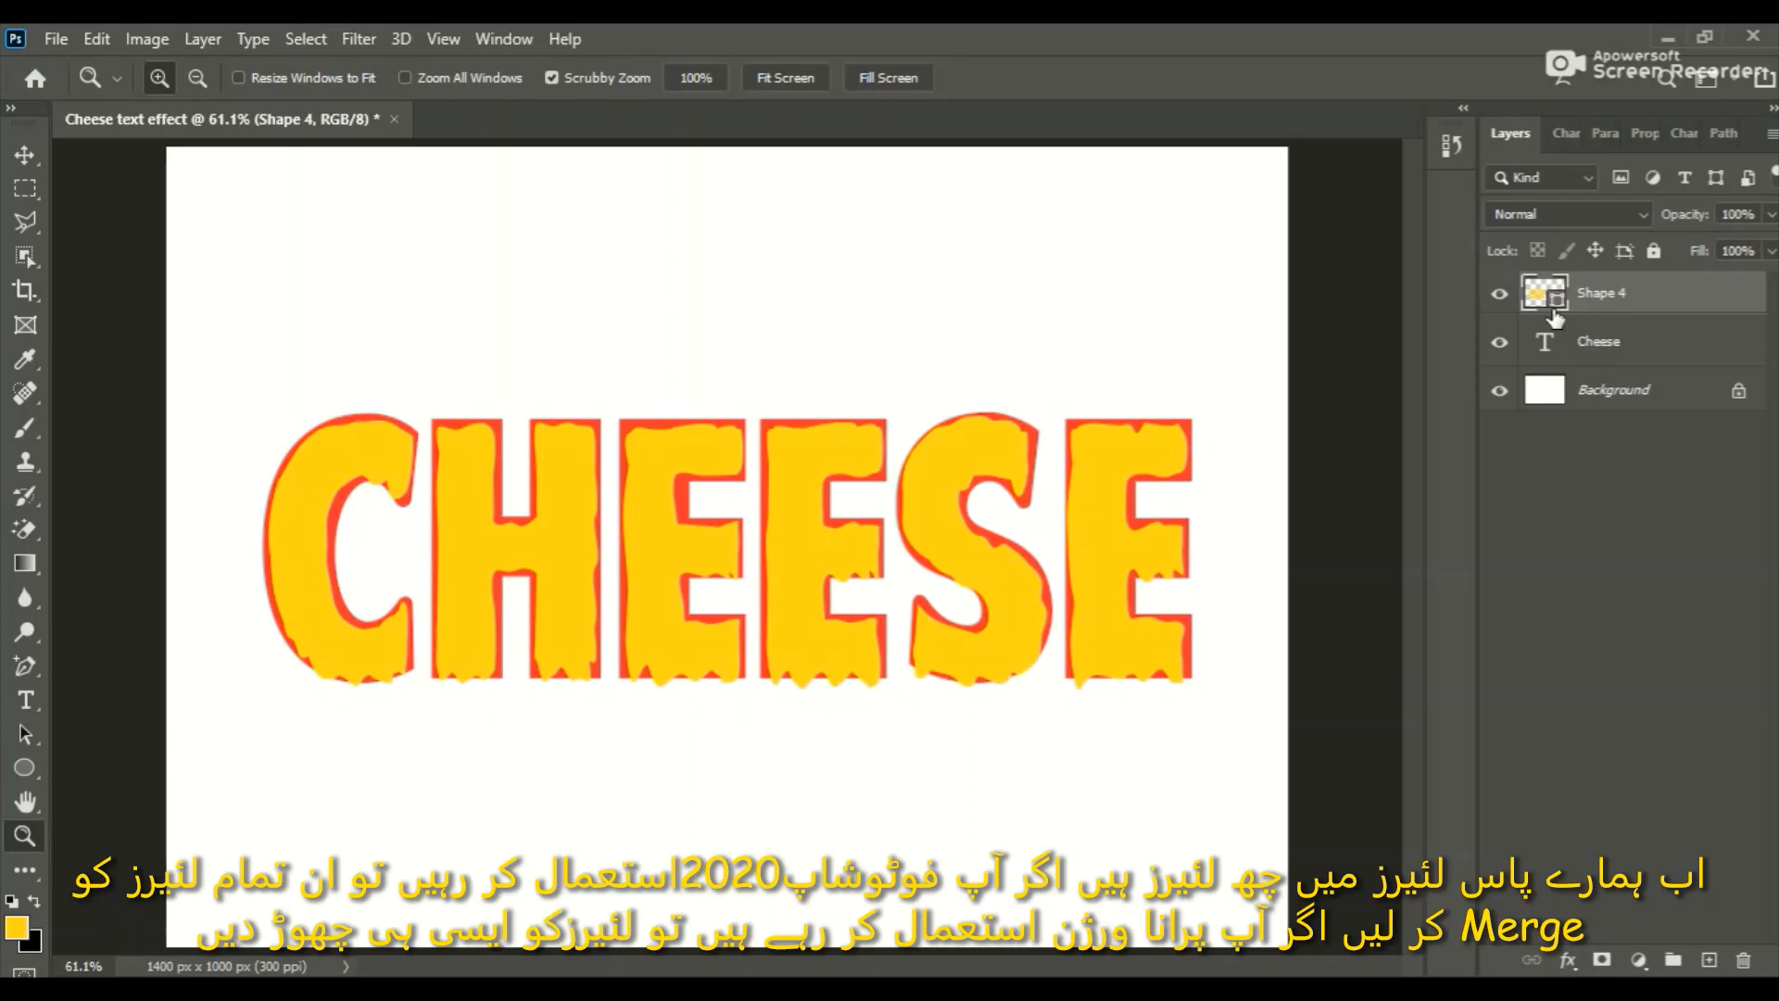
pyautogui.hotkey('ctrl', 'z')
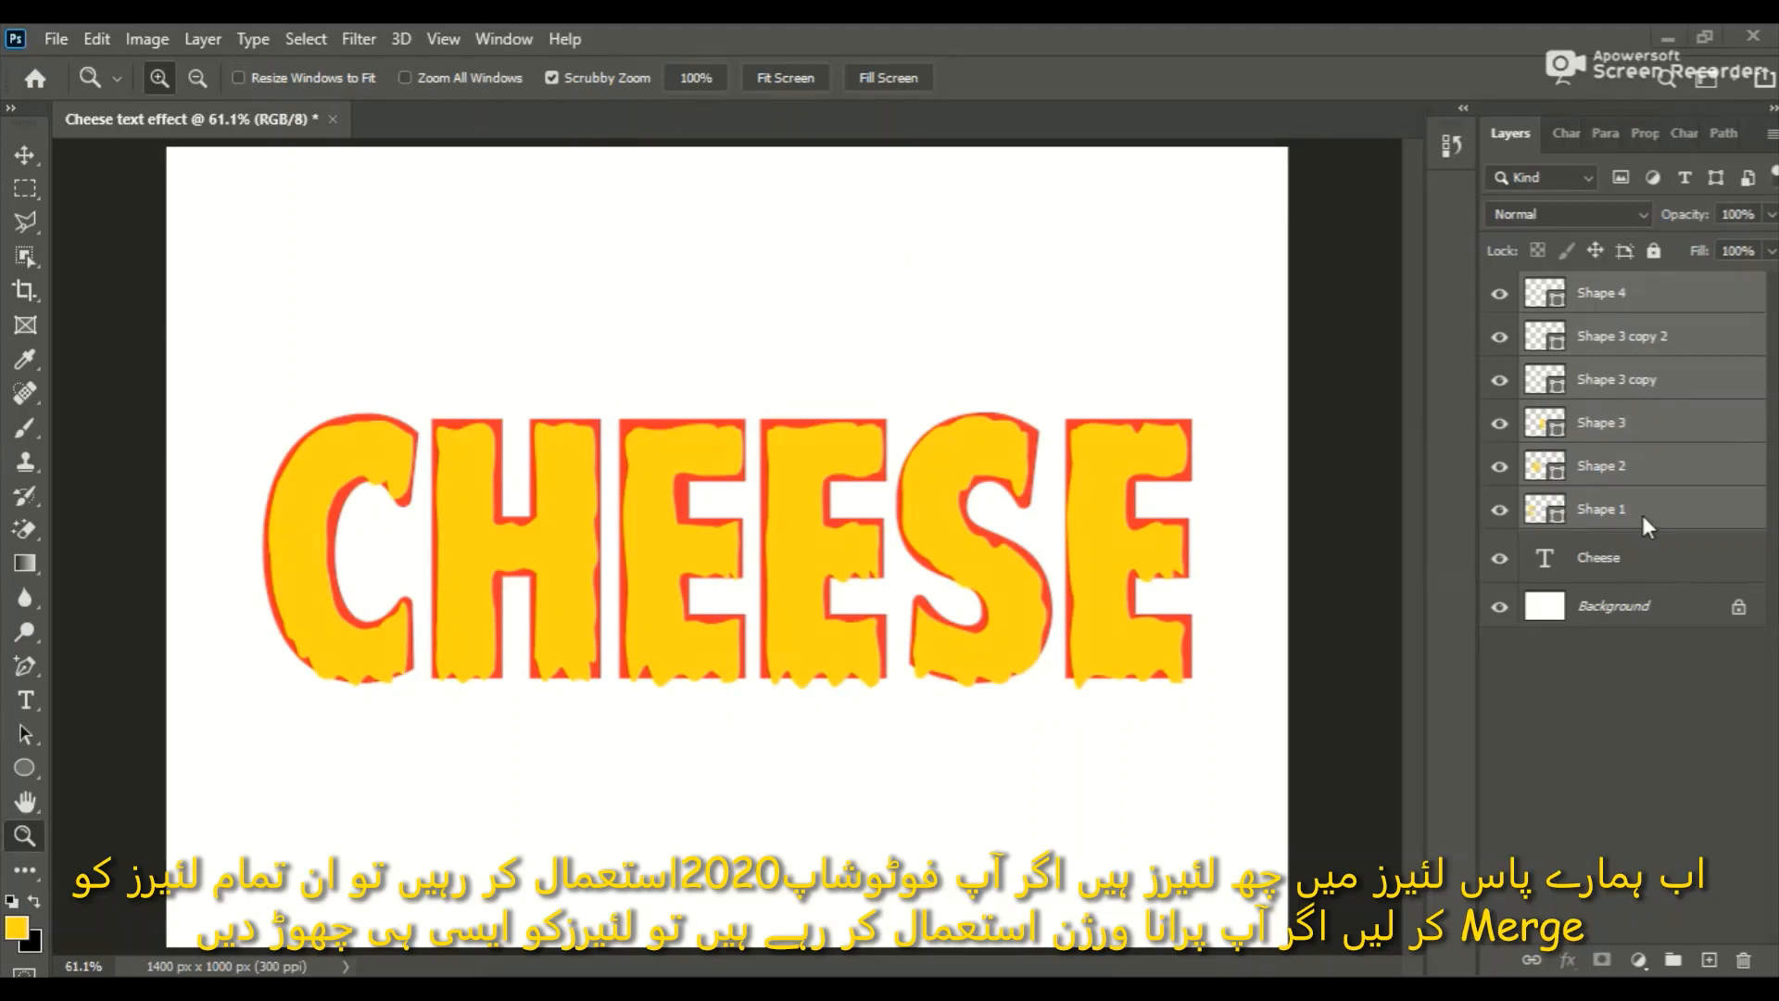
# Merge the six yellow shape layers, from Shape 4 down to Shape 1, into a single shape layer.
pyautogui.click(1636, 313)
pyautogui.keyDown('shift'); pyautogui.click(1679, 501); pyautogui.keyUp('shift')
pyautogui.hotkey('ctrl', 'e')
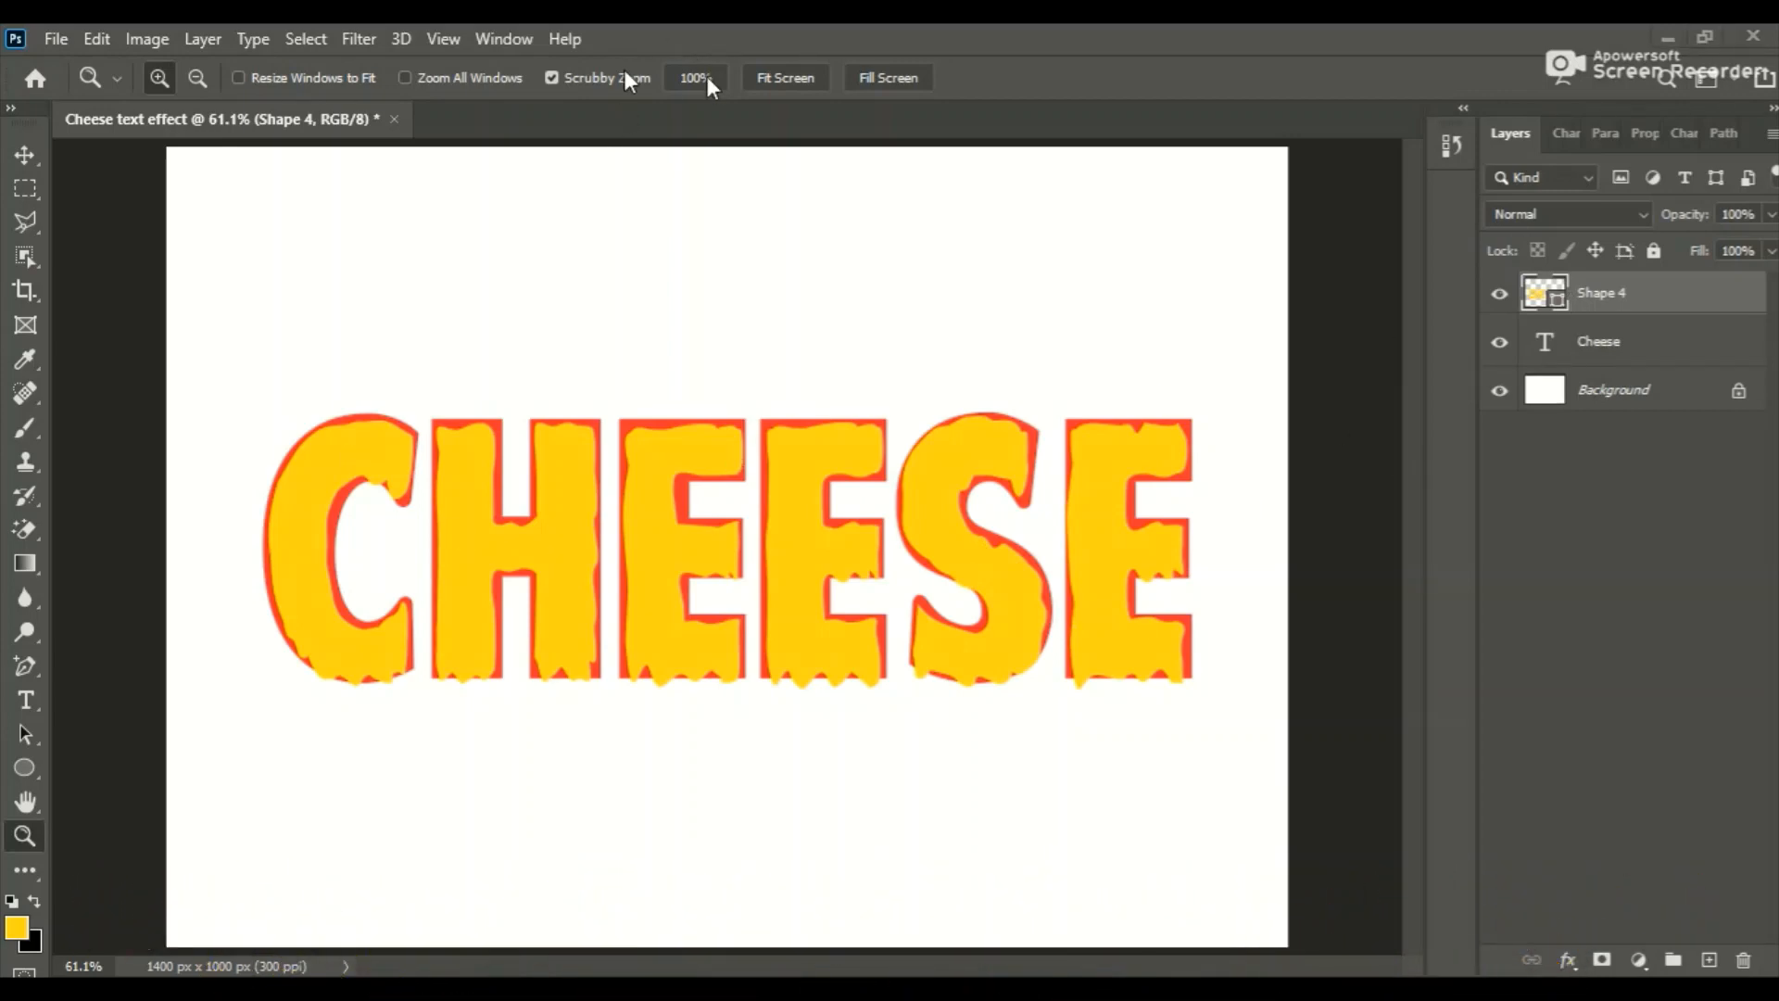
# Cut three round holes along the upper edges of the C with the Ellipse tool set to Subtract Front Shape.
pyautogui.click(215, 585)
pyautogui.click(215, 586)
pyautogui.click(215, 586)
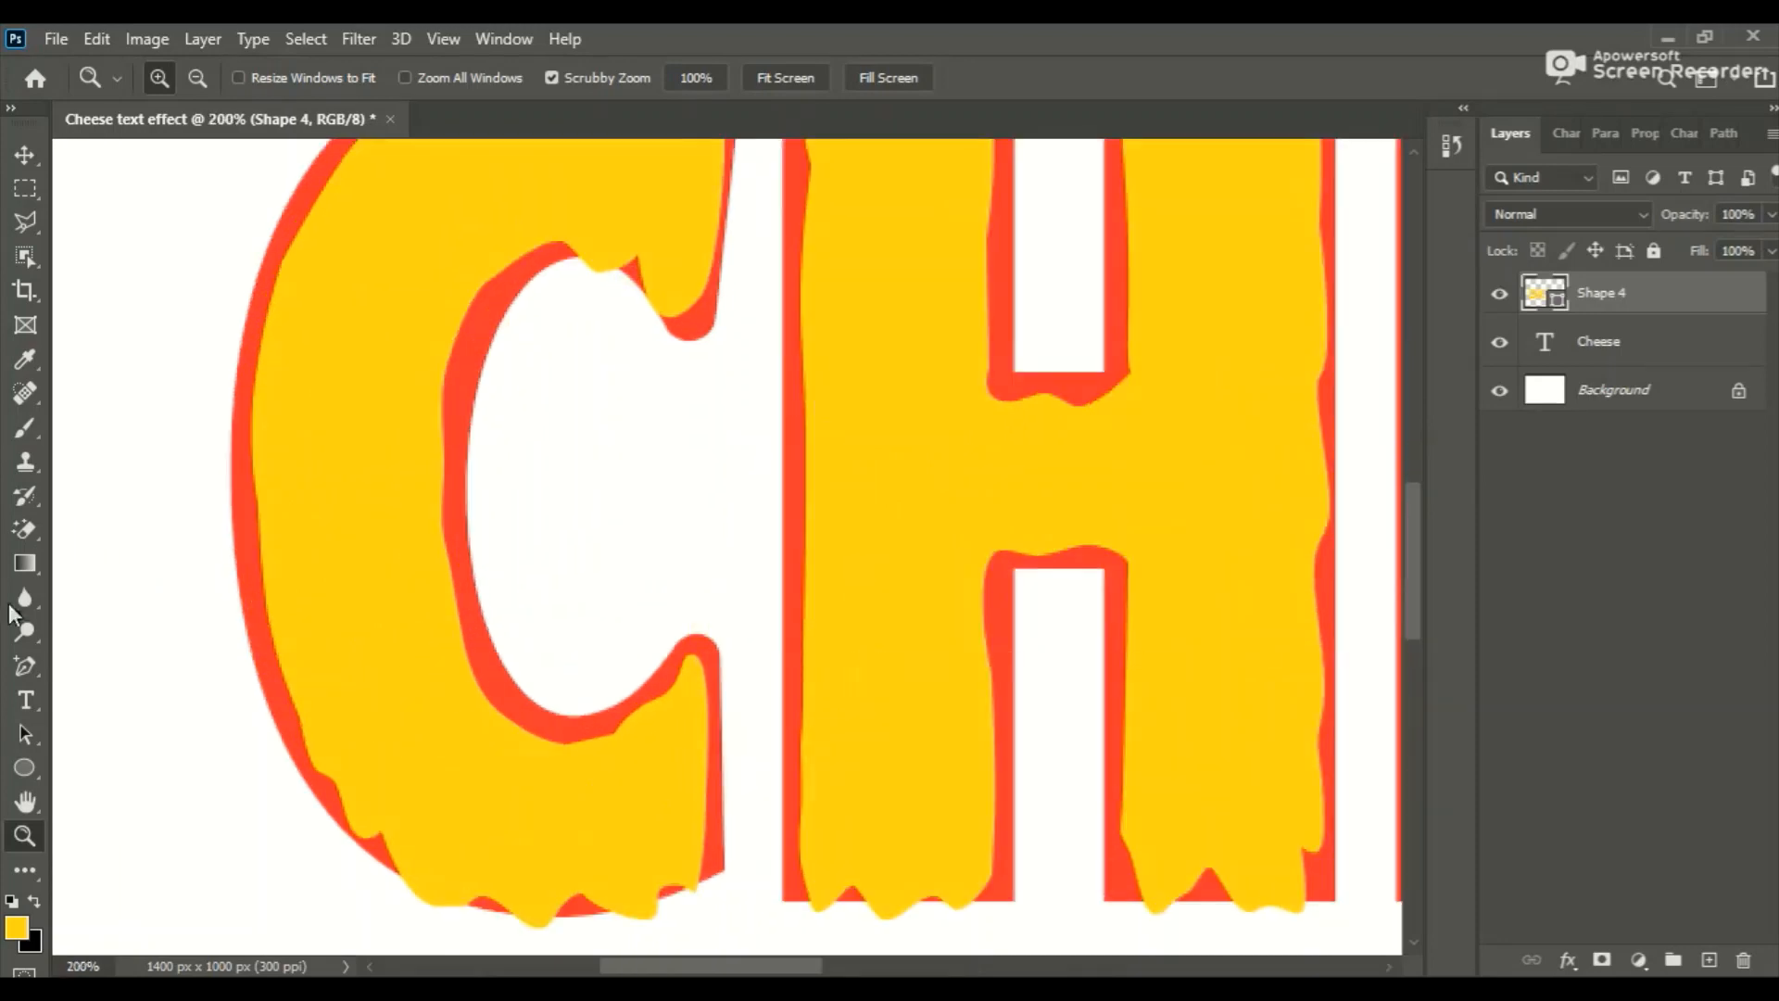
pyautogui.click(34, 768)
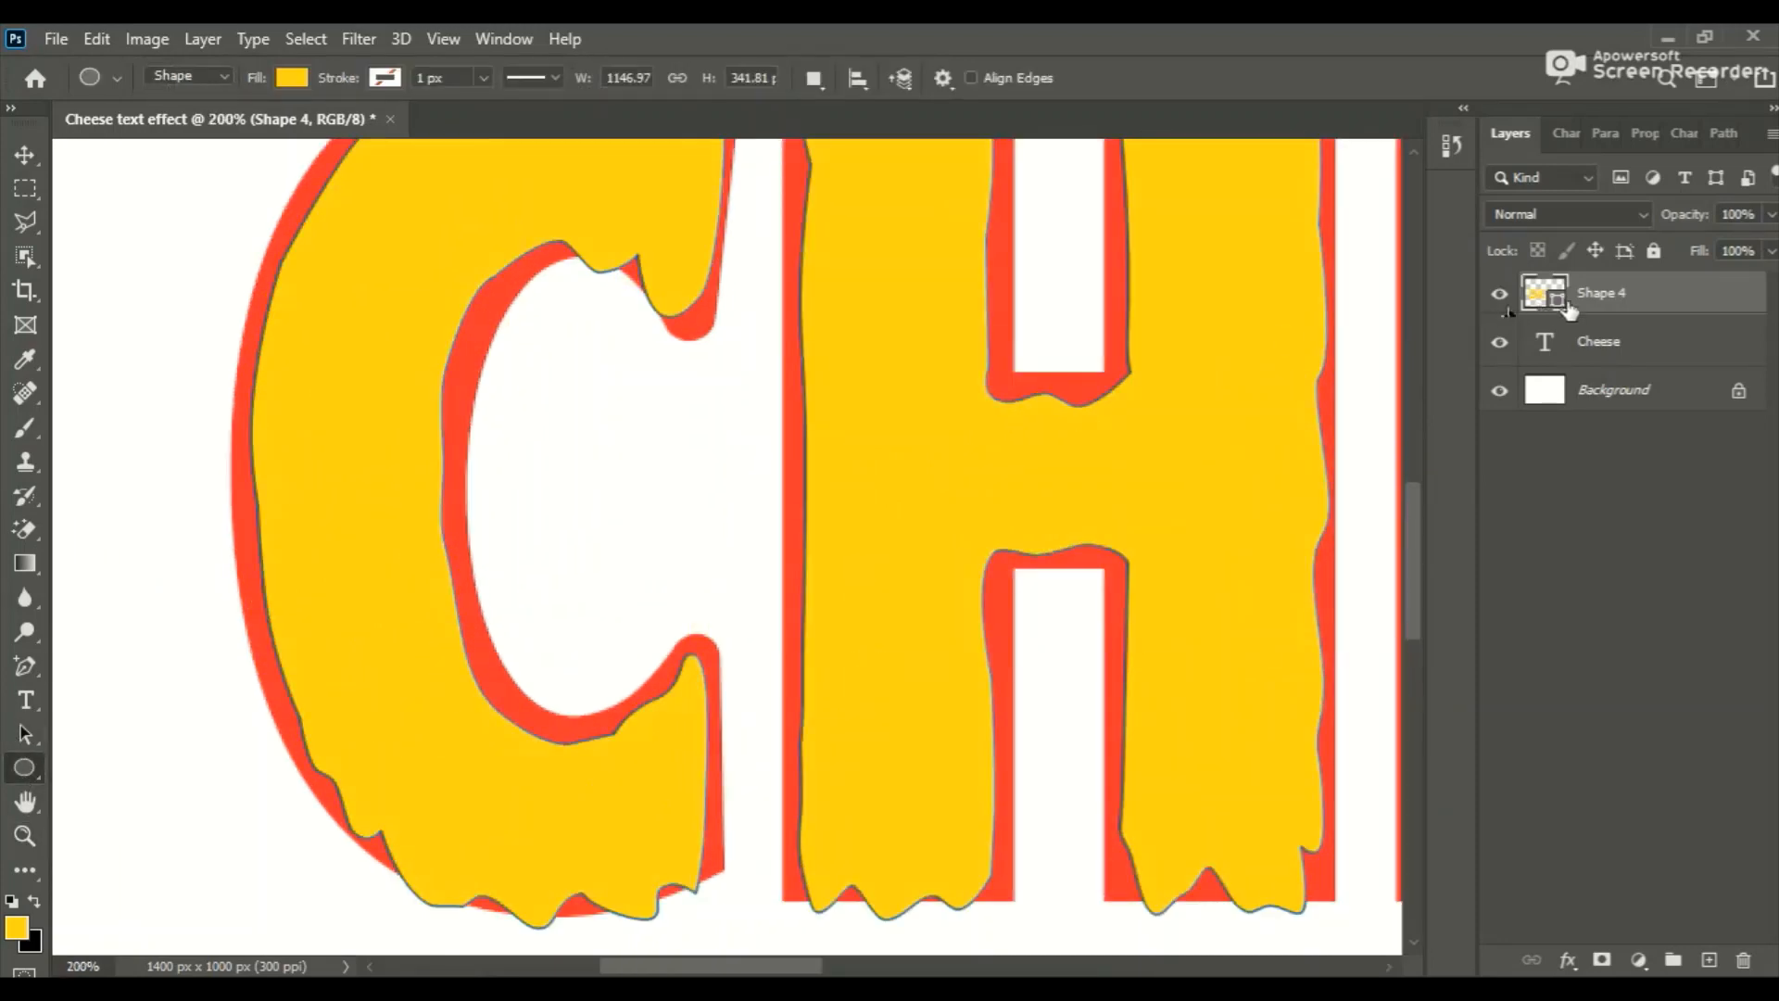
pyautogui.scroll(3, 806, 529)
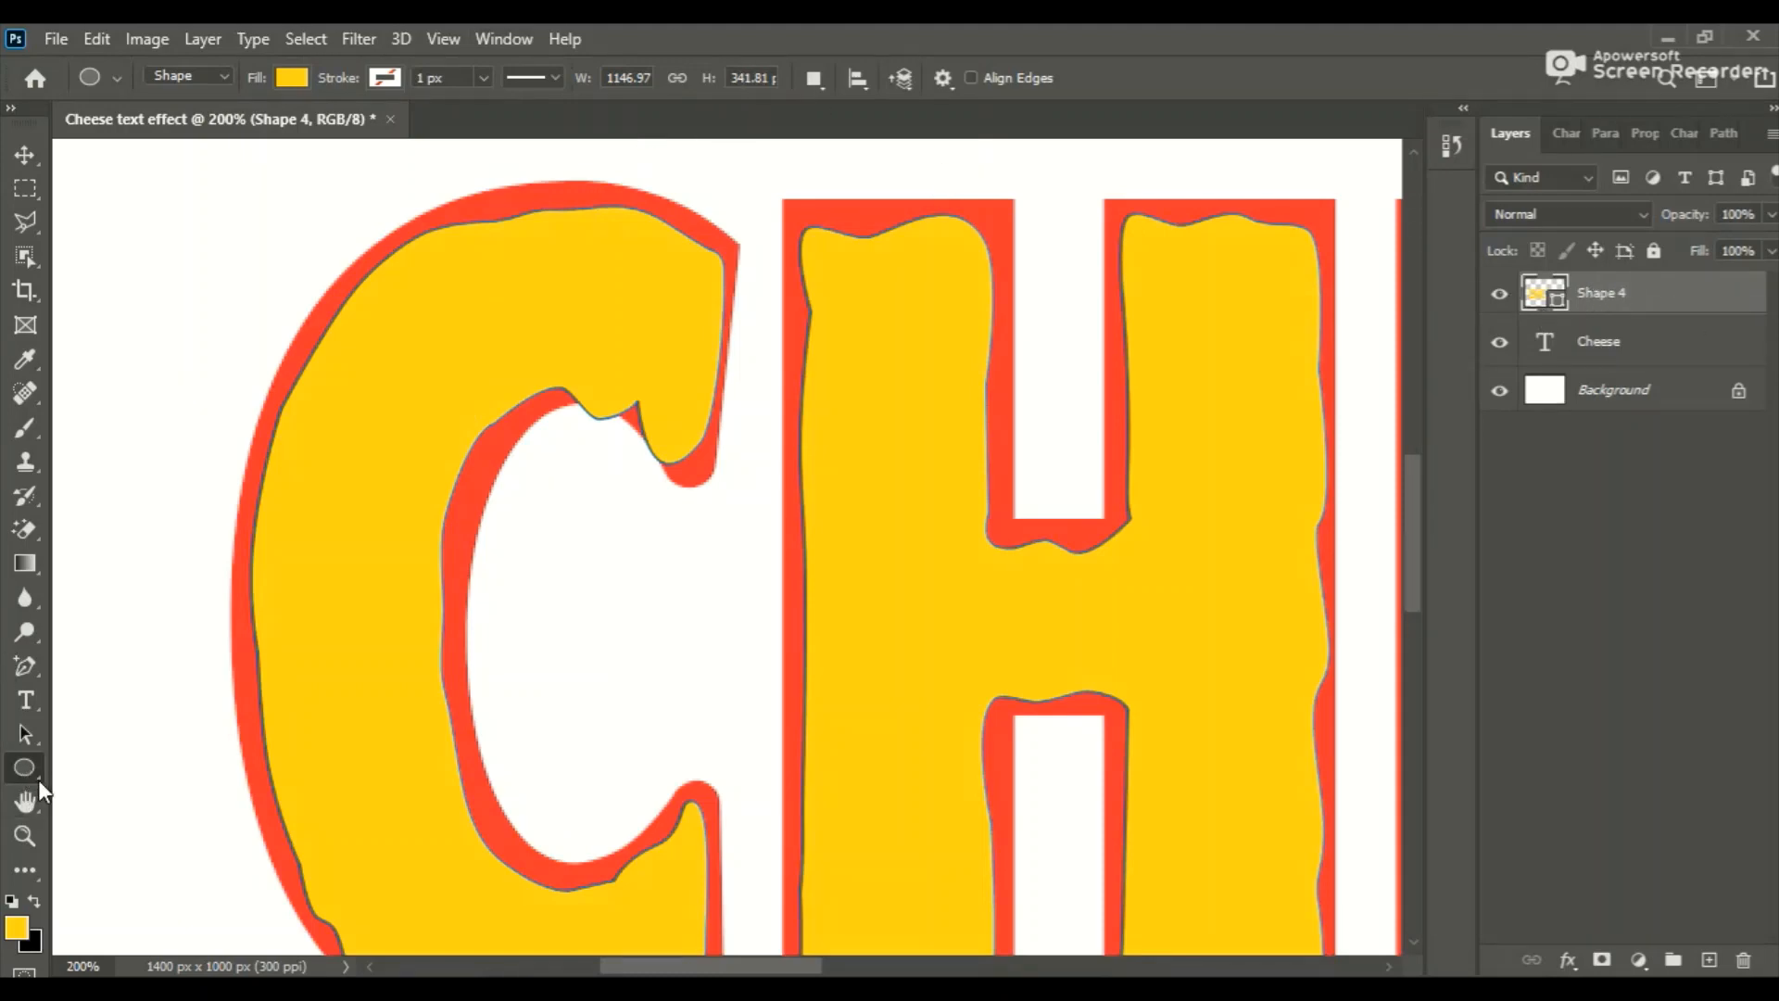
pyautogui.click(815, 78)
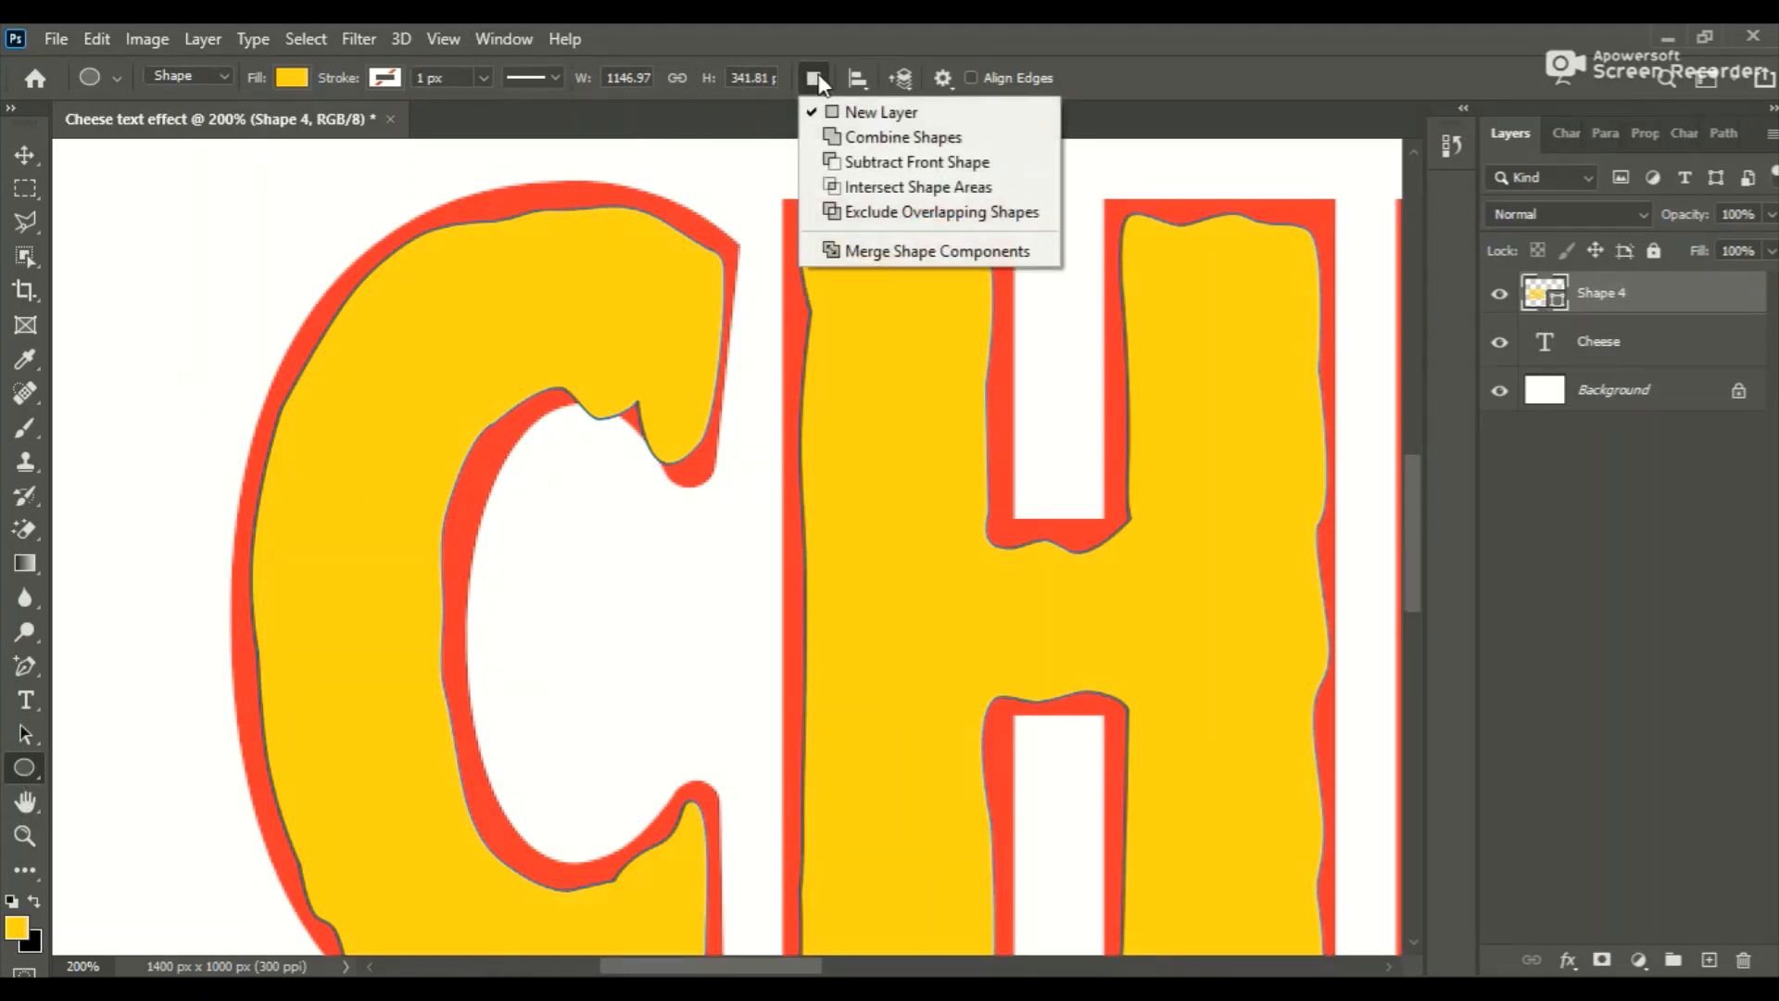
pyautogui.click(860, 165)
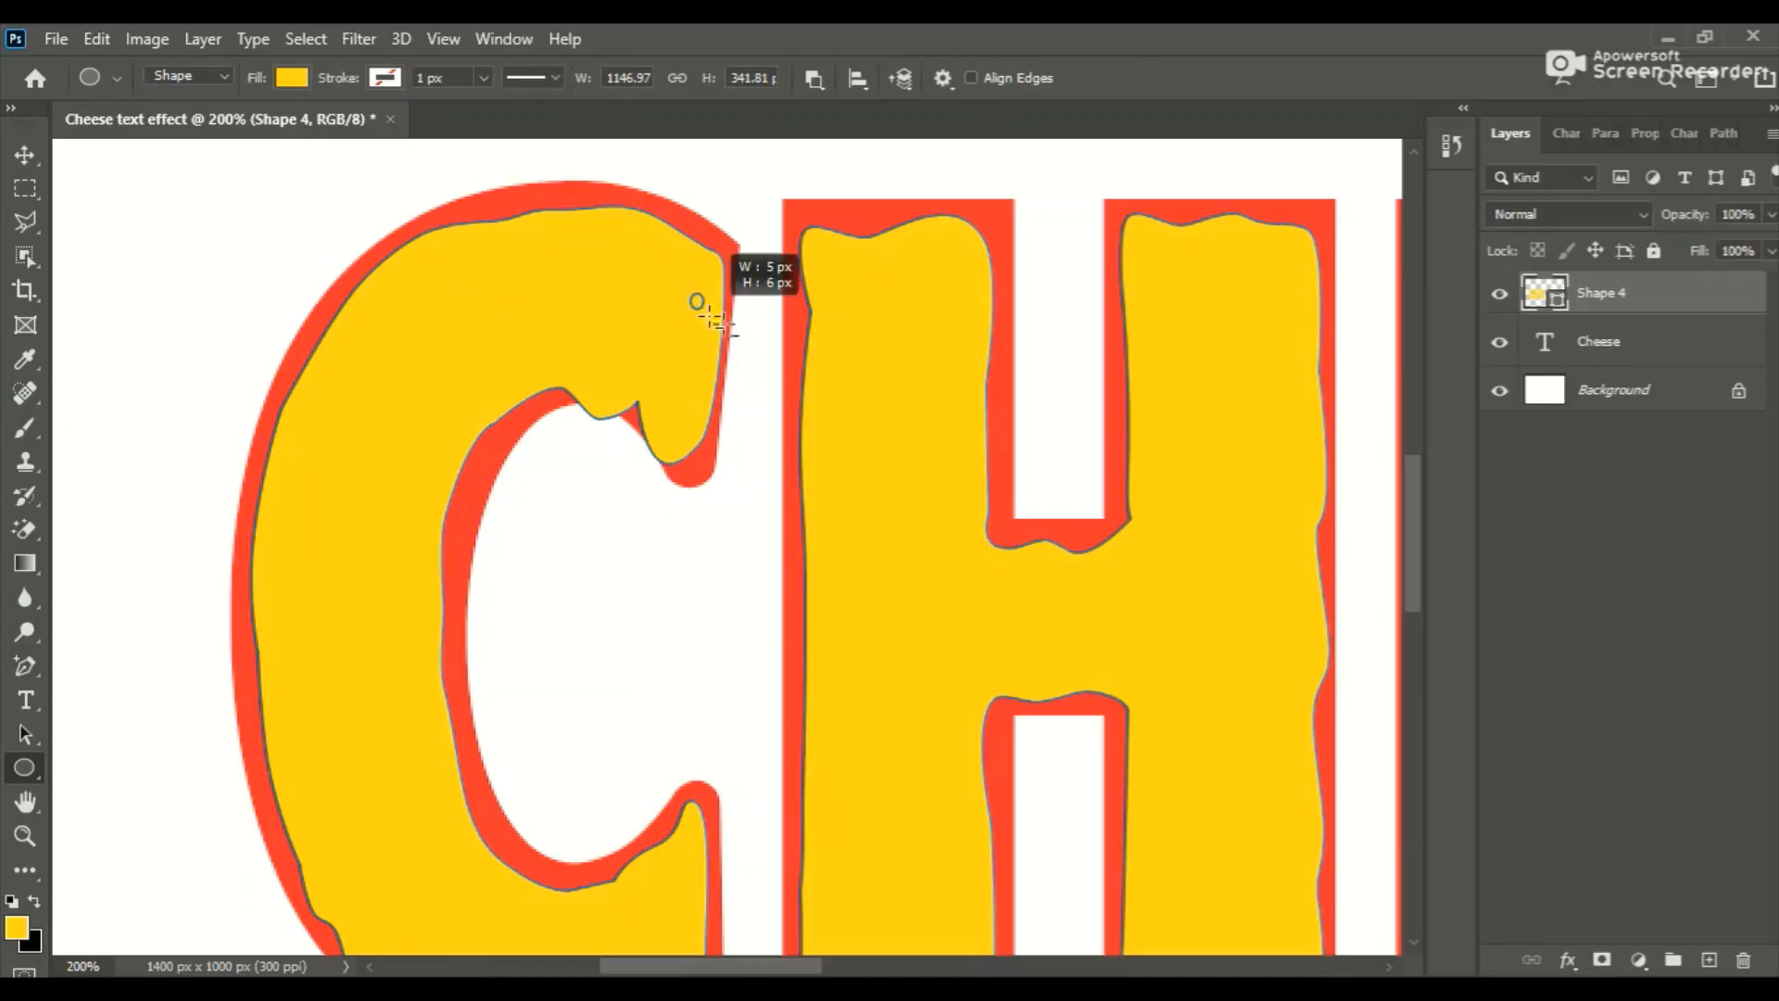
pyautogui.moveTo(690, 284); pyautogui.dragTo(734, 333)
pyautogui.moveTo(270, 355); pyautogui.dragTo(313, 398)
pyautogui.moveTo(428, 478); pyautogui.dragTo(463, 530)
# Cut three more round holes along the lower inner and outer edges of the C.
pyautogui.scroll(-2, 593, 734)
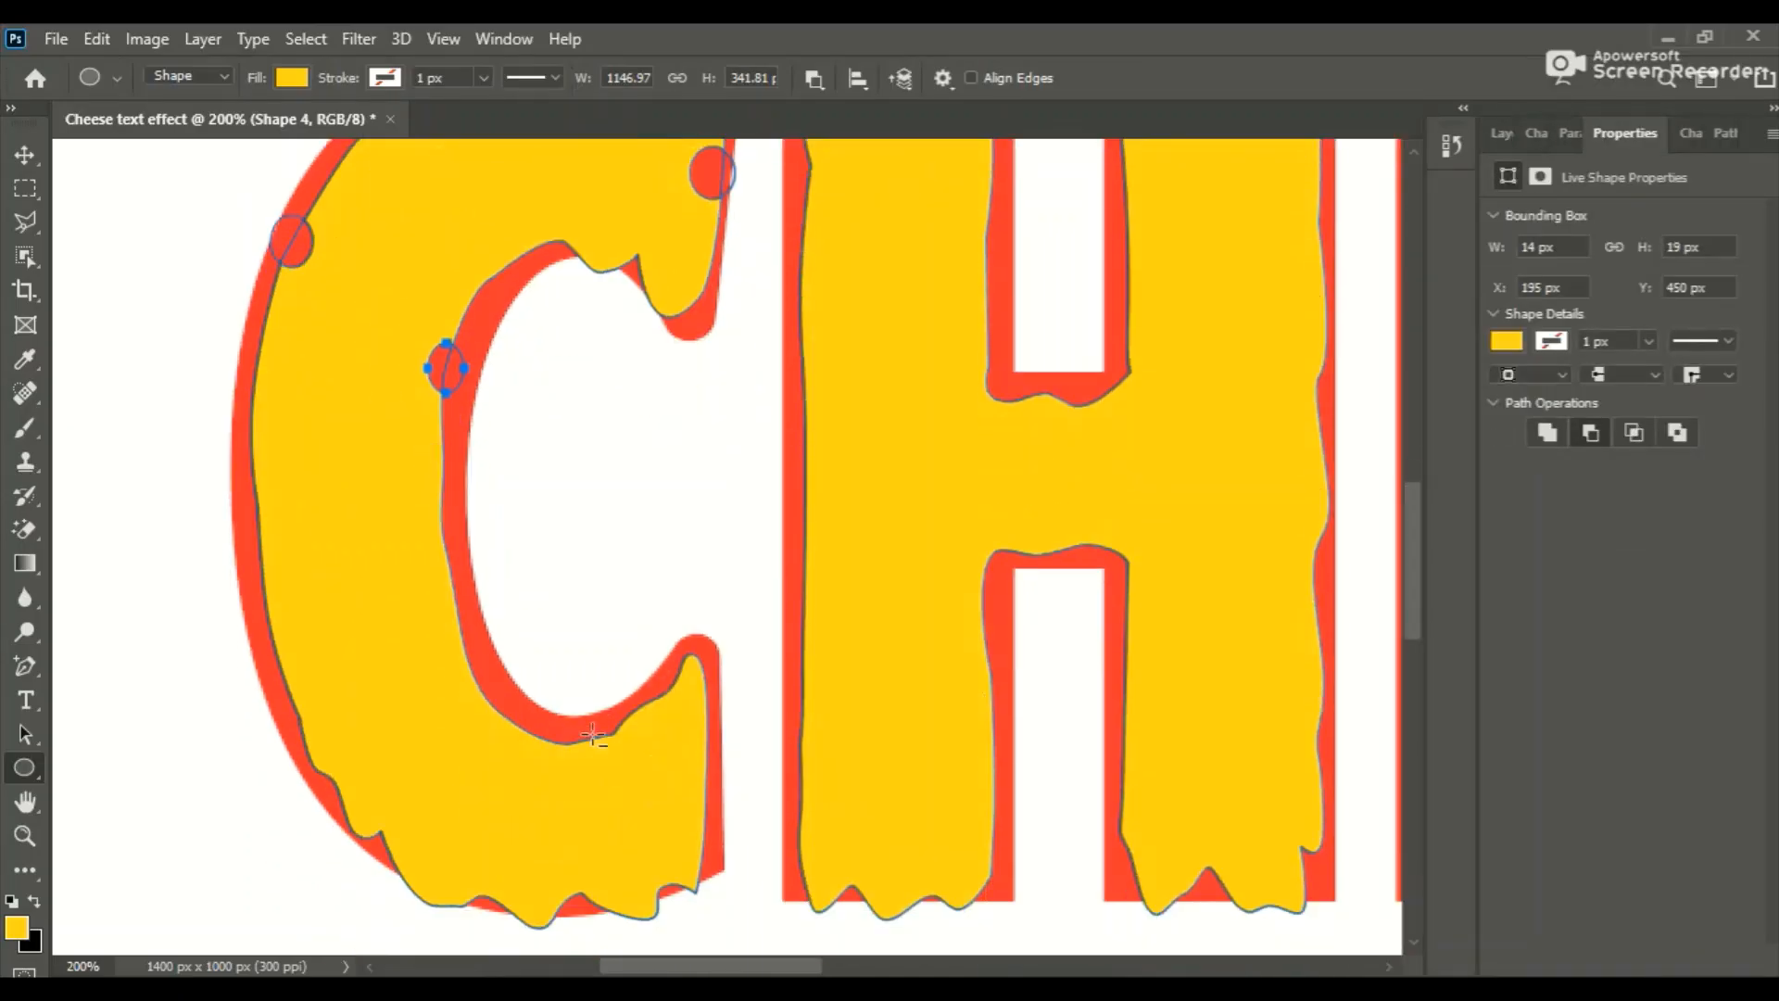
pyautogui.moveTo(560, 707); pyautogui.dragTo(601, 751)
pyautogui.moveTo(277, 701); pyautogui.dragTo(313, 748)
pyautogui.moveTo(674, 801); pyautogui.dragTo(717, 842)
# Cut small round holes inside the lower and left parts of the C's yellow overlay.
pyautogui.moveTo(459, 825); pyautogui.dragTo(479, 844)
pyautogui.moveTo(328, 536); pyautogui.dragTo(349, 546)
pyautogui.moveTo(320, 416); pyautogui.dragTo(335, 431)
pyautogui.moveTo(413, 622); pyautogui.dragTo(418, 635)
pyautogui.moveTo(363, 662); pyautogui.dragTo(374, 690)
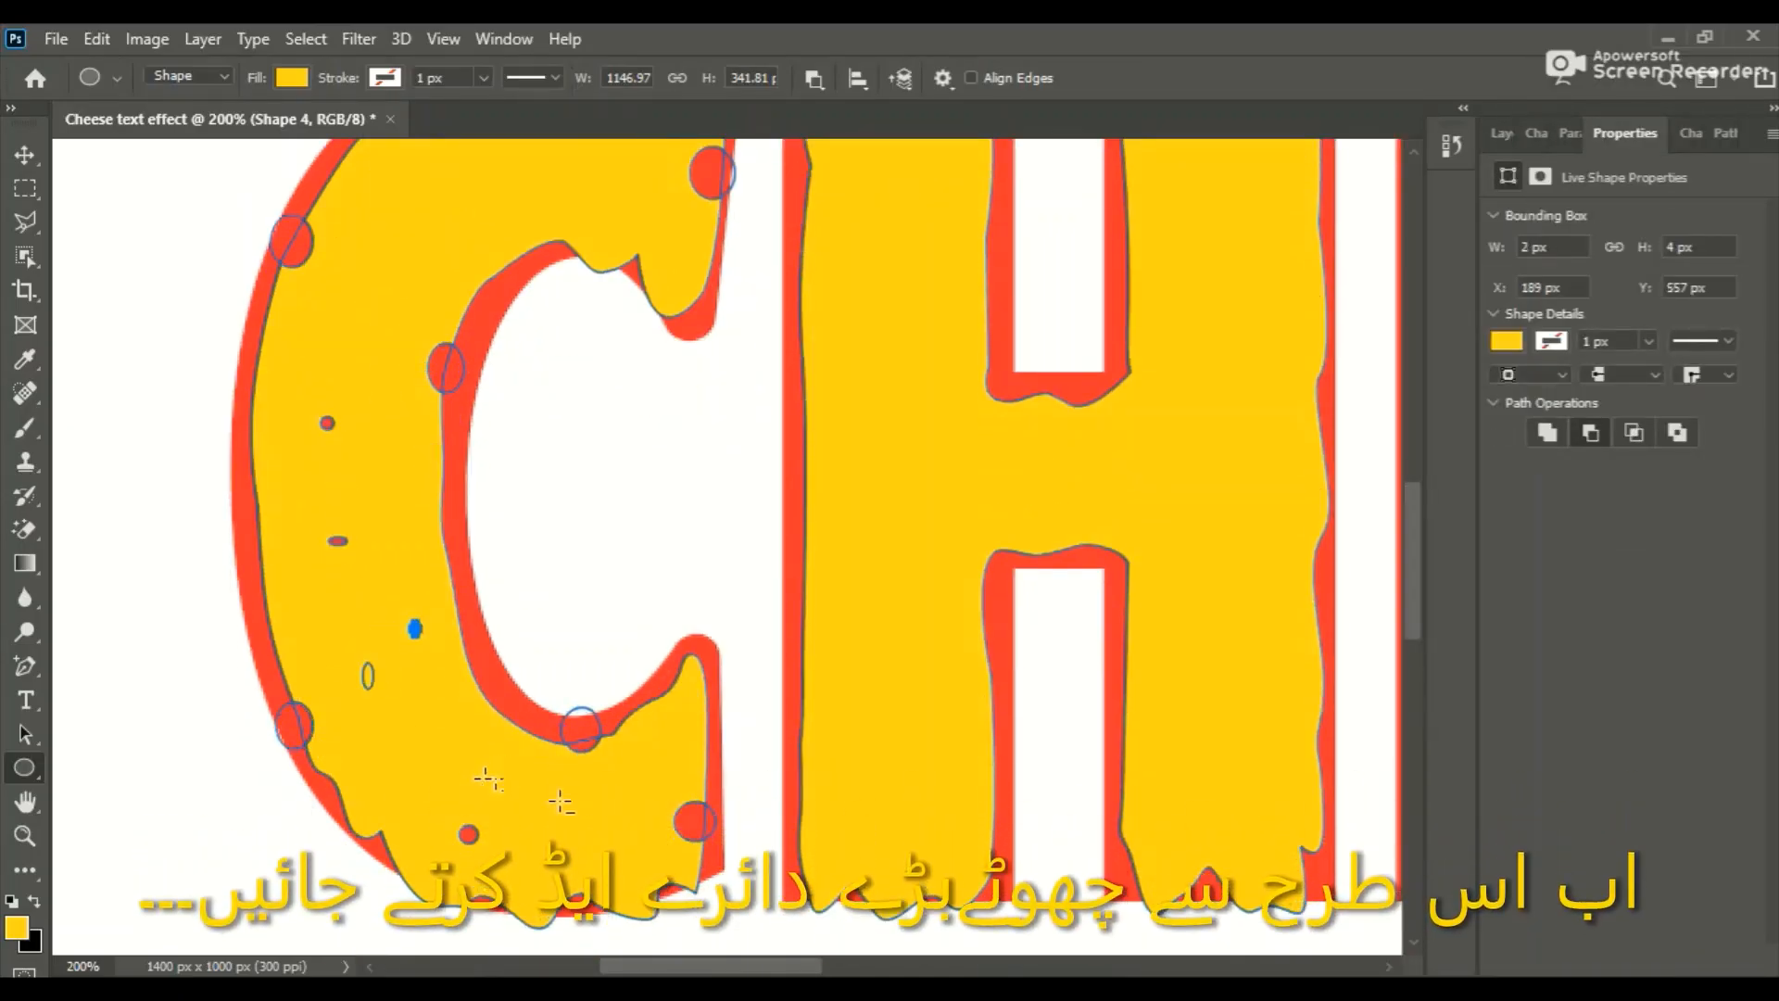
pyautogui.moveTo(584, 795); pyautogui.dragTo(601, 811)
# Scatter small round and oval holes of varied size across the upper part of the C.
pyautogui.scroll(2, 425, 215)
pyautogui.moveTo(420, 262); pyautogui.dragTo(426, 278)
pyautogui.moveTo(590, 205); pyautogui.dragTo(612, 225)
pyautogui.moveTo(503, 335); pyautogui.dragTo(529, 349)
pyautogui.moveTo(684, 416); pyautogui.dragTo(707, 435)
pyautogui.moveTo(428, 382); pyautogui.dragTo(446, 401)
pyautogui.moveTo(334, 395)
pyautogui.mouseDown()
pyautogui.moveTo(366, 425)
pyautogui.moveTo(340, 431)
pyautogui.mouseUp()
pyautogui.moveTo(312, 470); pyautogui.dragTo(353, 480)
pyautogui.moveTo(610, 283); pyautogui.dragTo(618, 309)
pyautogui.moveTo(522, 262); pyautogui.dragTo(534, 278)
# Cut larger oval holes along the inner and outer edges of the H's stems.
pyautogui.moveTo(975, 320); pyautogui.dragTo(1018, 377)
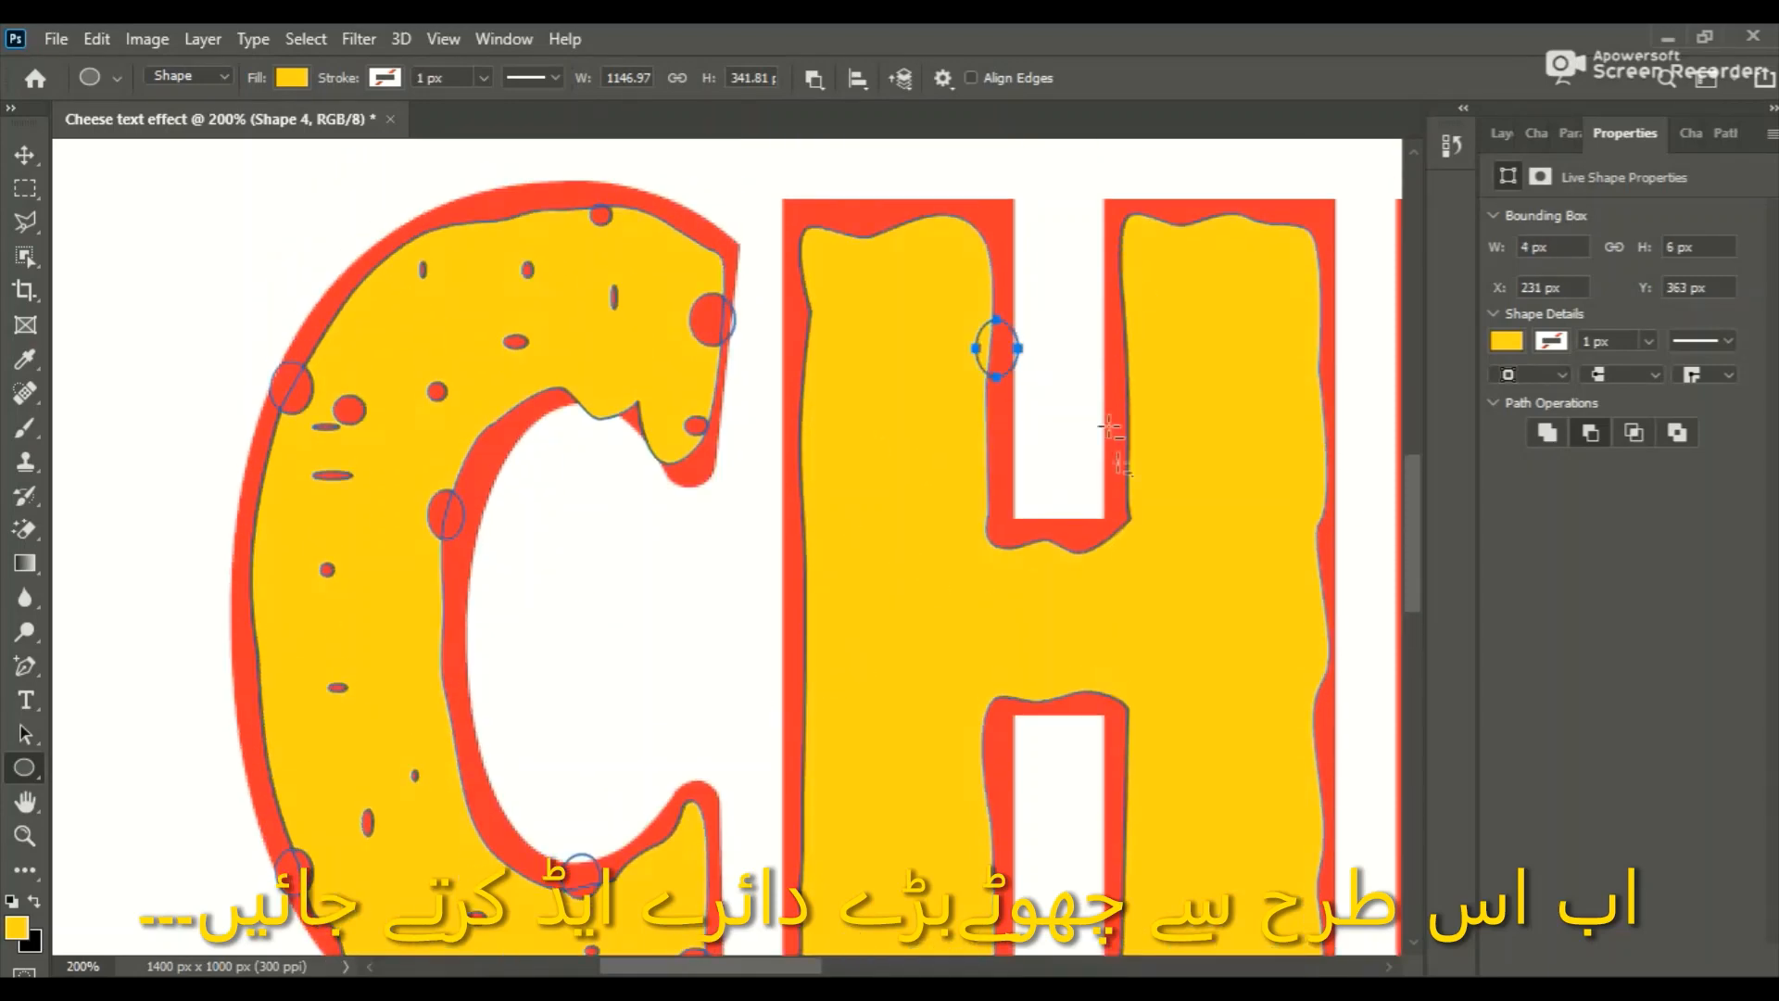
pyautogui.moveTo(1111, 426); pyautogui.dragTo(1168, 484)
pyautogui.moveTo(784, 576); pyautogui.dragTo(825, 645)
pyautogui.scroll(-1, 1065, 672)
pyautogui.moveTo(1073, 677); pyautogui.dragTo(1136, 724)
pyautogui.scroll(-2, 1326, 682)
pyautogui.moveTo(1306, 653); pyautogui.dragTo(1329, 682)
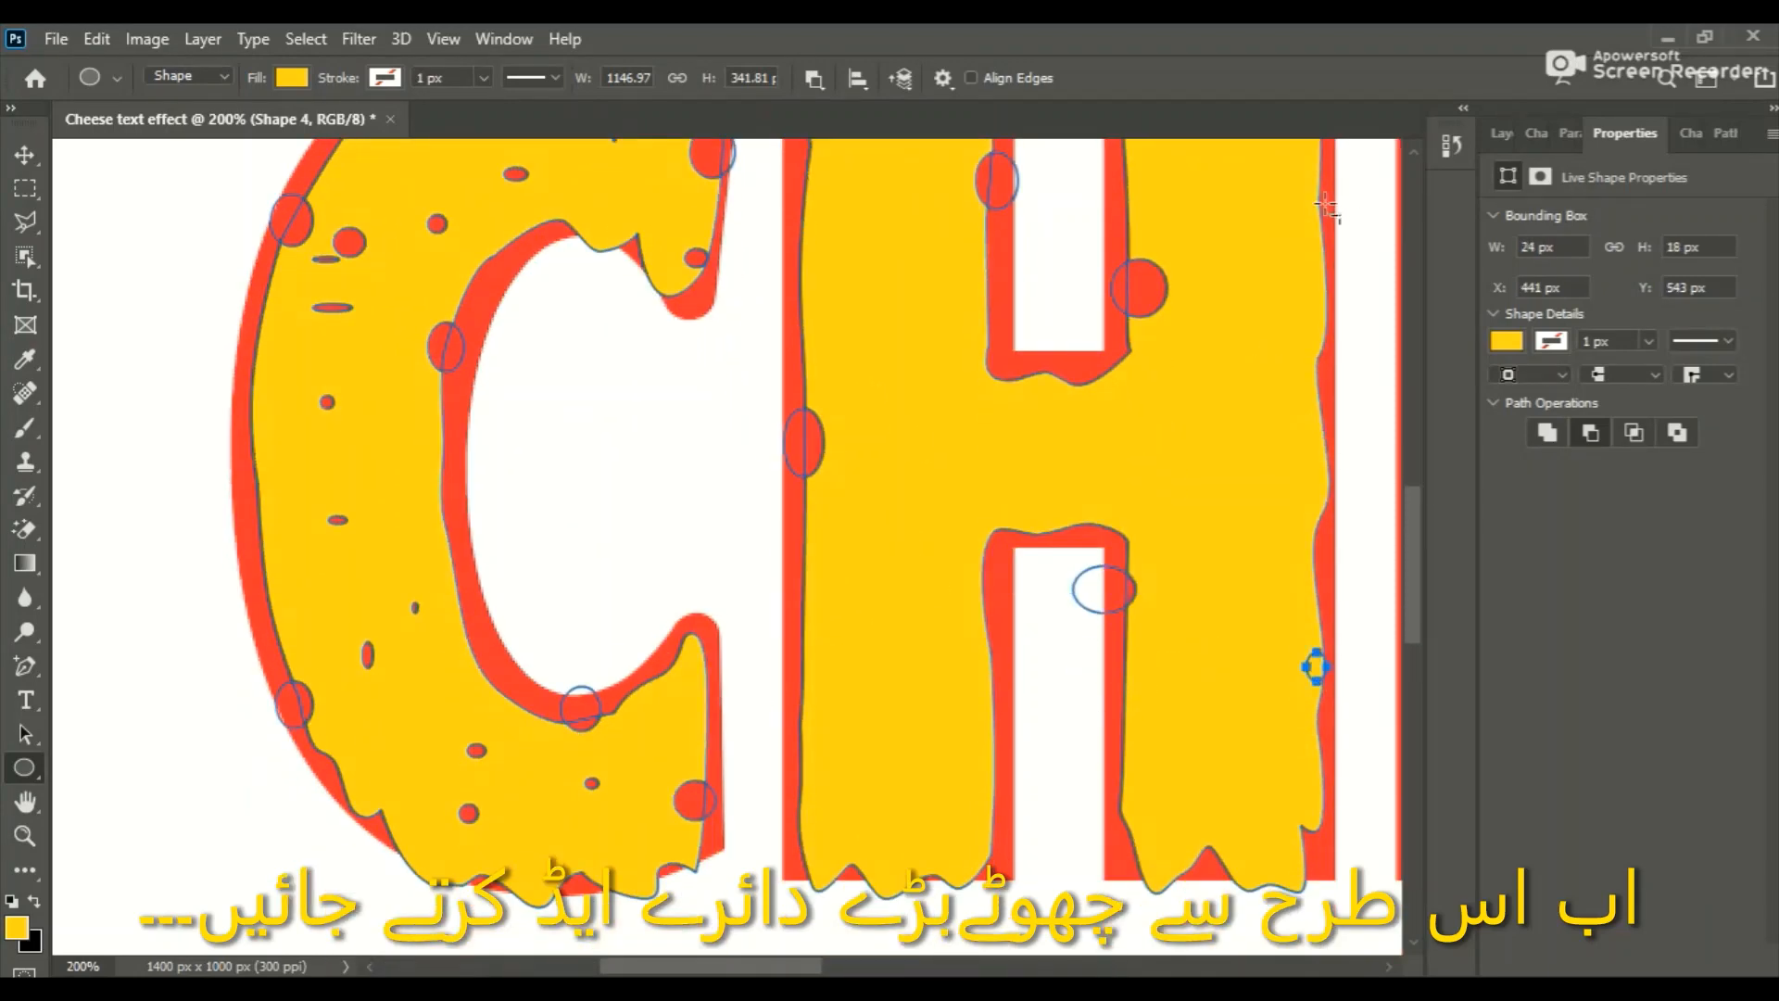
pyautogui.moveTo(1317, 202); pyautogui.dragTo(1332, 234)
# Cut small holes across the H's crossbar and around the lower part of its left stem.
pyautogui.moveTo(1215, 462); pyautogui.dragTo(1234, 477)
pyautogui.moveTo(920, 452); pyautogui.dragTo(954, 469)
pyautogui.moveTo(1051, 426); pyautogui.dragTo(1077, 453)
pyautogui.moveTo(795, 714); pyautogui.dragTo(827, 751)
pyautogui.moveTo(964, 795); pyautogui.dragTo(1000, 832)
pyautogui.moveTo(864, 780); pyautogui.dragTo(878, 792)
pyautogui.moveTo(884, 694); pyautogui.dragTo(895, 705)
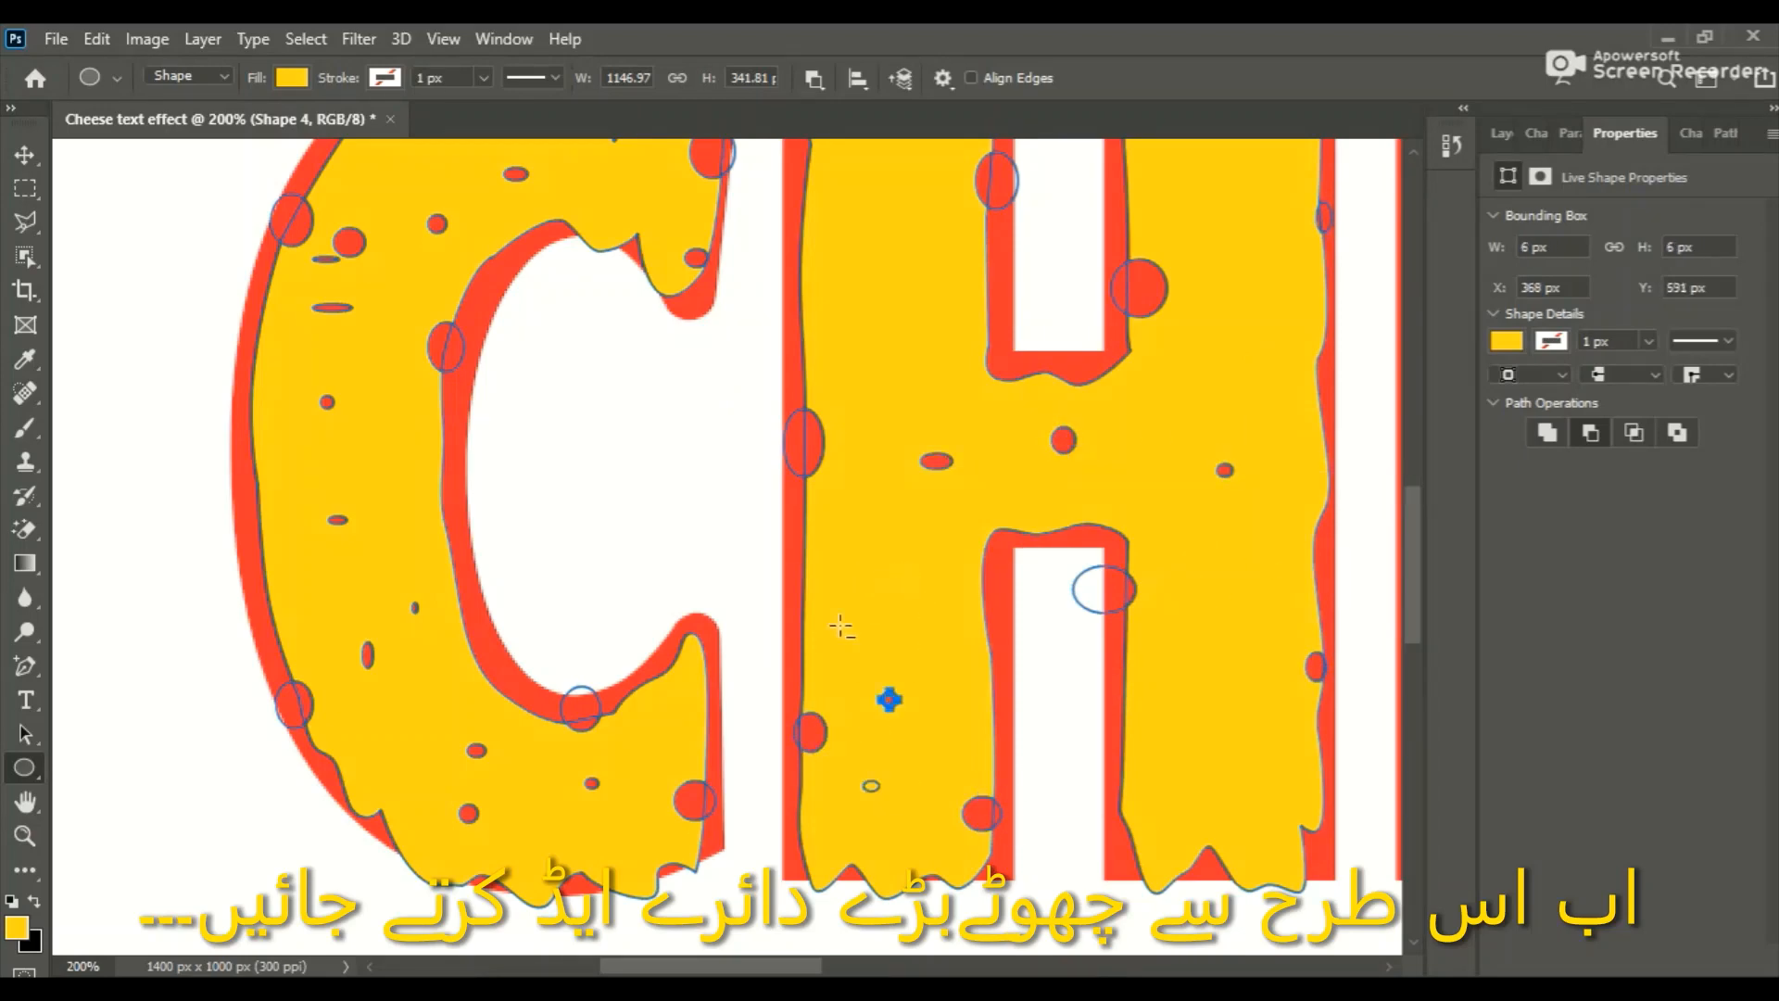
# Scatter small round and narrow oval holes down the right stem of the H.
pyautogui.moveTo(1209, 759); pyautogui.dragTo(1229, 775)
pyautogui.moveTo(1261, 264); pyautogui.dragTo(1265, 286)
pyautogui.moveTo(1147, 676); pyautogui.dragTo(1156, 706)
pyautogui.moveTo(1237, 534); pyautogui.dragTo(1246, 555)
# Cut small holes into the upper parts of both H stems, undoing the misplaced ones.
pyautogui.scroll(7, 933, 349)
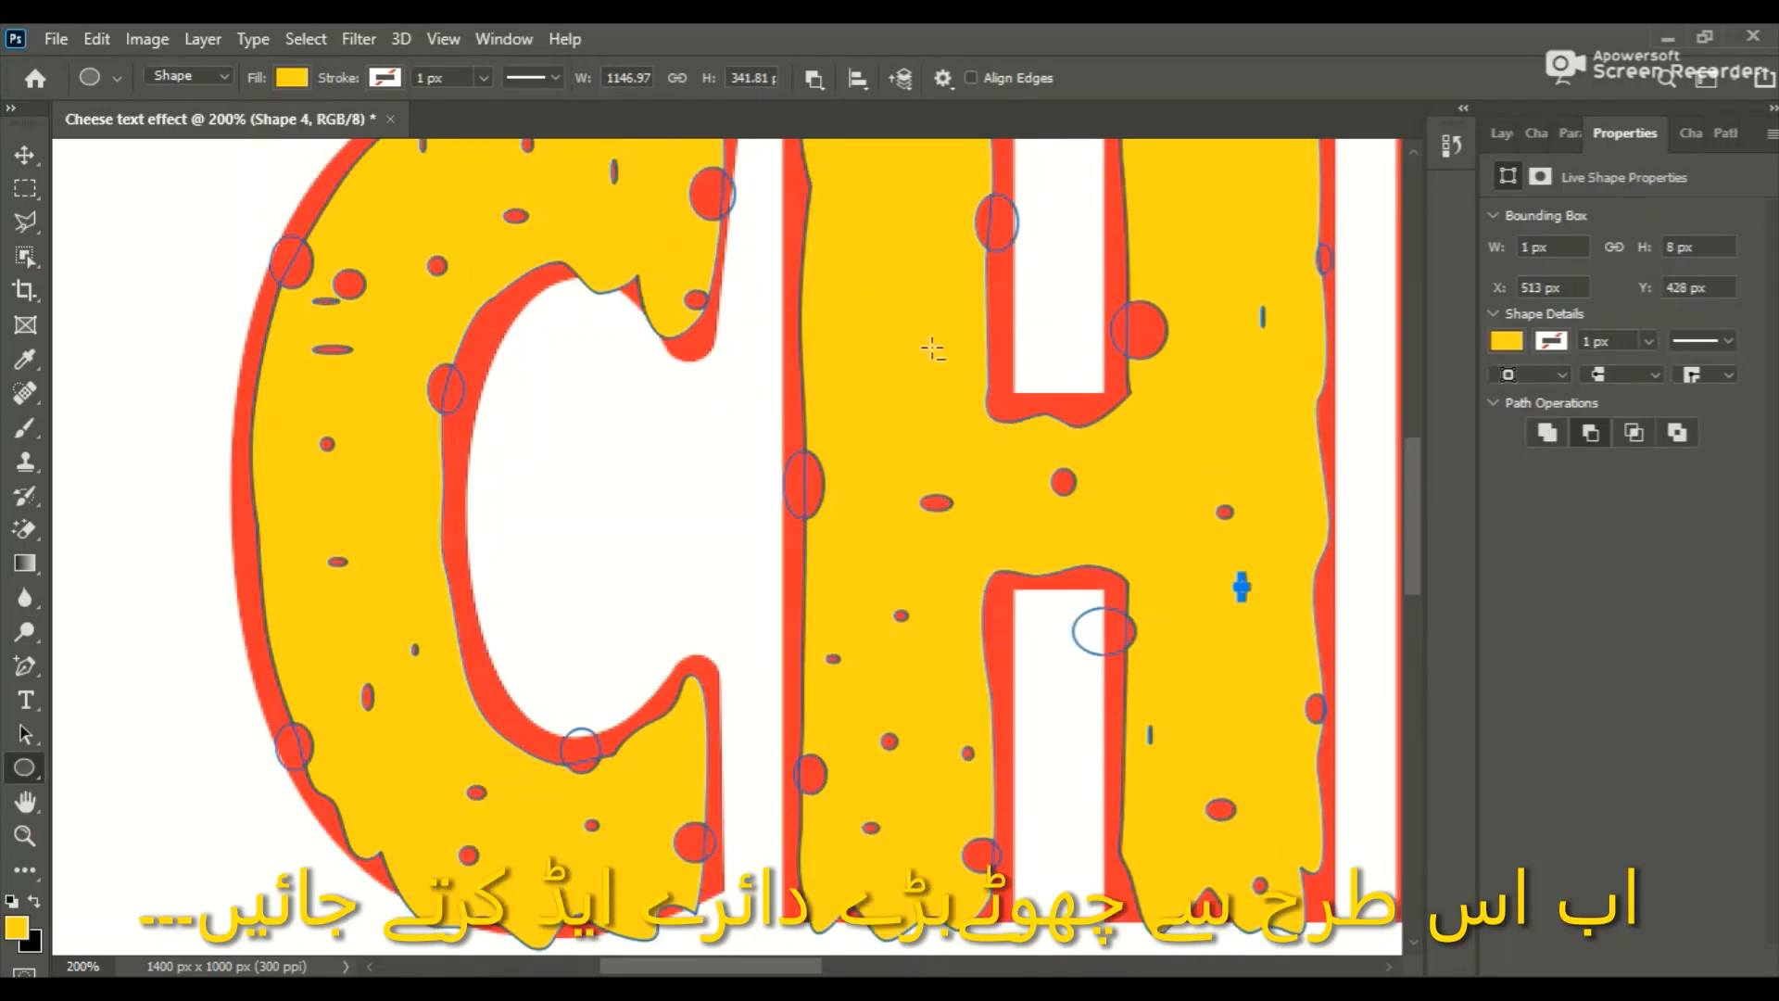
pyautogui.moveTo(859, 385); pyautogui.dragTo(878, 408)
pyautogui.moveTo(827, 403)
pyautogui.mouseDown()
pyautogui.moveTo(844, 416)
pyautogui.moveTo(844, 514)
pyautogui.mouseUp()
pyautogui.hotkey('ctrl', 'z')
pyautogui.hotkey('ctrl', 'z')
pyautogui.hotkey('ctrl', 'z')
pyautogui.moveTo(893, 460); pyautogui.dragTo(905, 475)
pyautogui.moveTo(844, 585); pyautogui.dragTo(870, 605)
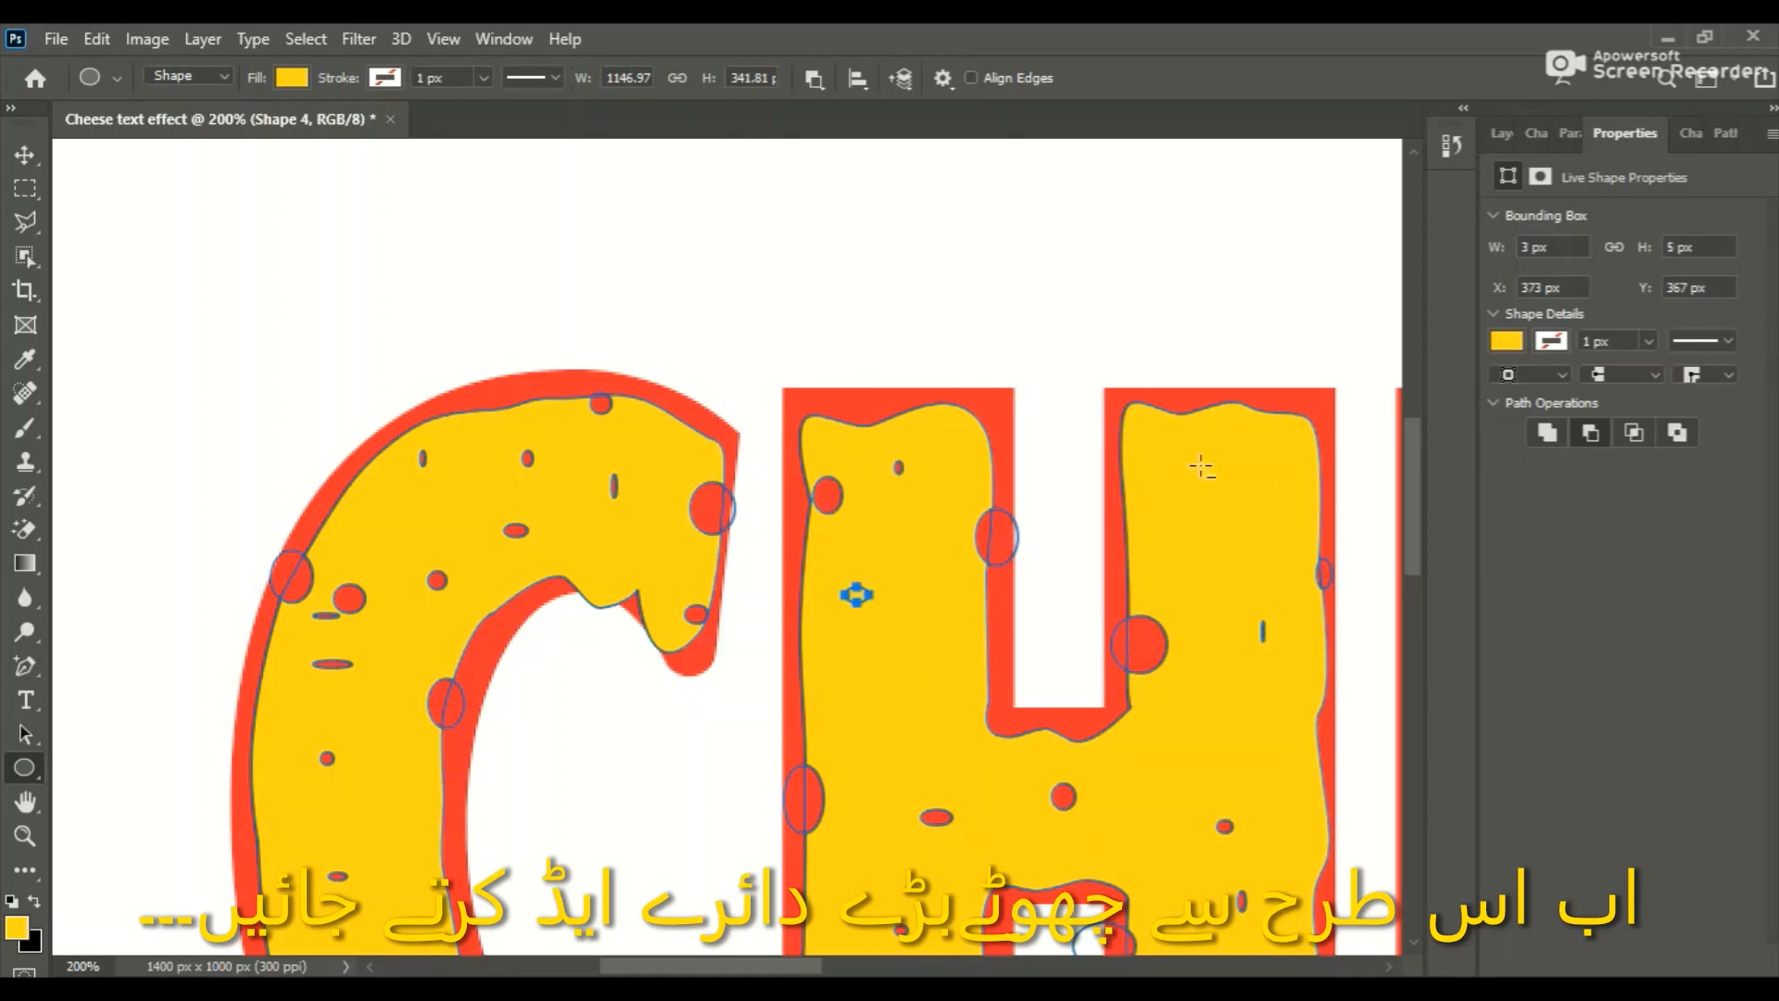
pyautogui.moveTo(1141, 426); pyautogui.dragTo(1148, 432)
# Set the Ellipse tool back to Subtract Front Shape and cut round holes along the edges of the first E.
pyautogui.press('space')
pyautogui.moveTo(1089, 688); pyautogui.dragTo(609, 489)
pyautogui.moveTo(838, 575); pyautogui.dragTo(584, 480)
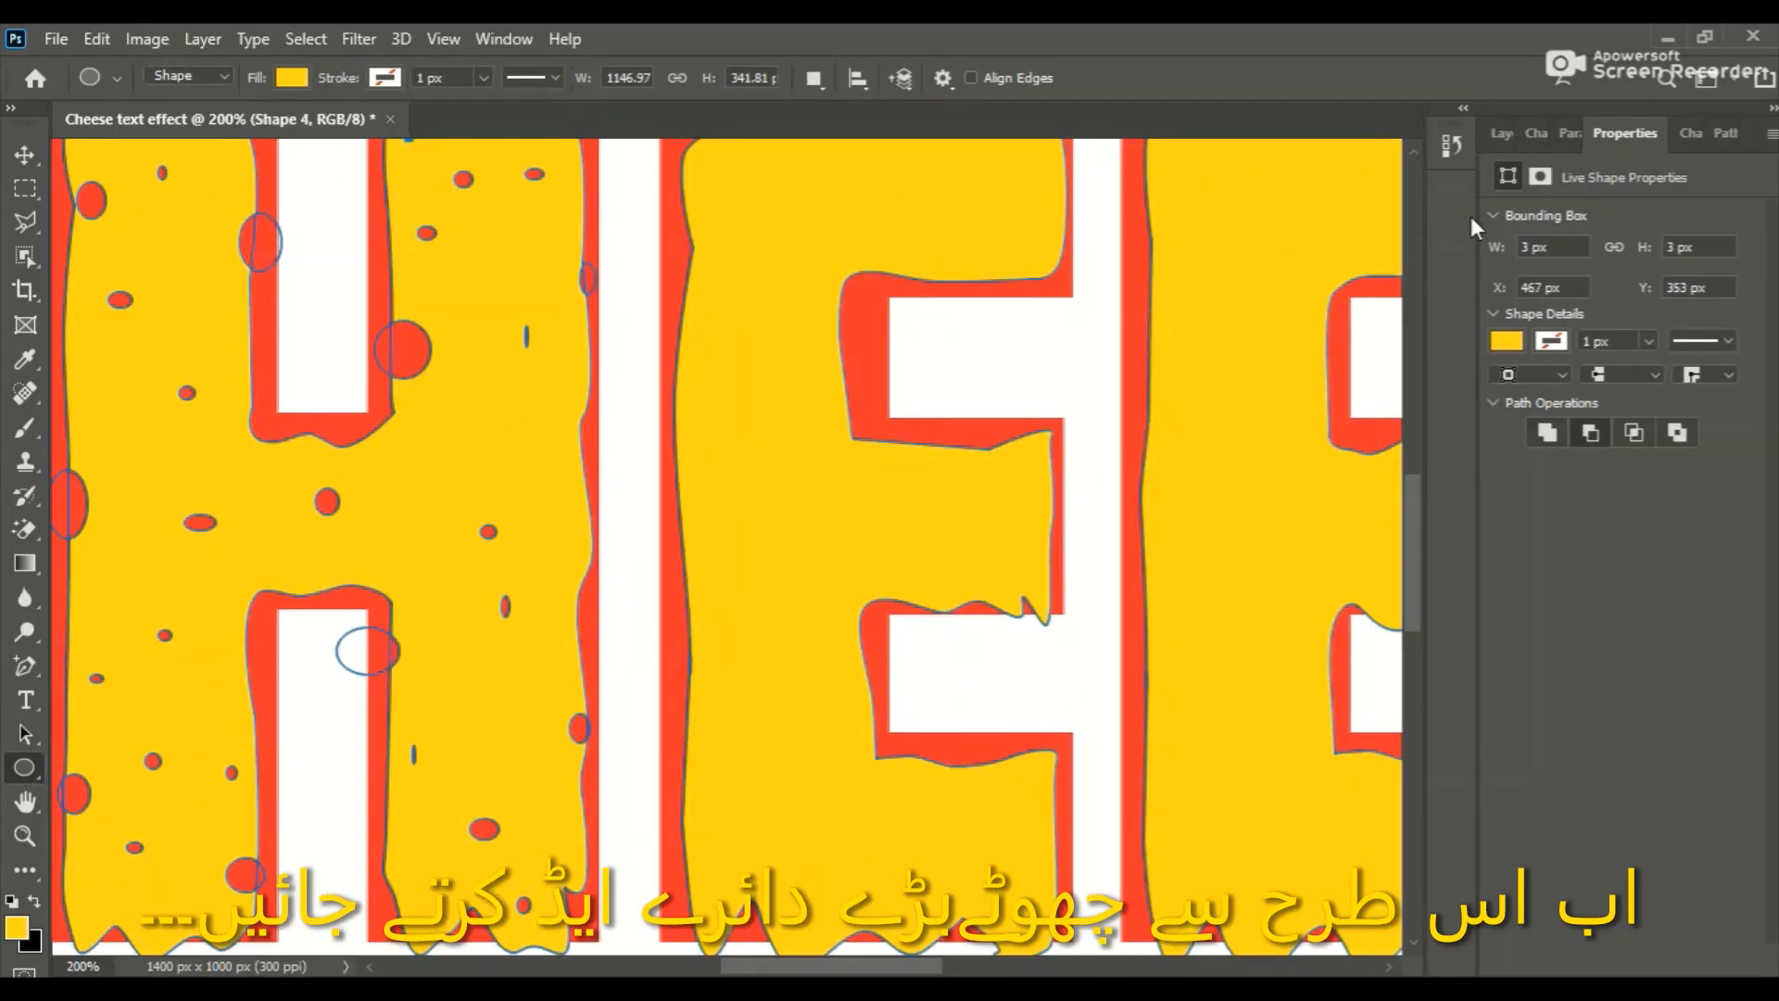
pyautogui.click(813, 78)
pyautogui.click(917, 188)
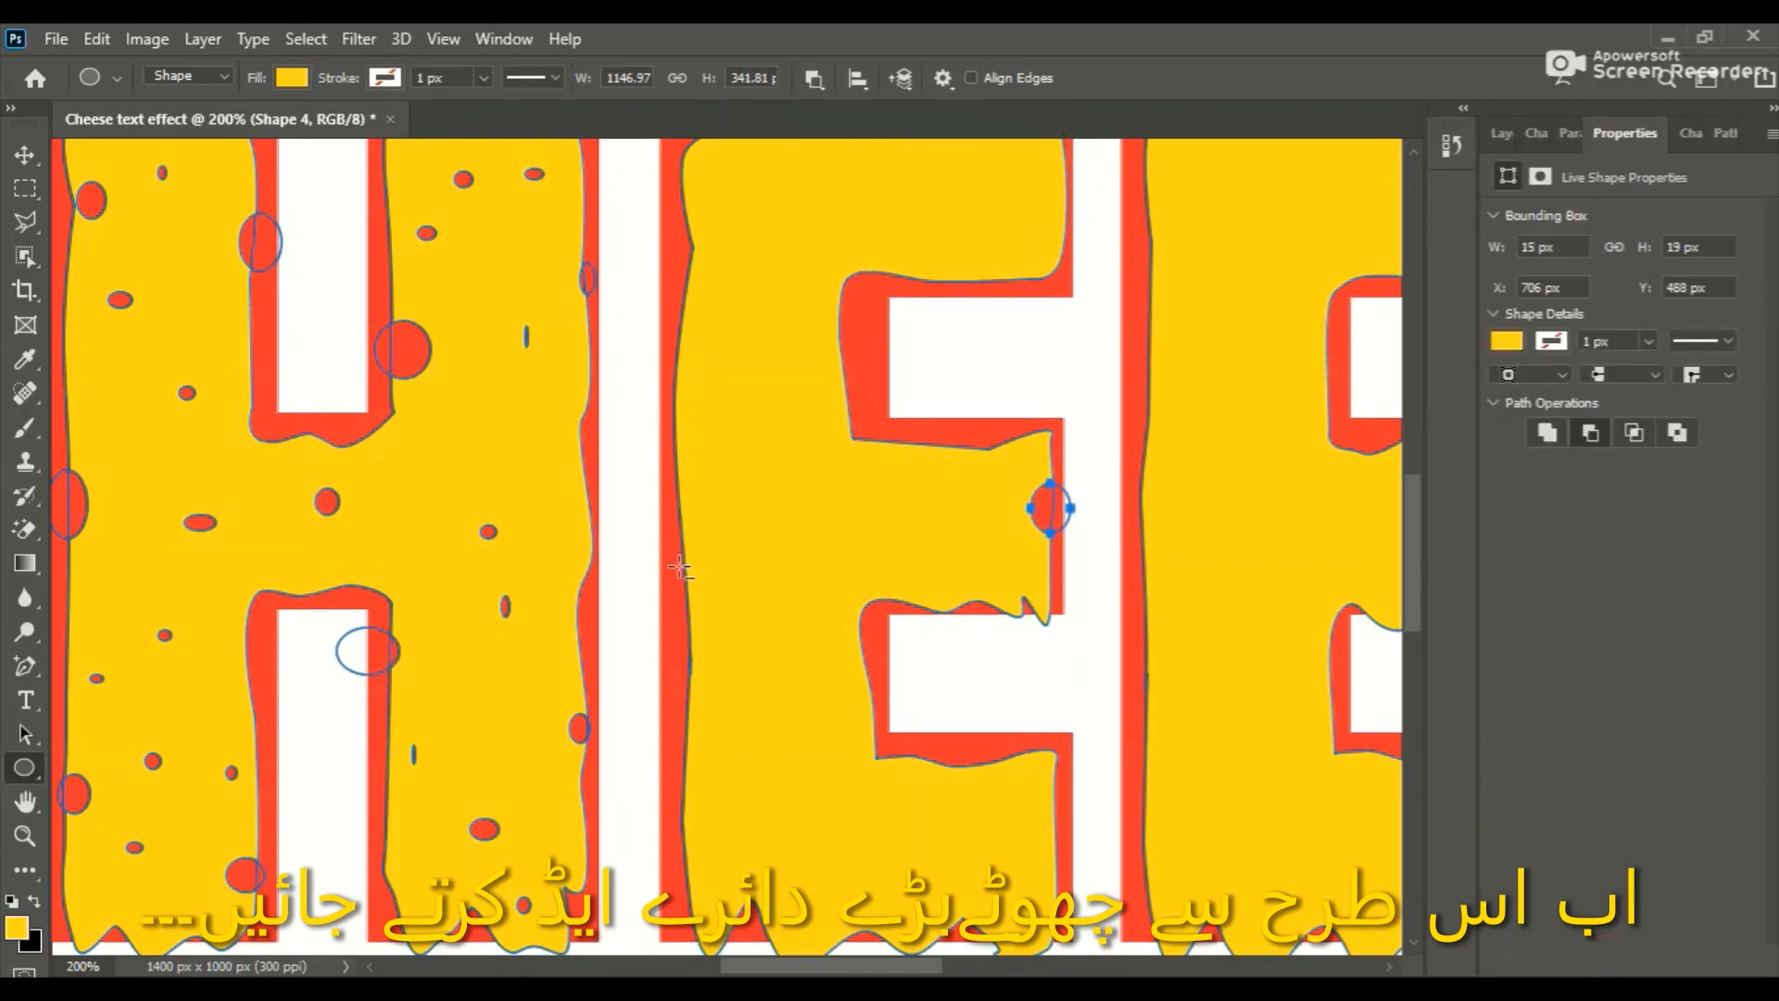
pyautogui.moveTo(676, 564); pyautogui.dragTo(707, 599)
pyautogui.scroll(2, 711, 298)
pyautogui.moveTo(667, 276); pyautogui.dragTo(701, 328)
pyautogui.moveTo(1050, 200); pyautogui.dragTo(1086, 244)
pyautogui.moveTo(883, 293); pyautogui.dragTo(908, 319)
pyautogui.scroll(-3, 802, 576)
pyautogui.moveTo(1028, 783); pyautogui.dragTo(1054, 804)
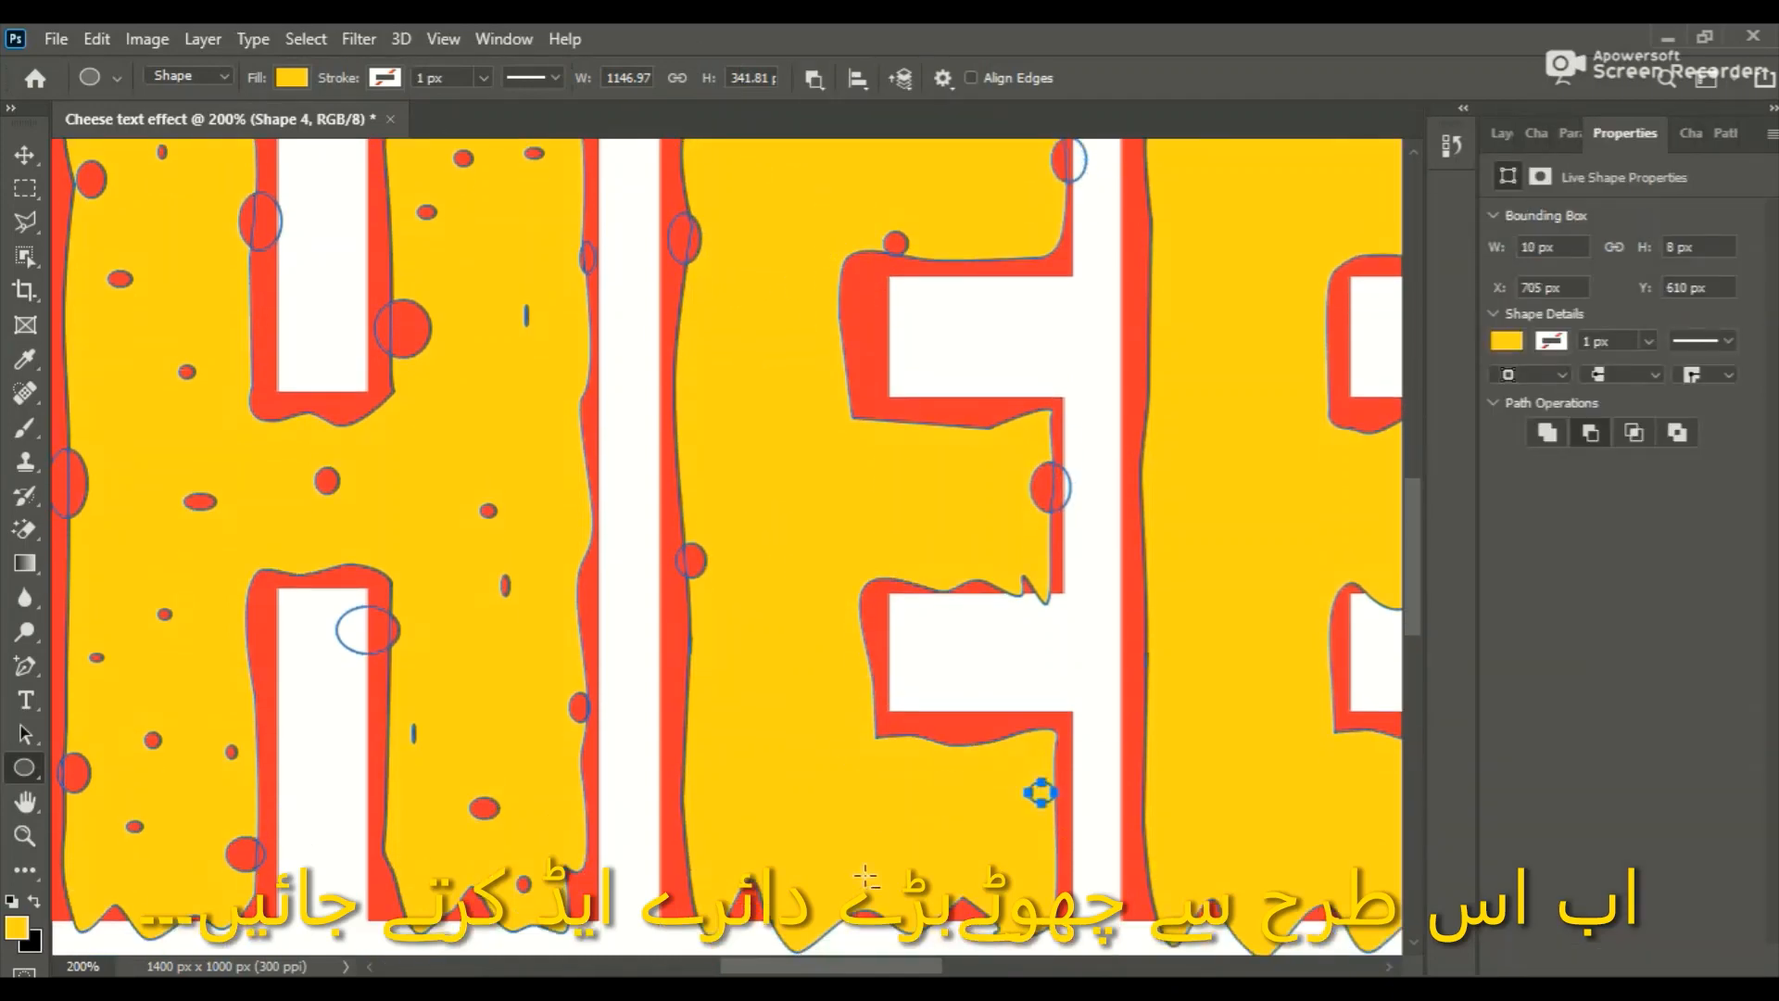
# Scatter small round and oval holes over the lower, middle and upper parts of the first E.
pyautogui.click(874, 722)
pyautogui.press('Escape')
pyautogui.moveTo(852, 661); pyautogui.dragTo(890, 705)
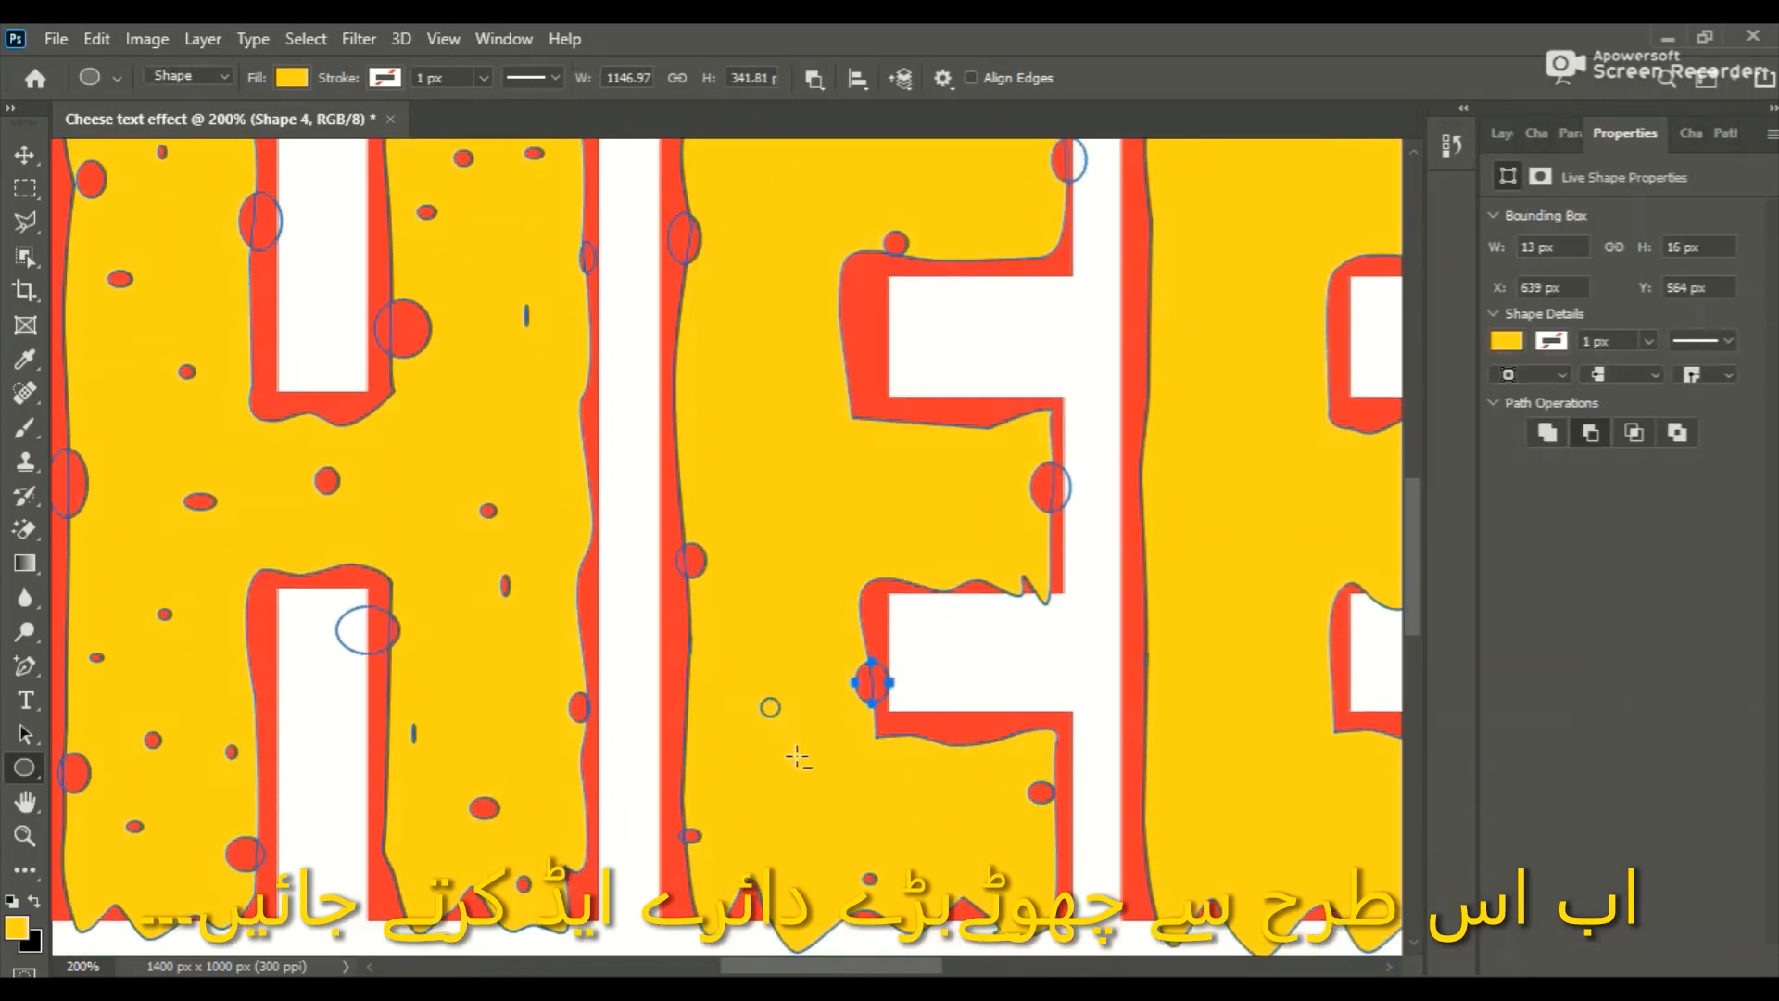
pyautogui.moveTo(929, 831); pyautogui.dragTo(958, 840)
pyautogui.moveTo(1012, 849); pyautogui.dragTo(1026, 867)
pyautogui.moveTo(916, 493); pyautogui.dragTo(922, 515)
pyautogui.moveTo(950, 496); pyautogui.dragTo(958, 517)
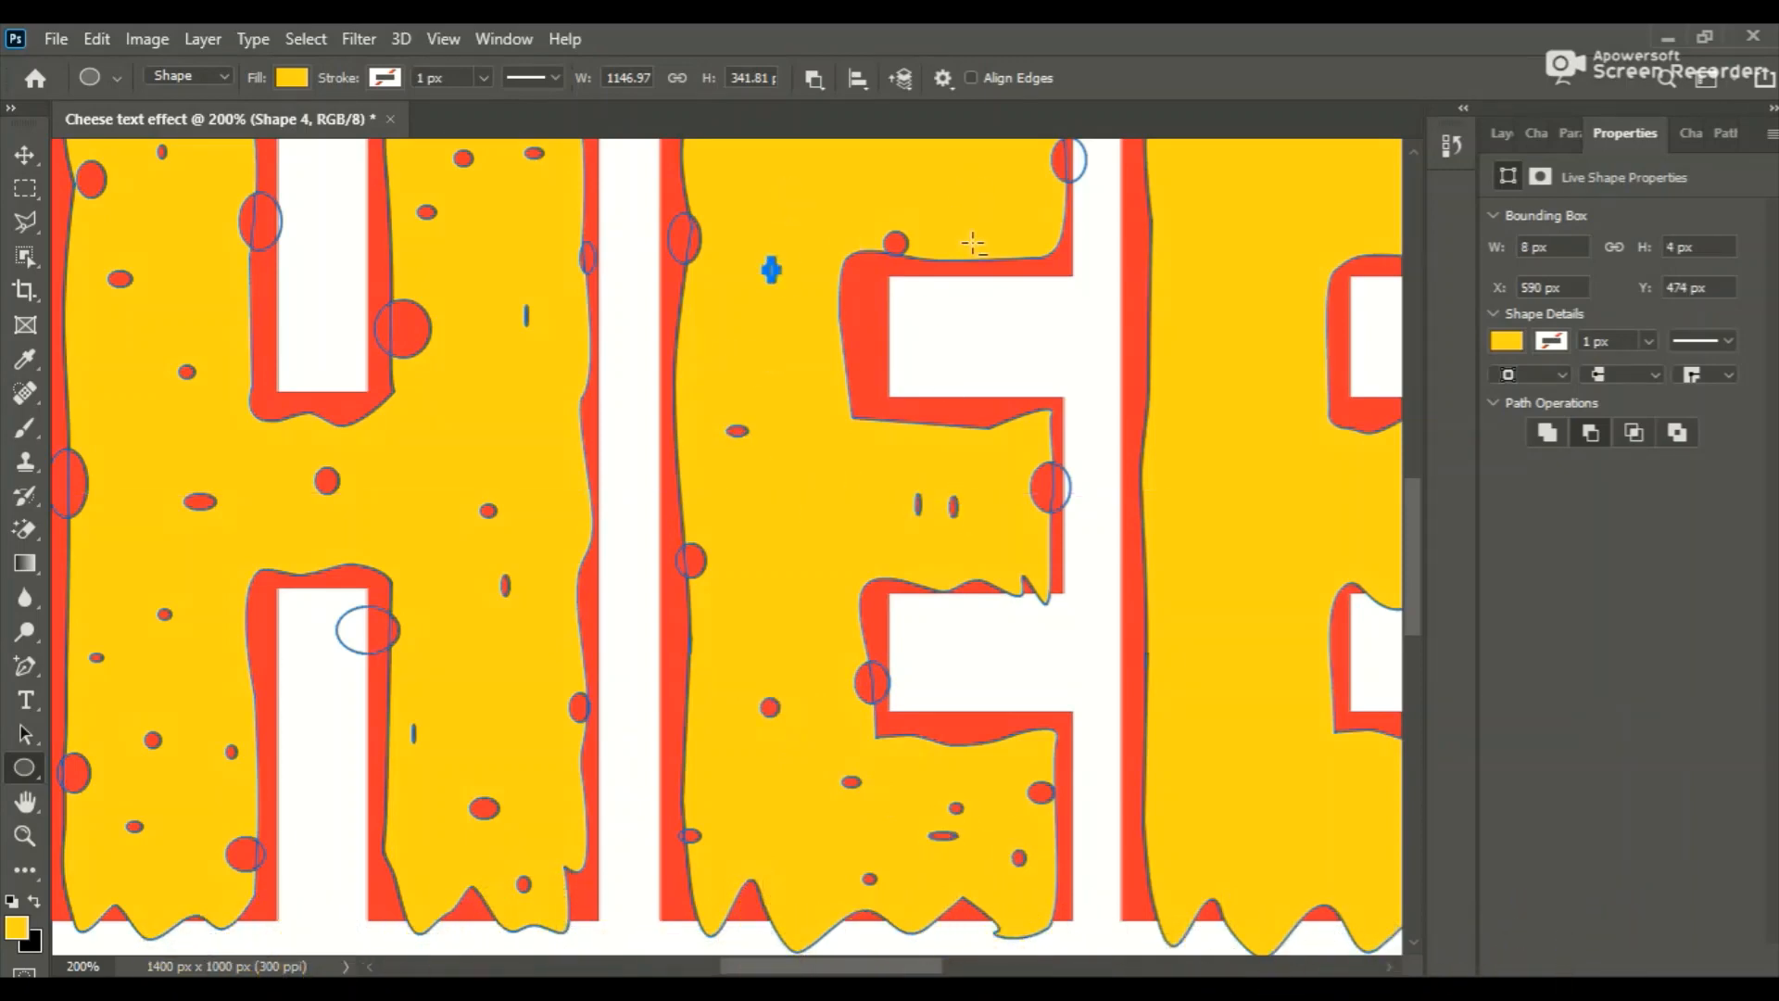
pyautogui.scroll(2, 1257, 290)
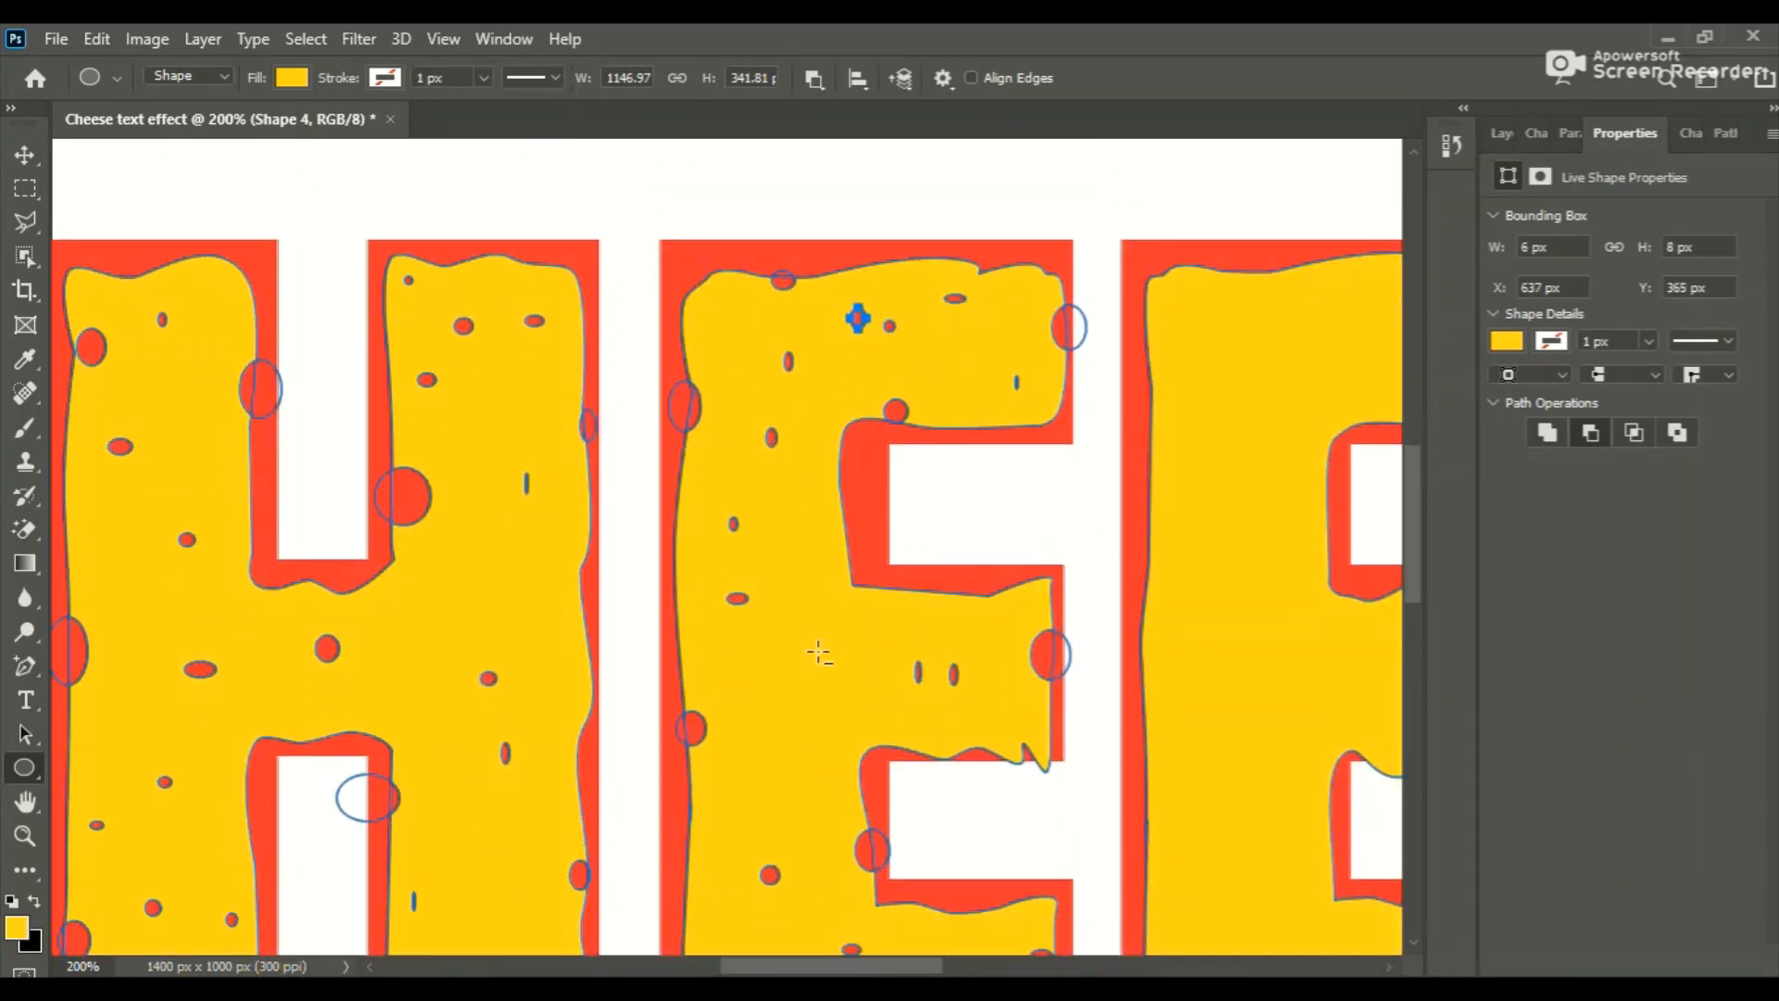
pyautogui.moveTo(792, 606); pyautogui.dragTo(805, 619)
# Set the Ellipse tool to Subtract Front Shape again and cut holes along the edges and arms of the second E.
pyautogui.hscroll(5, 866, 630)
pyautogui.click(25, 836)
pyautogui.click(799, 77)
pyautogui.click(929, 739)
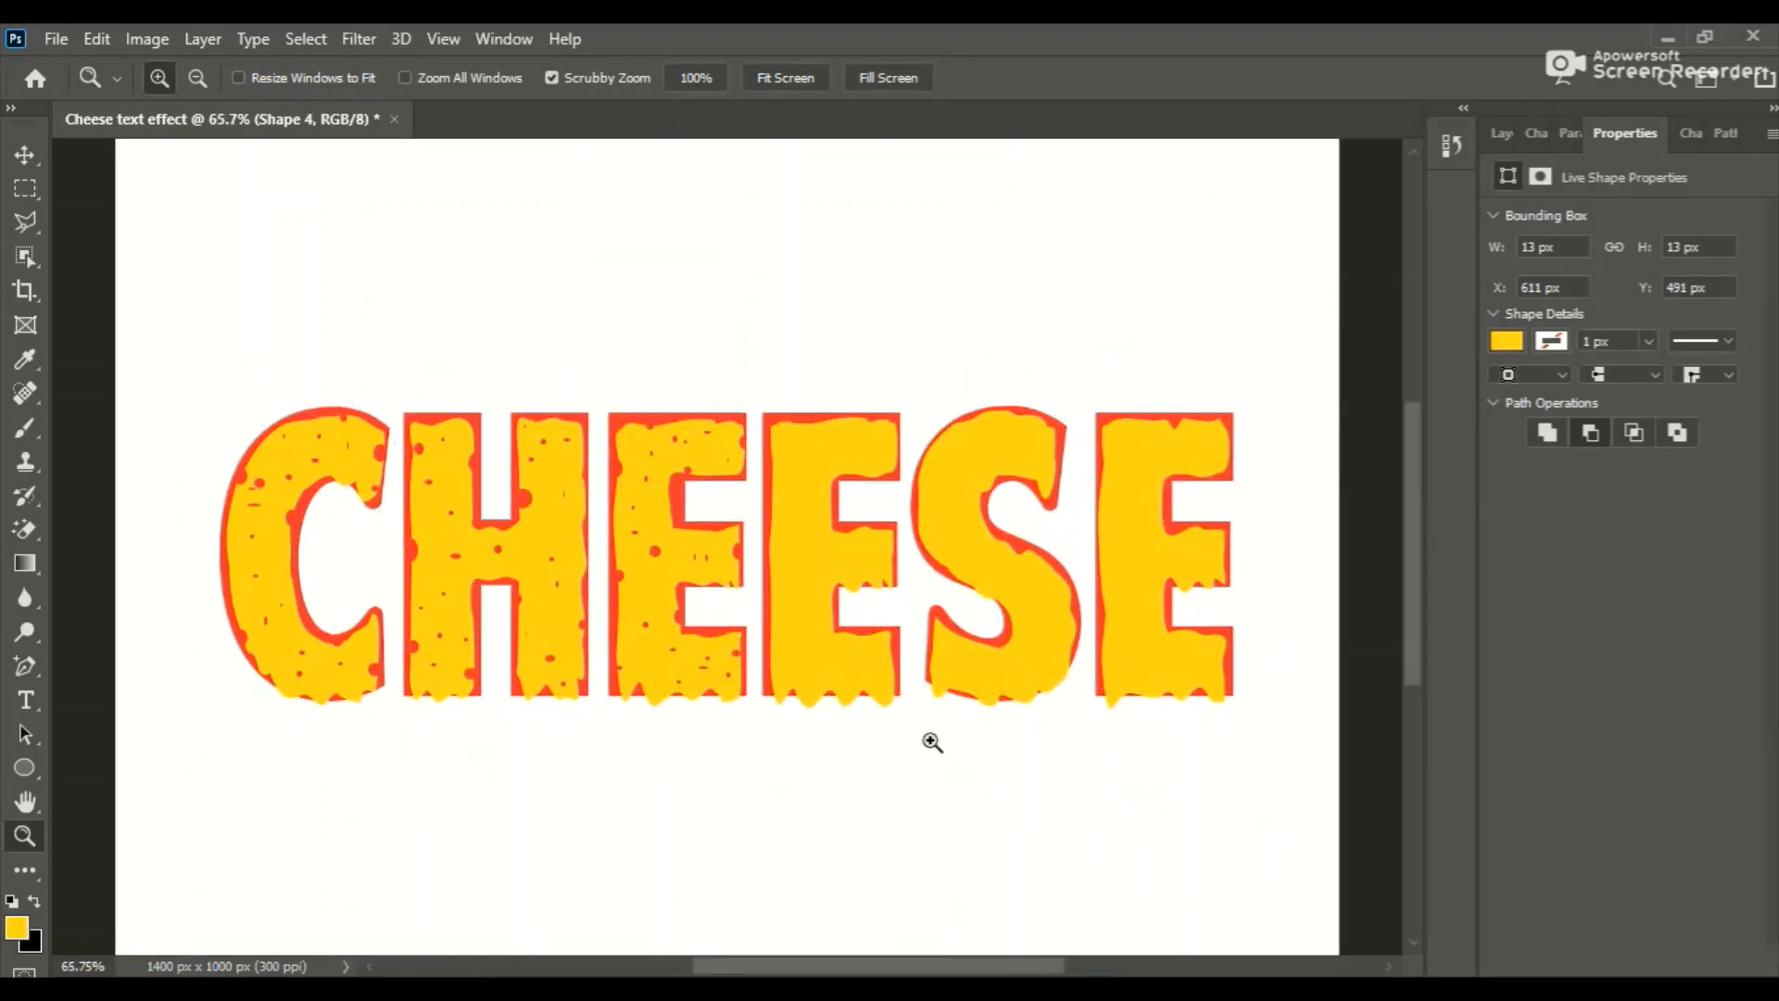
pyautogui.click(929, 738)
pyautogui.click(25, 767)
pyautogui.click(813, 78)
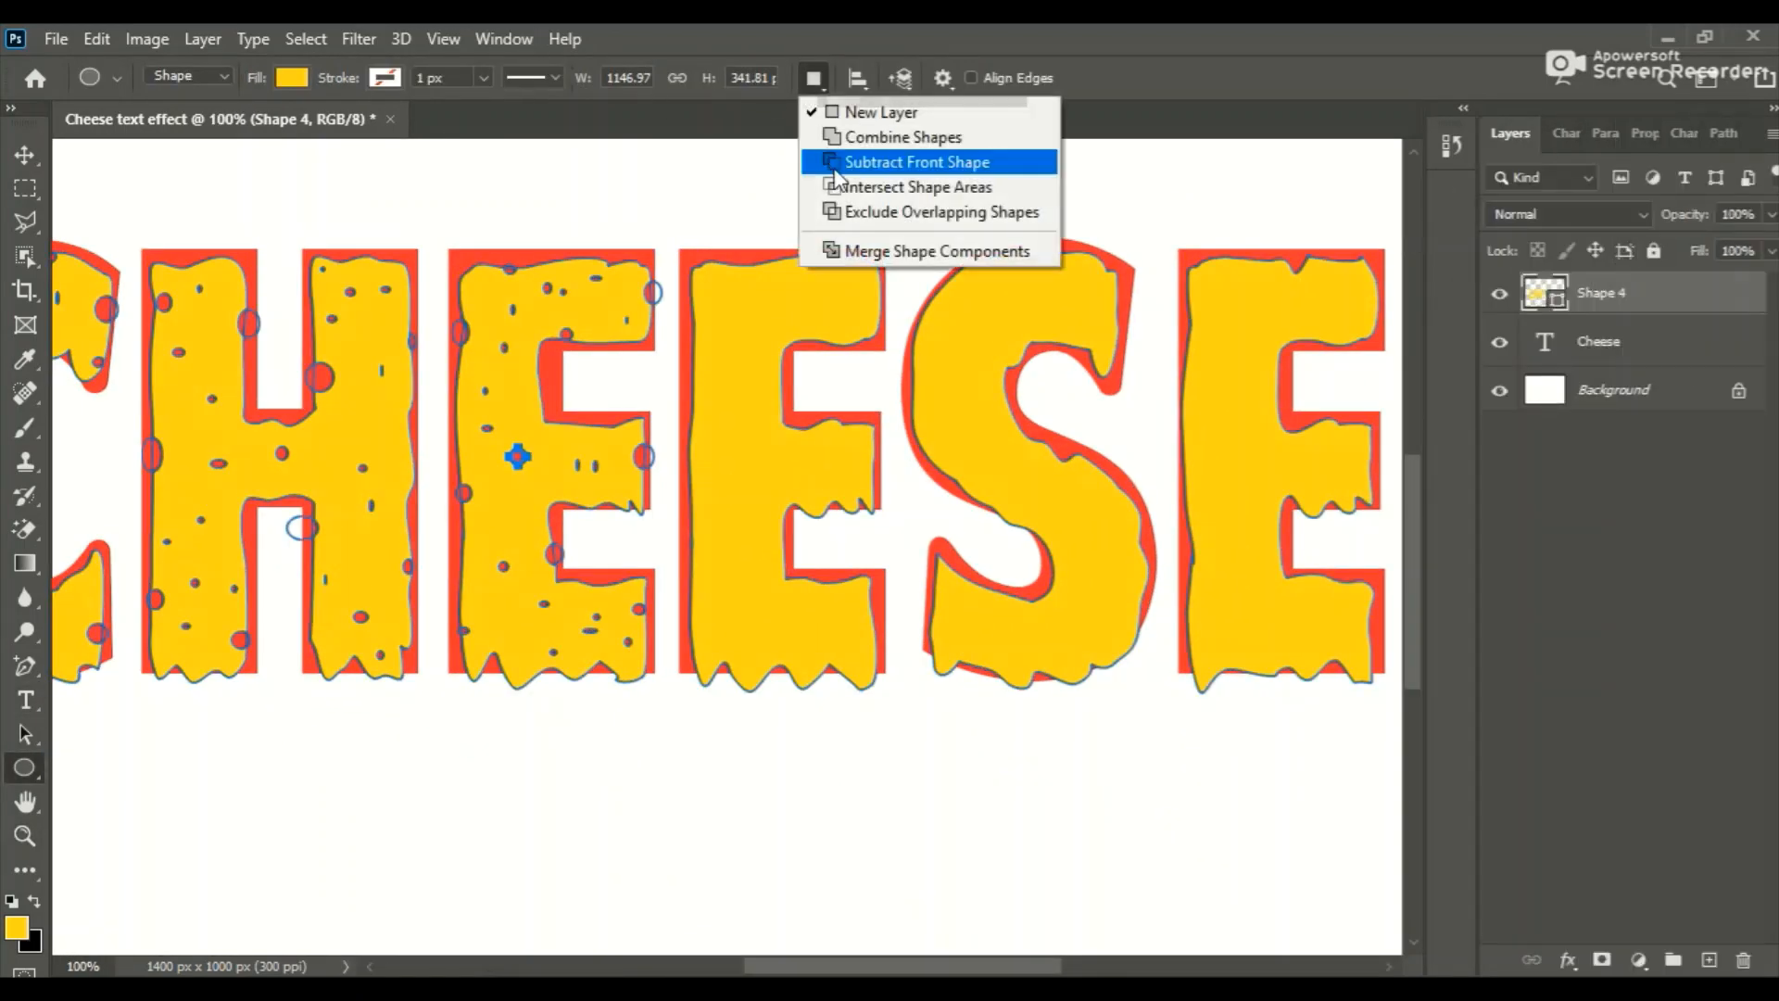
pyautogui.click(889, 159)
pyautogui.moveTo(871, 293); pyautogui.dragTo(883, 302)
pyautogui.moveTo(728, 267); pyautogui.dragTo(751, 286)
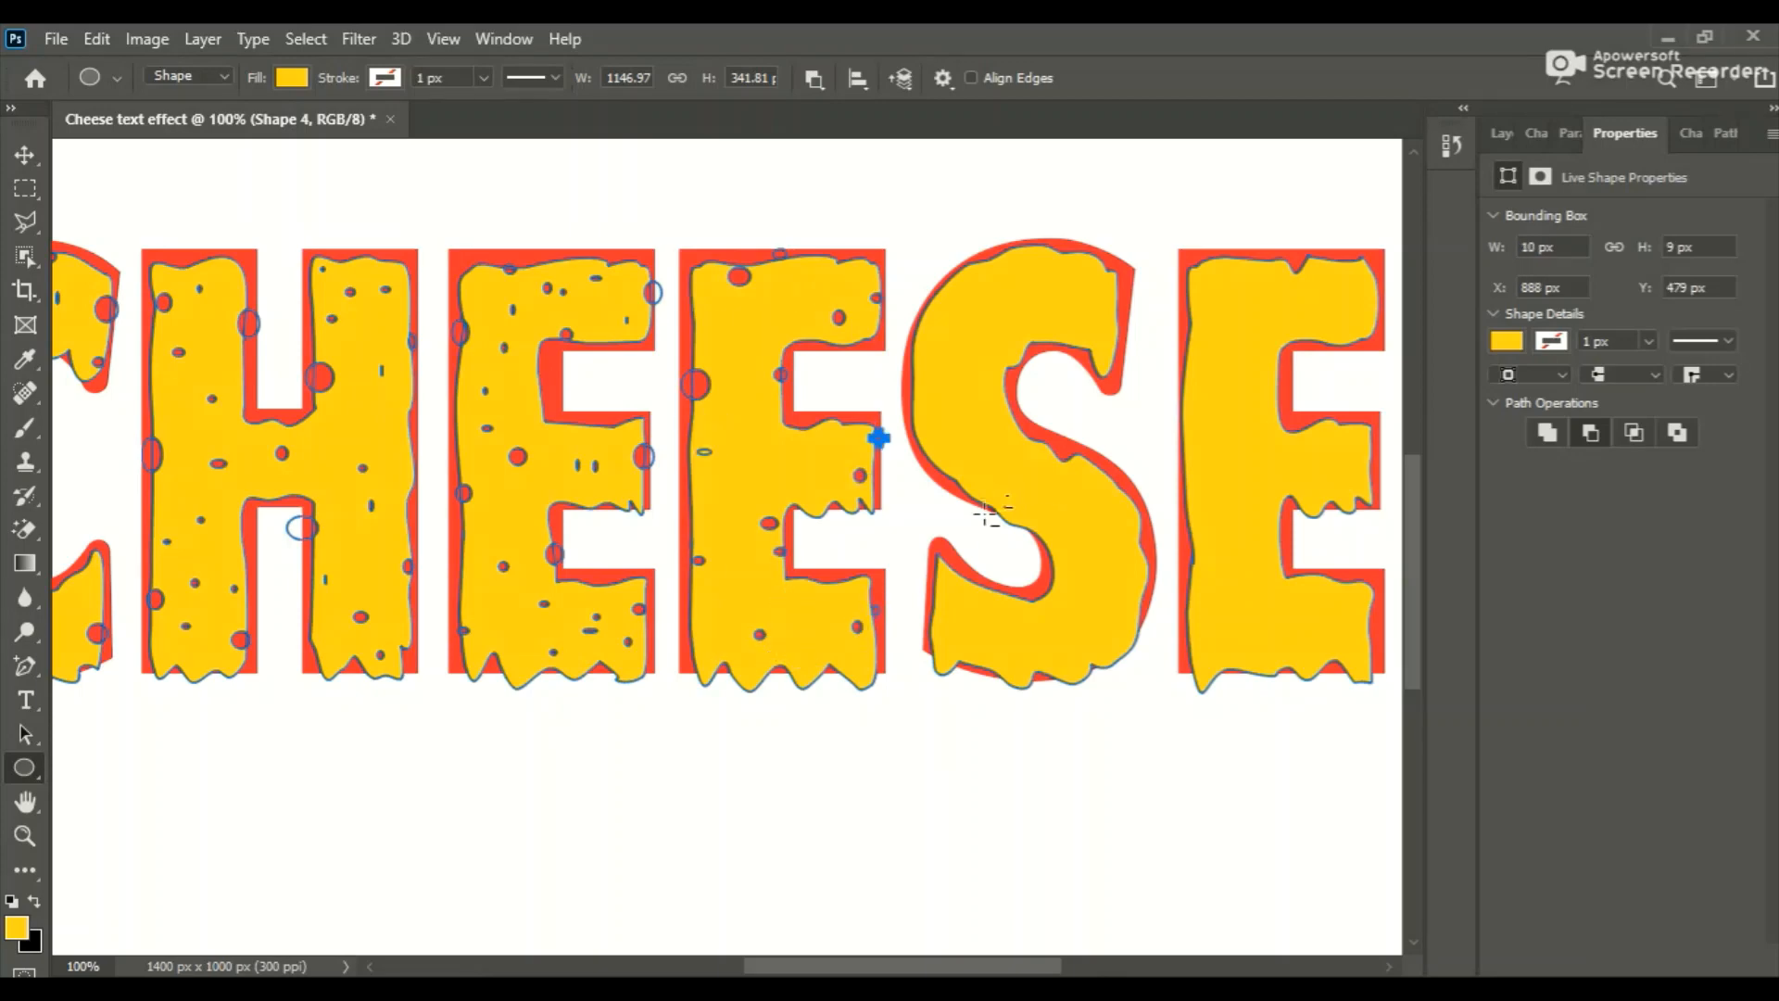
# Fill the remaining plain areas of the second E with more small holes, undoing the misdrawn one.
pyautogui.click(945, 515)
pyautogui.click(968, 399)
pyautogui.moveTo(724, 304); pyautogui.dragTo(744, 359)
pyautogui.hotkey('ctrl', 'z')
pyautogui.moveTo(705, 293); pyautogui.dragTo(812, 282)
pyautogui.moveTo(695, 505); pyautogui.dragTo(705, 518)
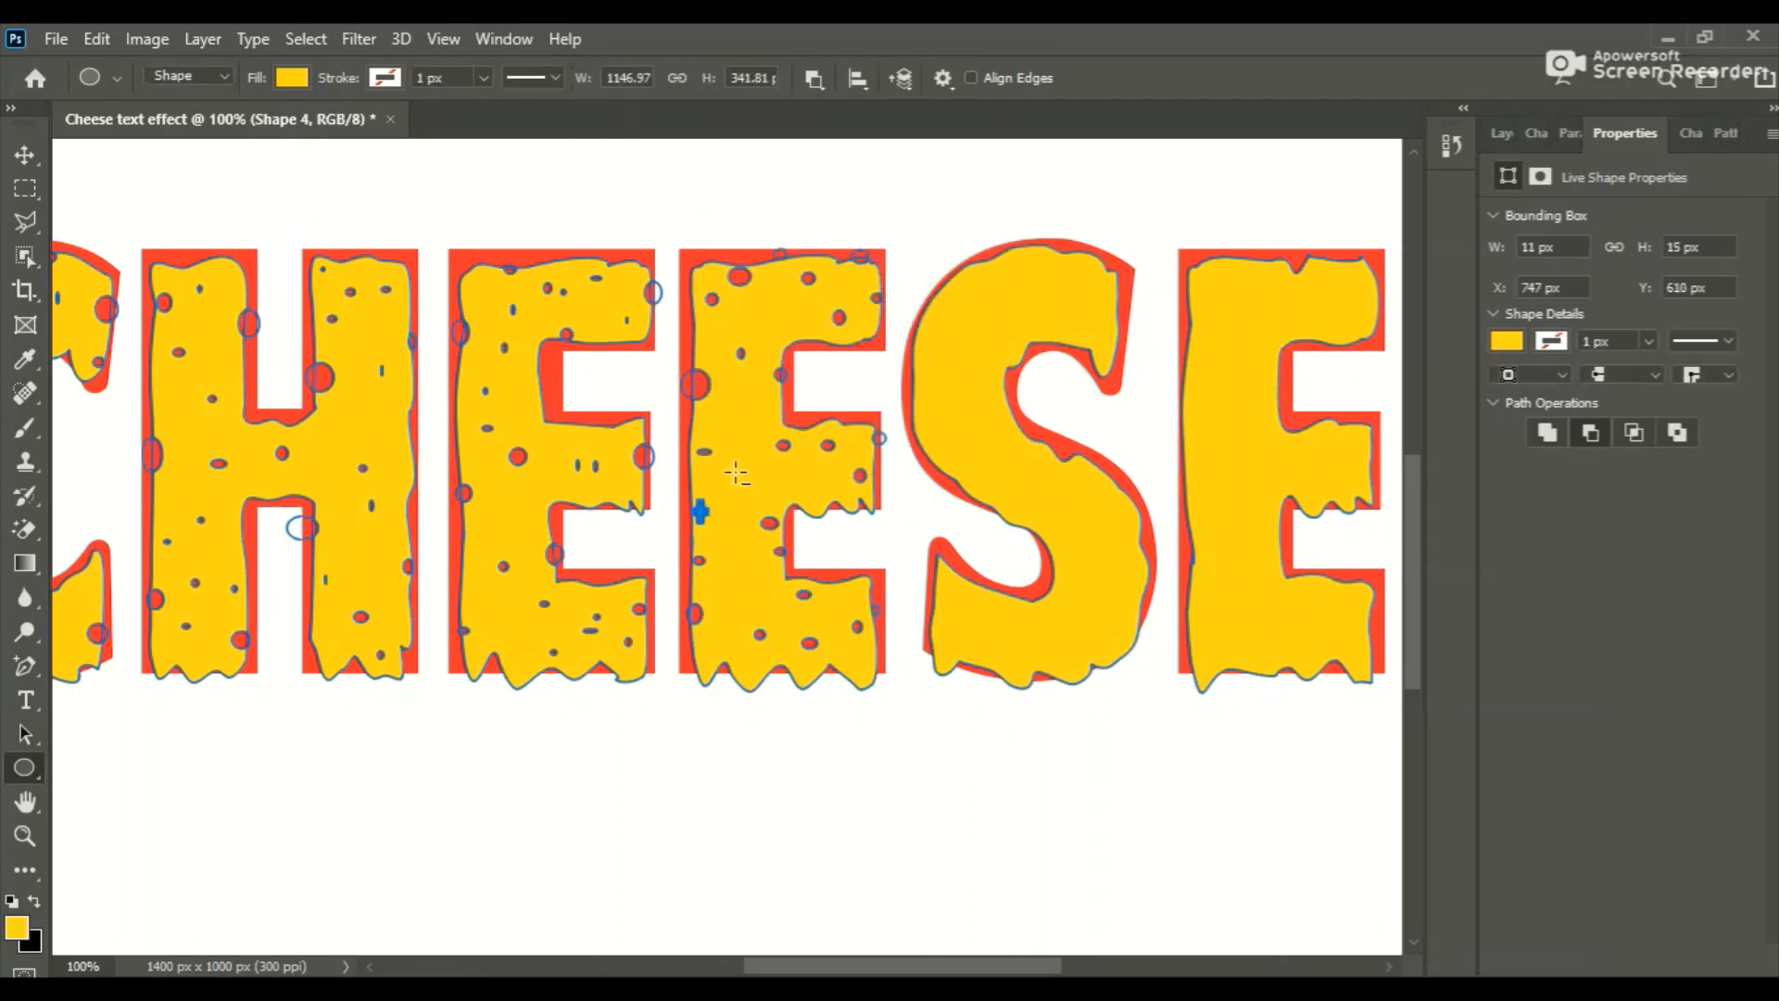
# Cut round holes along the S's outer curves and scatter smaller ones inside its body.
pyautogui.moveTo(930, 255); pyautogui.dragTo(970, 283)
pyautogui.moveTo(1107, 321); pyautogui.dragTo(1132, 337)
pyautogui.moveTo(1090, 456); pyautogui.dragTo(1116, 480)
pyautogui.moveTo(953, 473); pyautogui.dragTo(975, 488)
pyautogui.moveTo(1111, 628); pyautogui.dragTo(1141, 648)
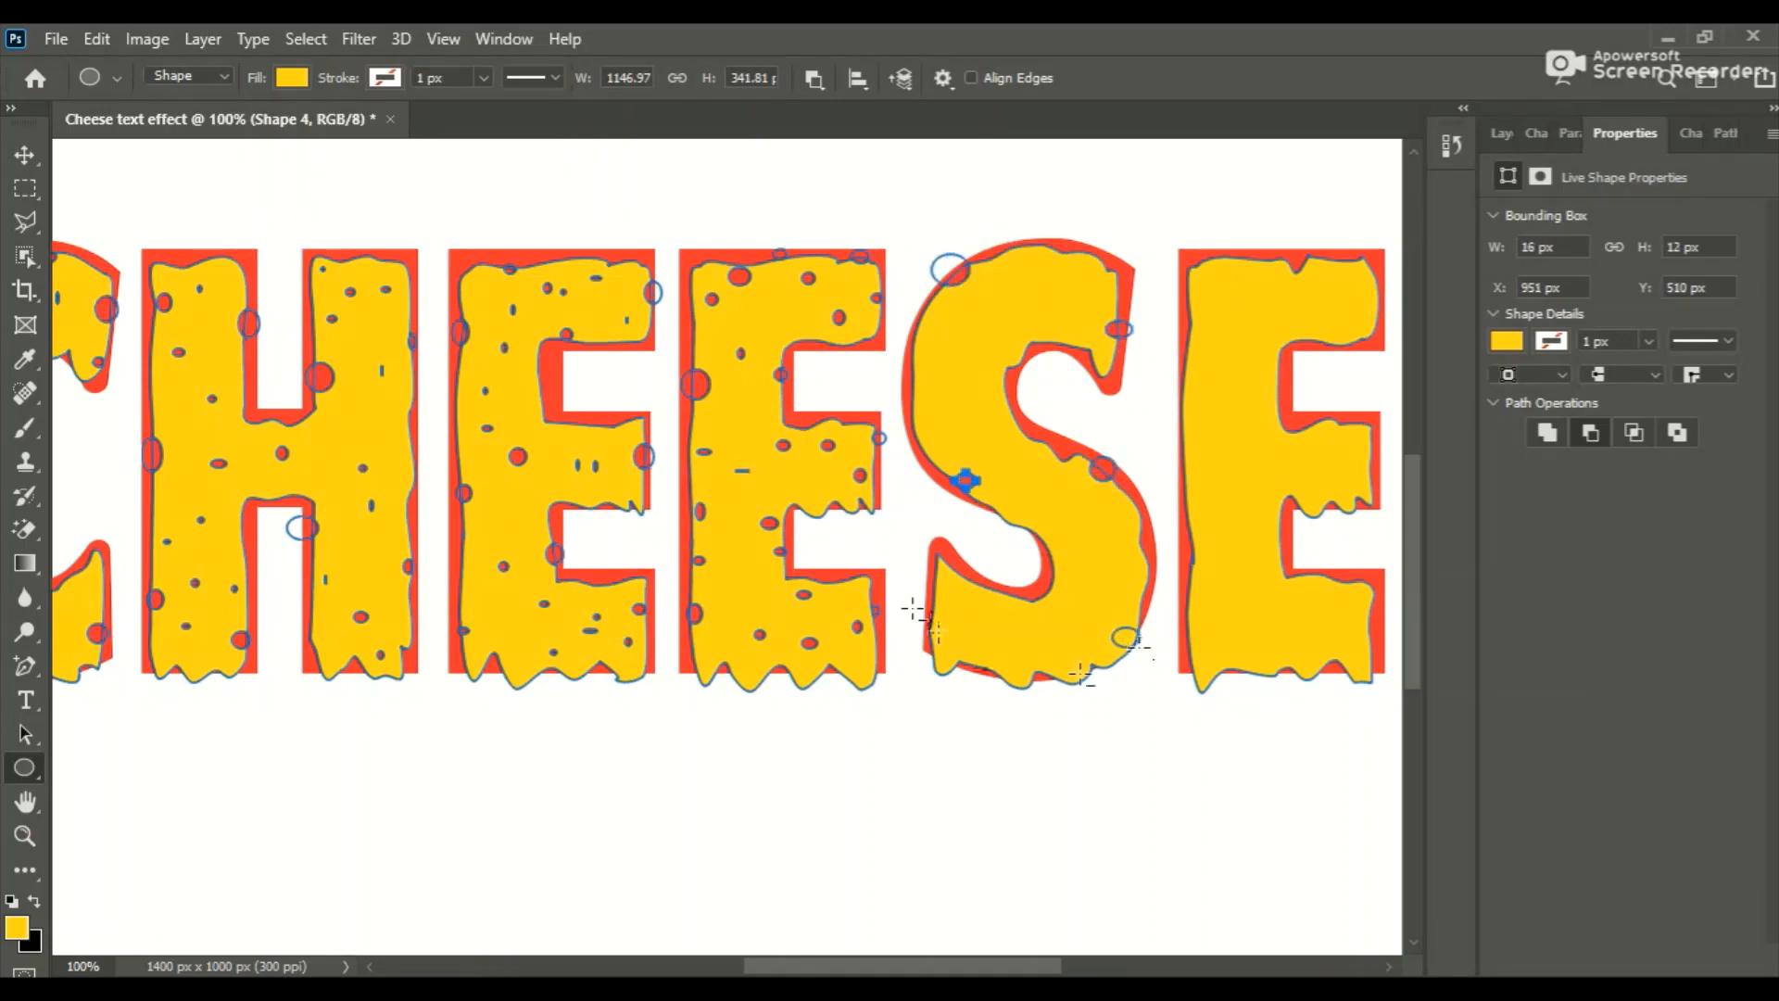
pyautogui.moveTo(937, 577); pyautogui.dragTo(946, 586)
pyautogui.moveTo(1033, 476); pyautogui.dragTo(1039, 484)
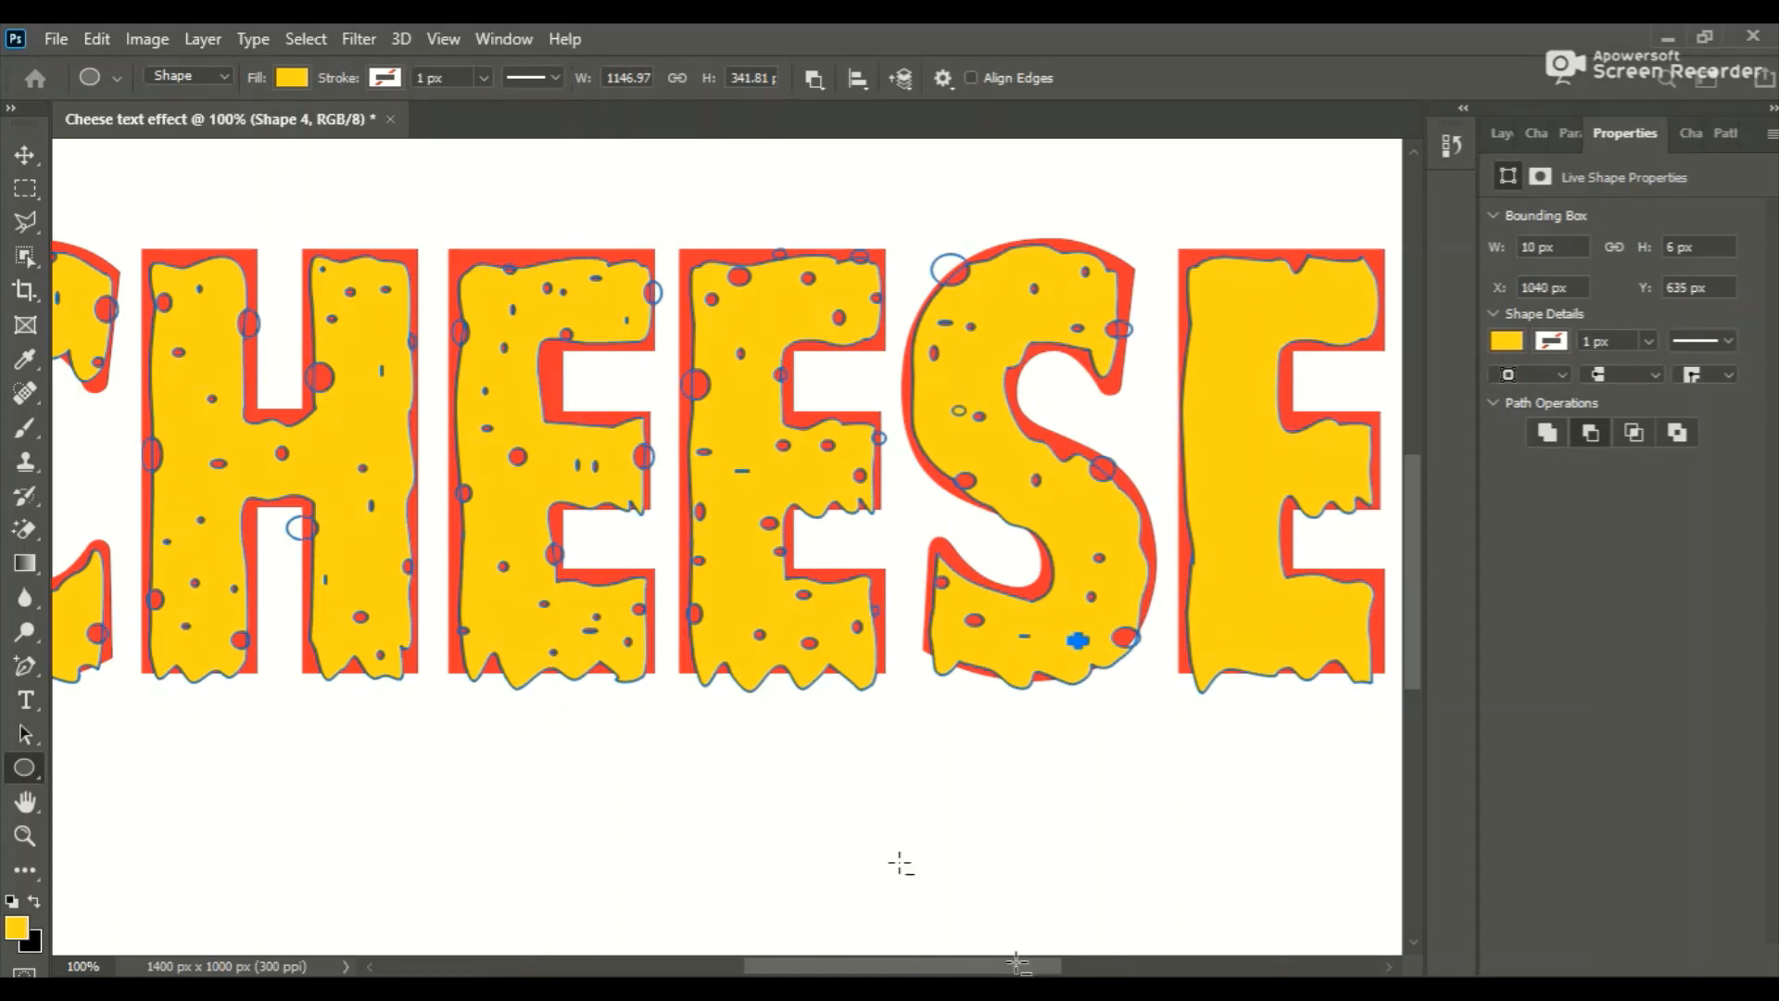
# Cut holes along the edges of the last E and scatter small ones over its upper and middle arms.
pyautogui.moveTo(963, 964); pyautogui.dragTo(1016, 963)
pyautogui.moveTo(683, 405); pyautogui.dragTo(699, 429)
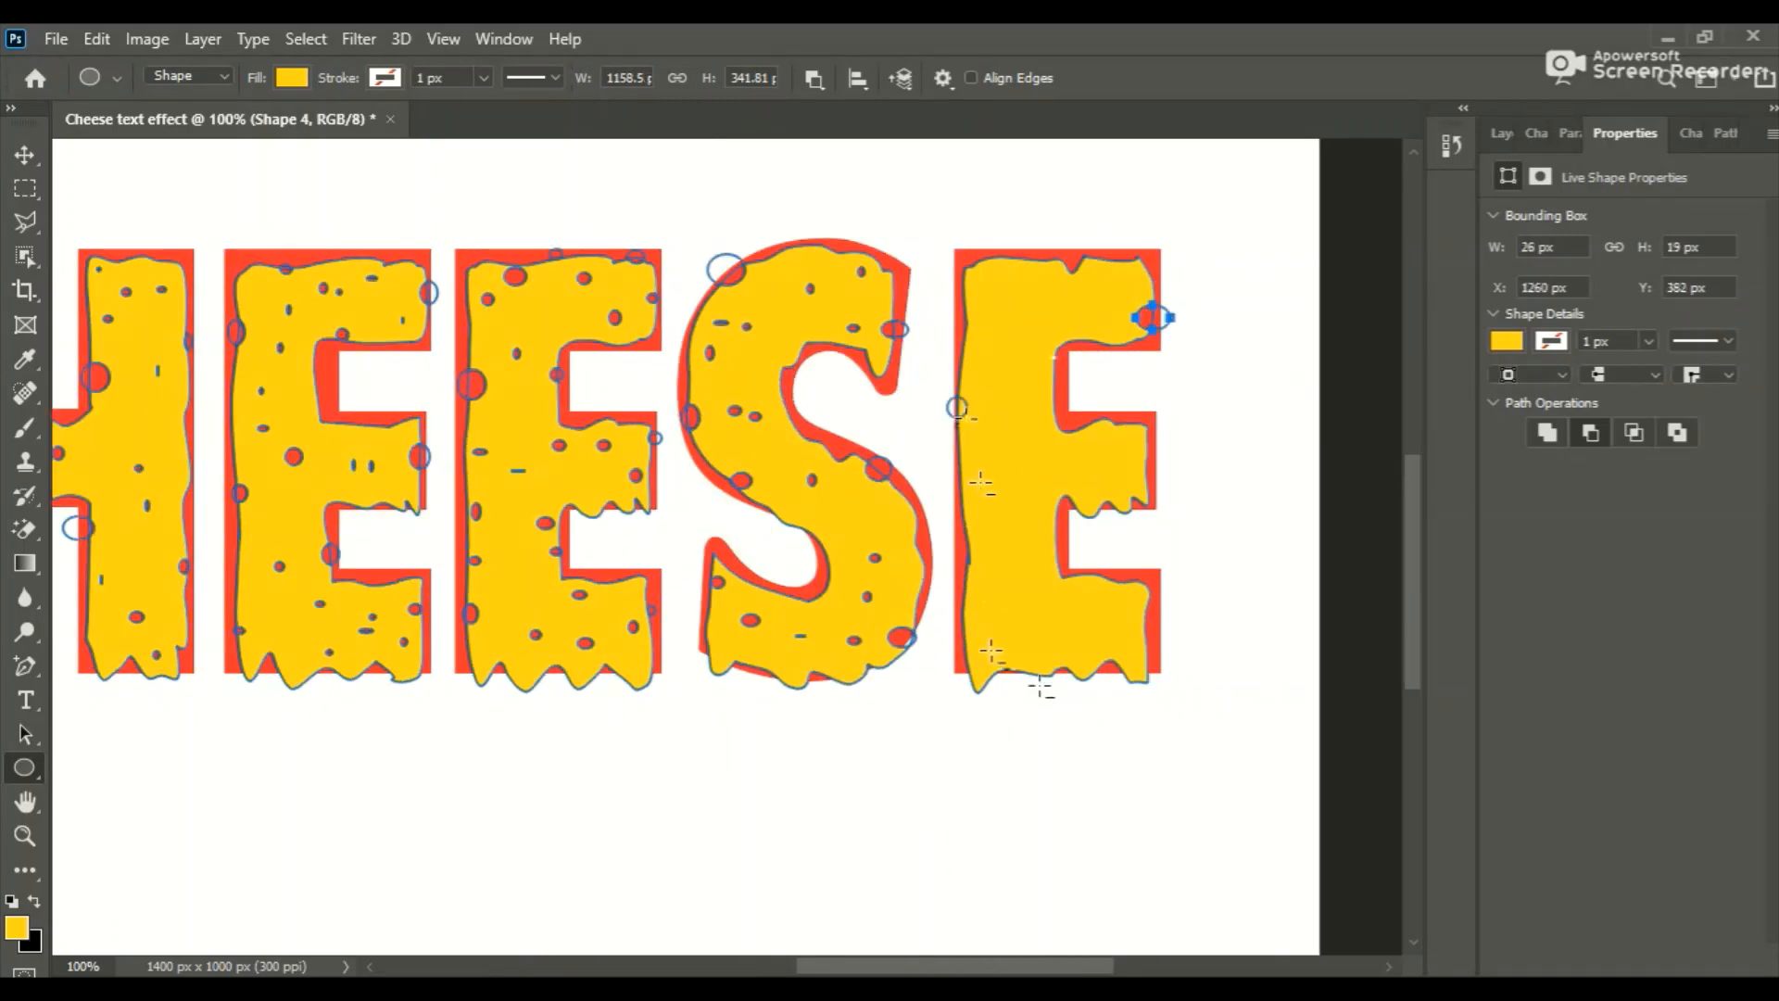
pyautogui.moveTo(1010, 662); pyautogui.dragTo(1021, 673)
pyautogui.moveTo(978, 268); pyautogui.dragTo(1086, 292)
pyautogui.moveTo(1122, 262); pyautogui.dragTo(1110, 320)
pyautogui.moveTo(999, 314); pyautogui.dragTo(1010, 328)
pyautogui.moveTo(1107, 432); pyautogui.dragTo(1119, 439)
pyautogui.moveTo(1141, 464); pyautogui.dragTo(1158, 480)
pyautogui.moveTo(988, 443); pyautogui.dragTo(1001, 457)
pyautogui.moveTo(966, 331); pyautogui.dragTo(972, 341)
# Cut small round and flat oval holes into the middle and lower part of the last E.
pyautogui.moveTo(1057, 454); pyautogui.dragTo(1025, 507)
pyautogui.click(1093, 623)
pyautogui.press('Escape')
pyautogui.moveTo(1007, 605); pyautogui.dragTo(1026, 614)
pyautogui.moveTo(1088, 599); pyautogui.dragTo(1097, 607)
pyautogui.moveTo(1128, 641); pyautogui.dragTo(1137, 649)
pyautogui.moveTo(1019, 638); pyautogui.dragTo(1041, 646)
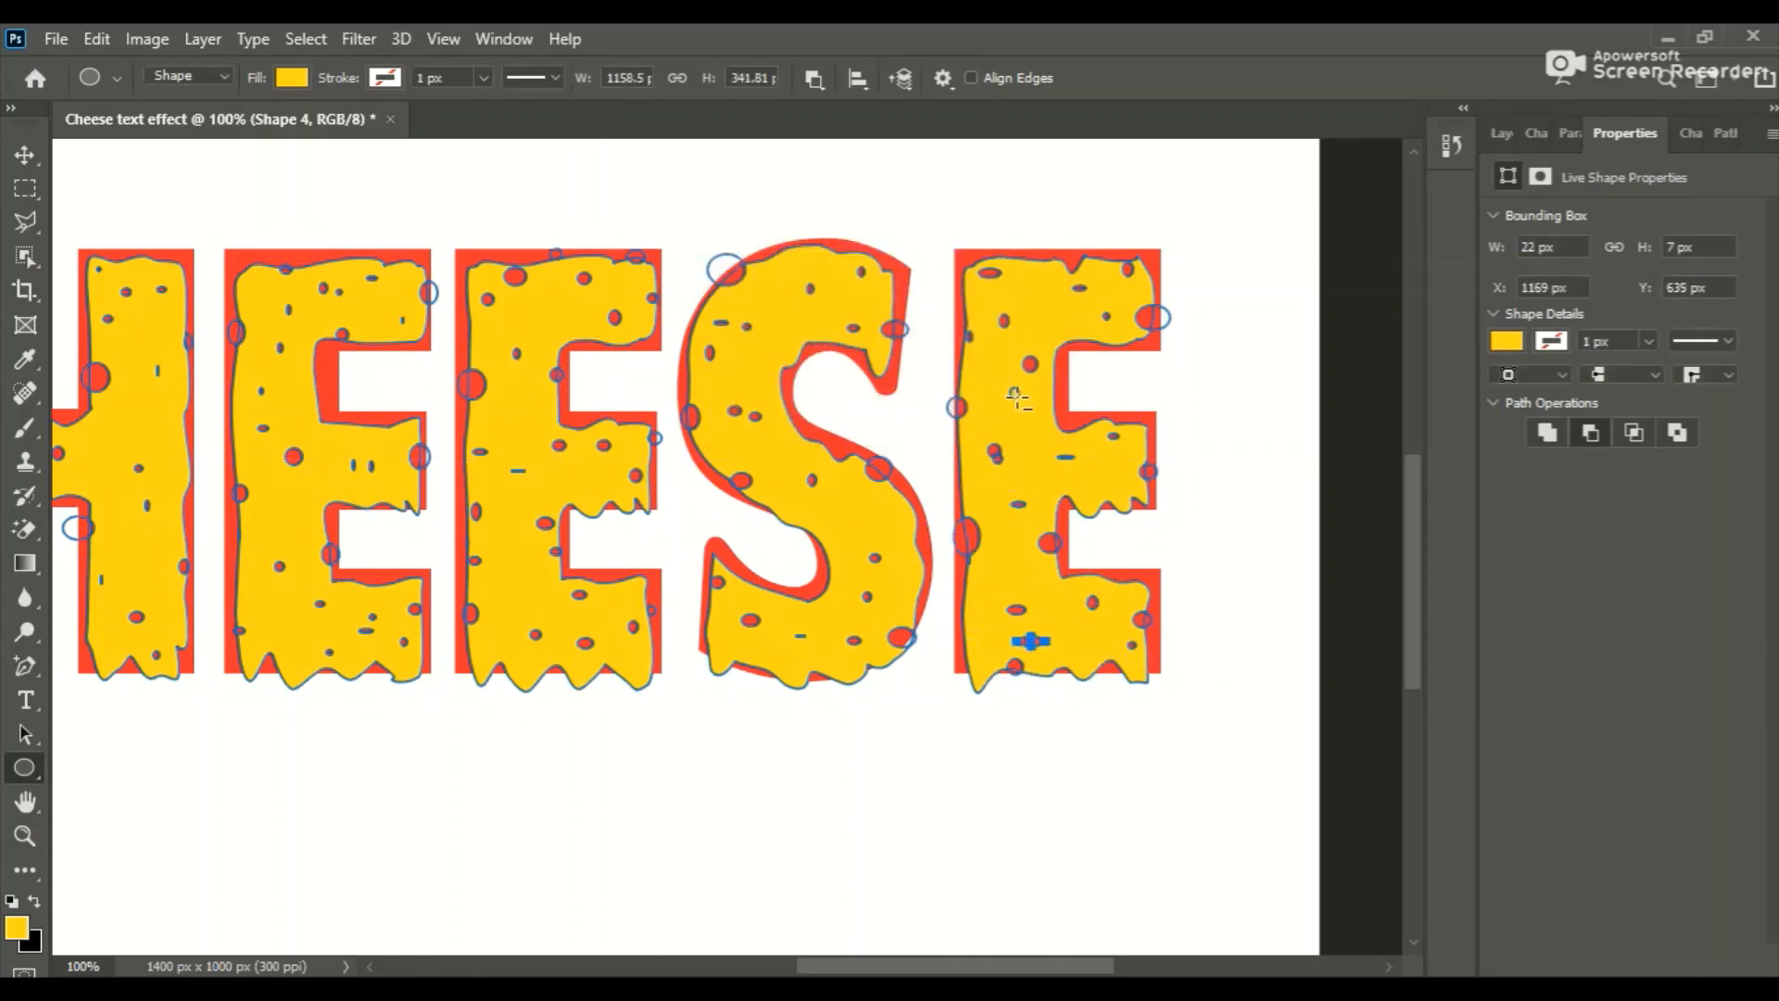
# Fit the whole image in view and select the Shape 4 layer with the Move tool active.
pyautogui.click(1502, 133)
pyautogui.click(1533, 297)
pyautogui.click(1600, 342)
pyautogui.click(25, 836)
pyautogui.click(715, 77)
pyautogui.click(786, 78)
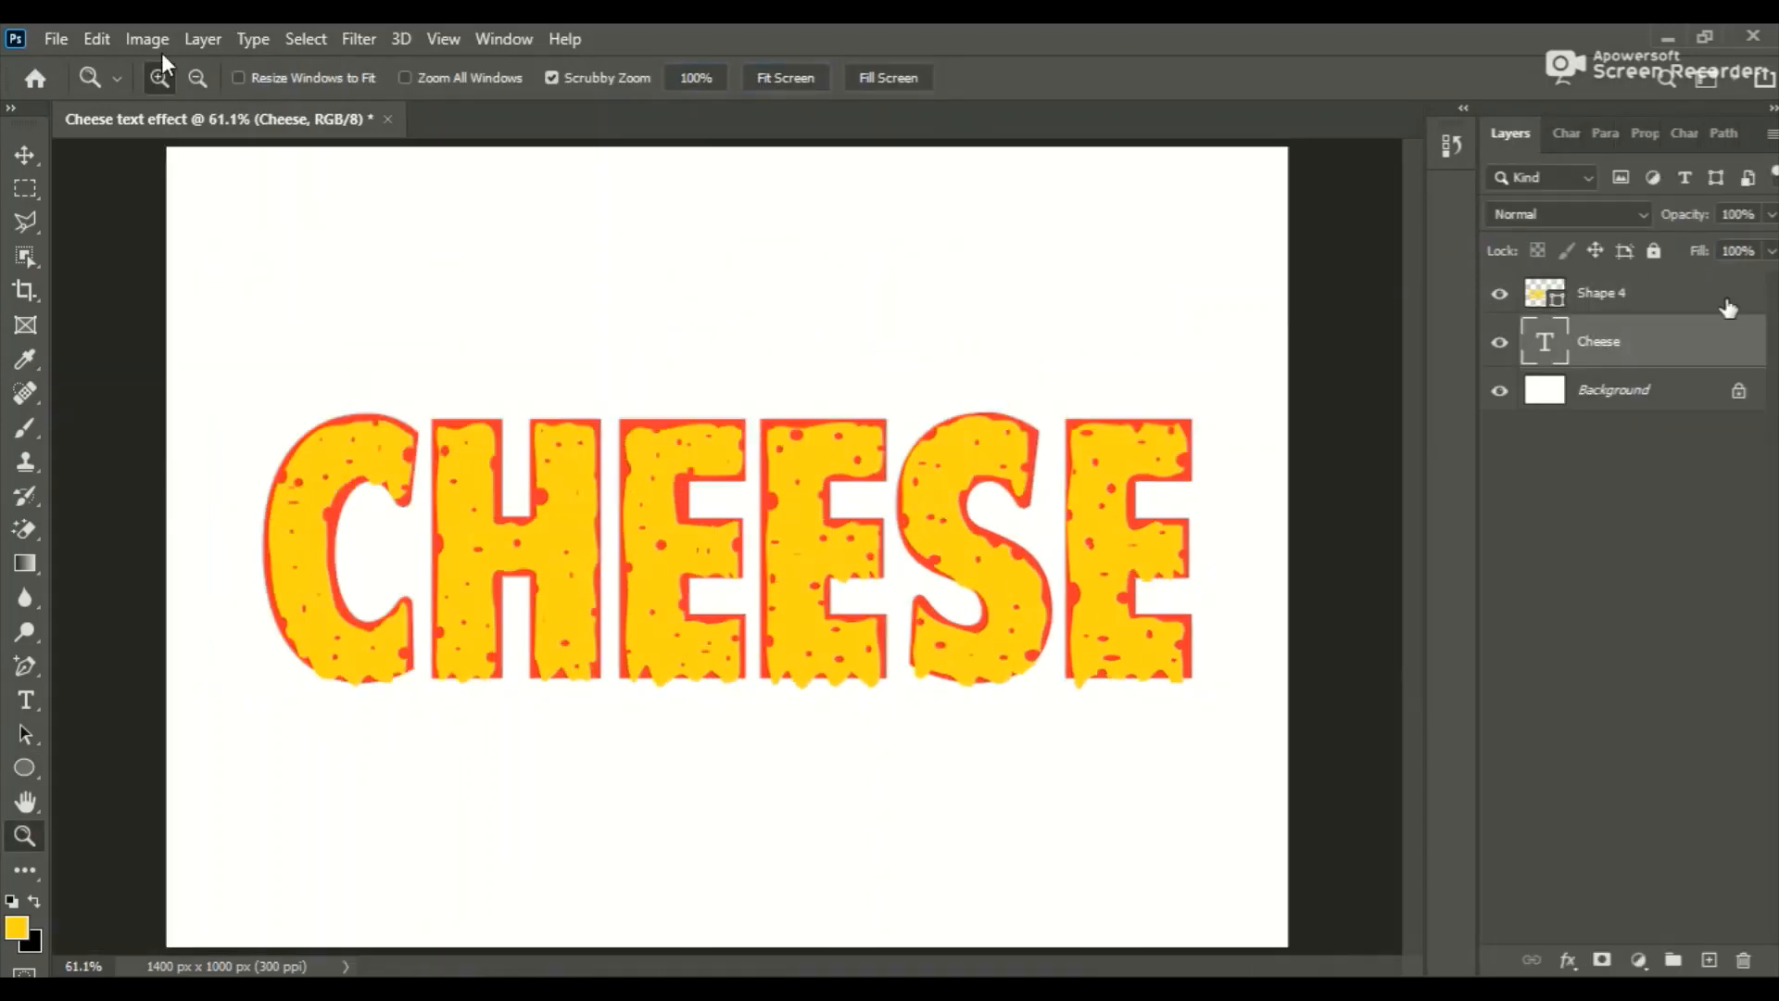
pyautogui.click(25, 155)
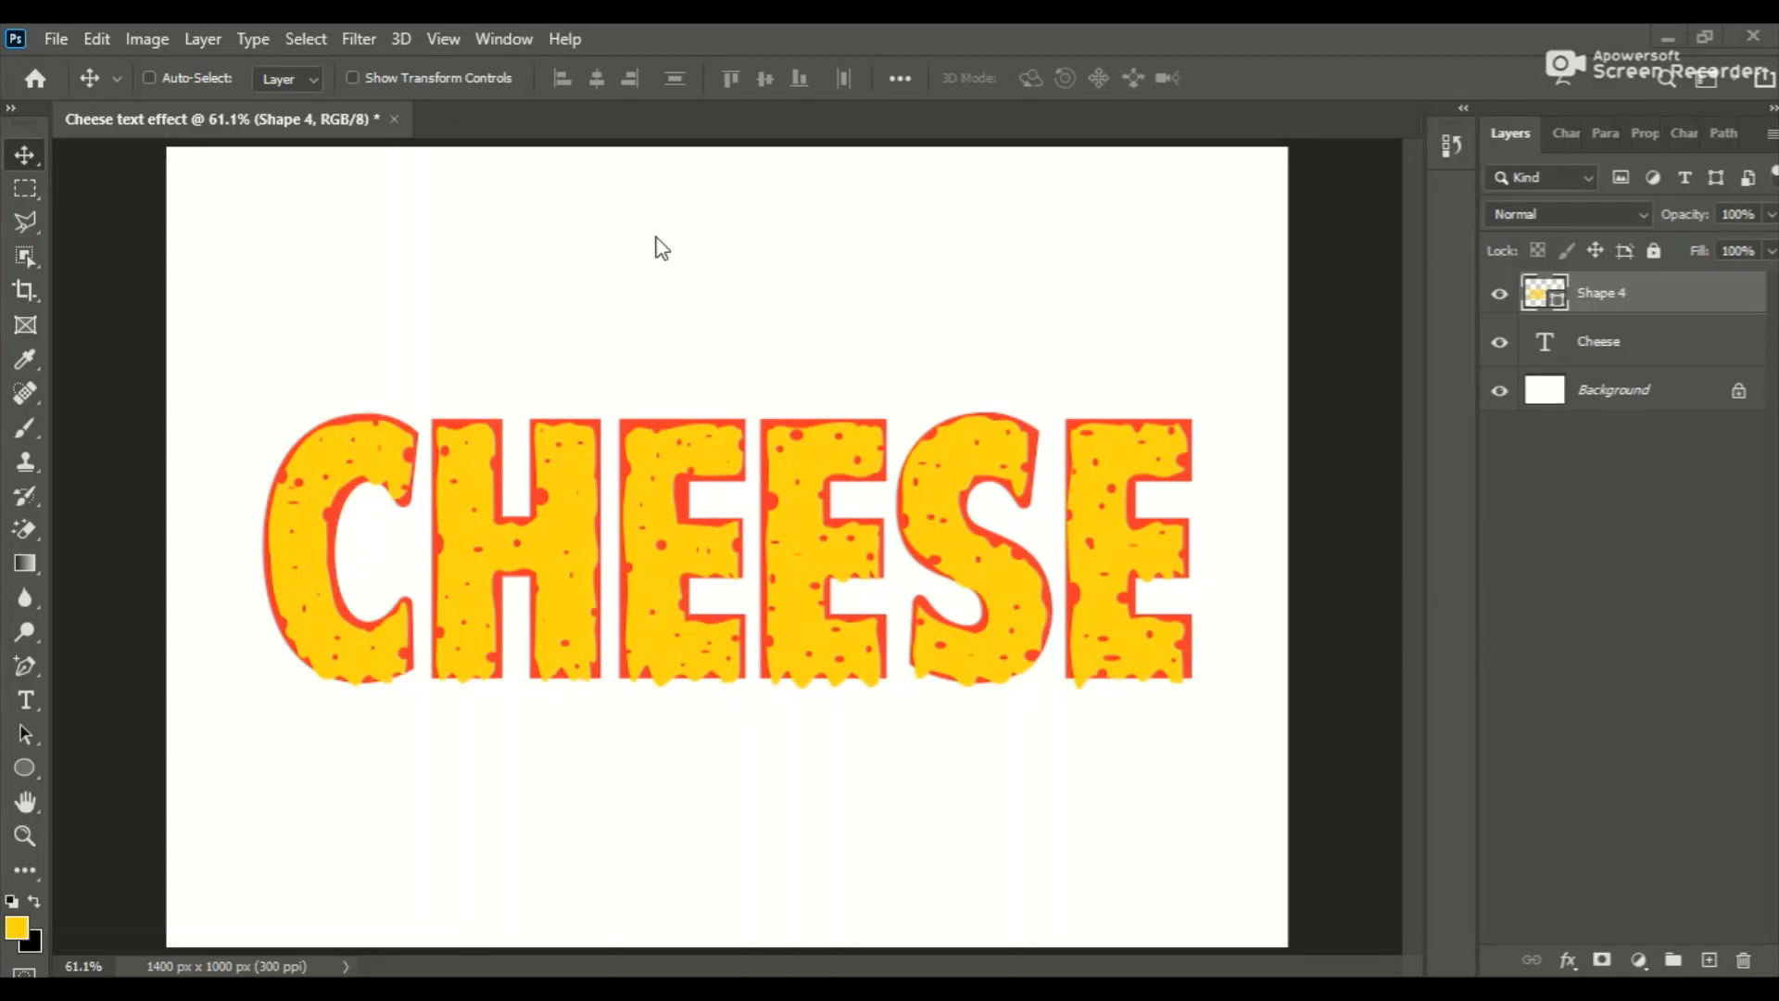
# Add a Bevel & Emboss effect to the Shape 4 layer and set its size to 10 px.
pyautogui.press('z')
pyautogui.click(683, 76)
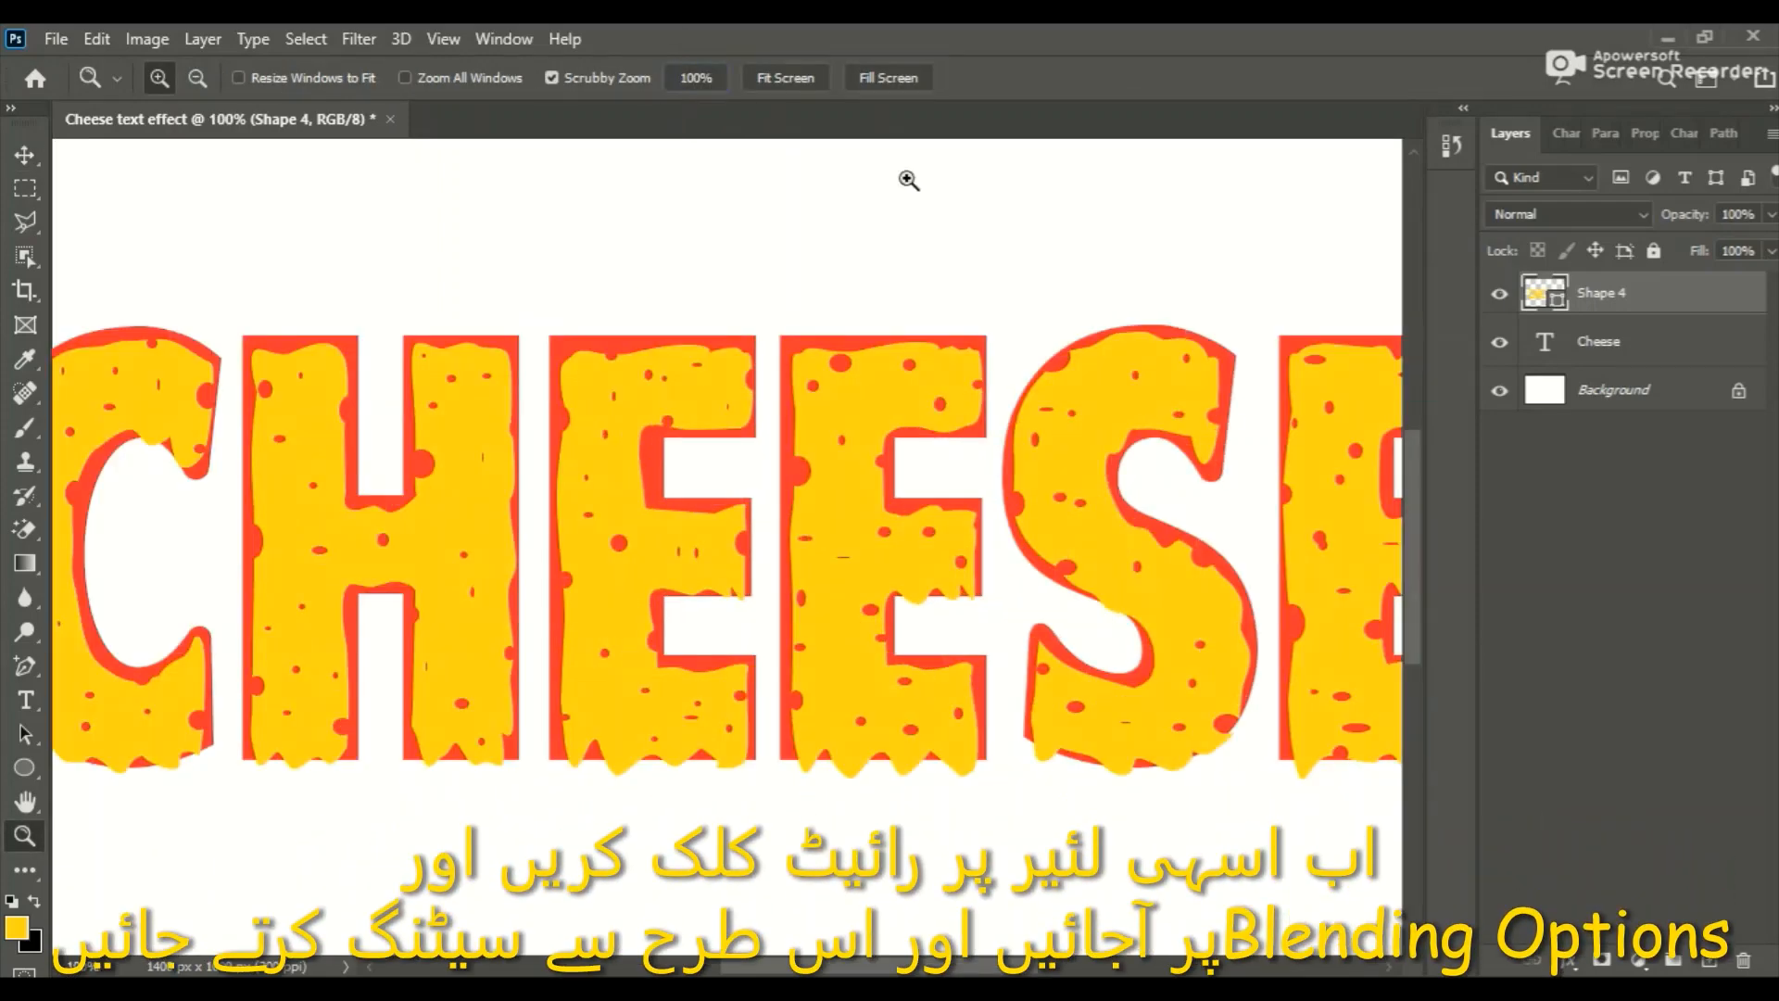
pyautogui.rightClick(1609, 284)
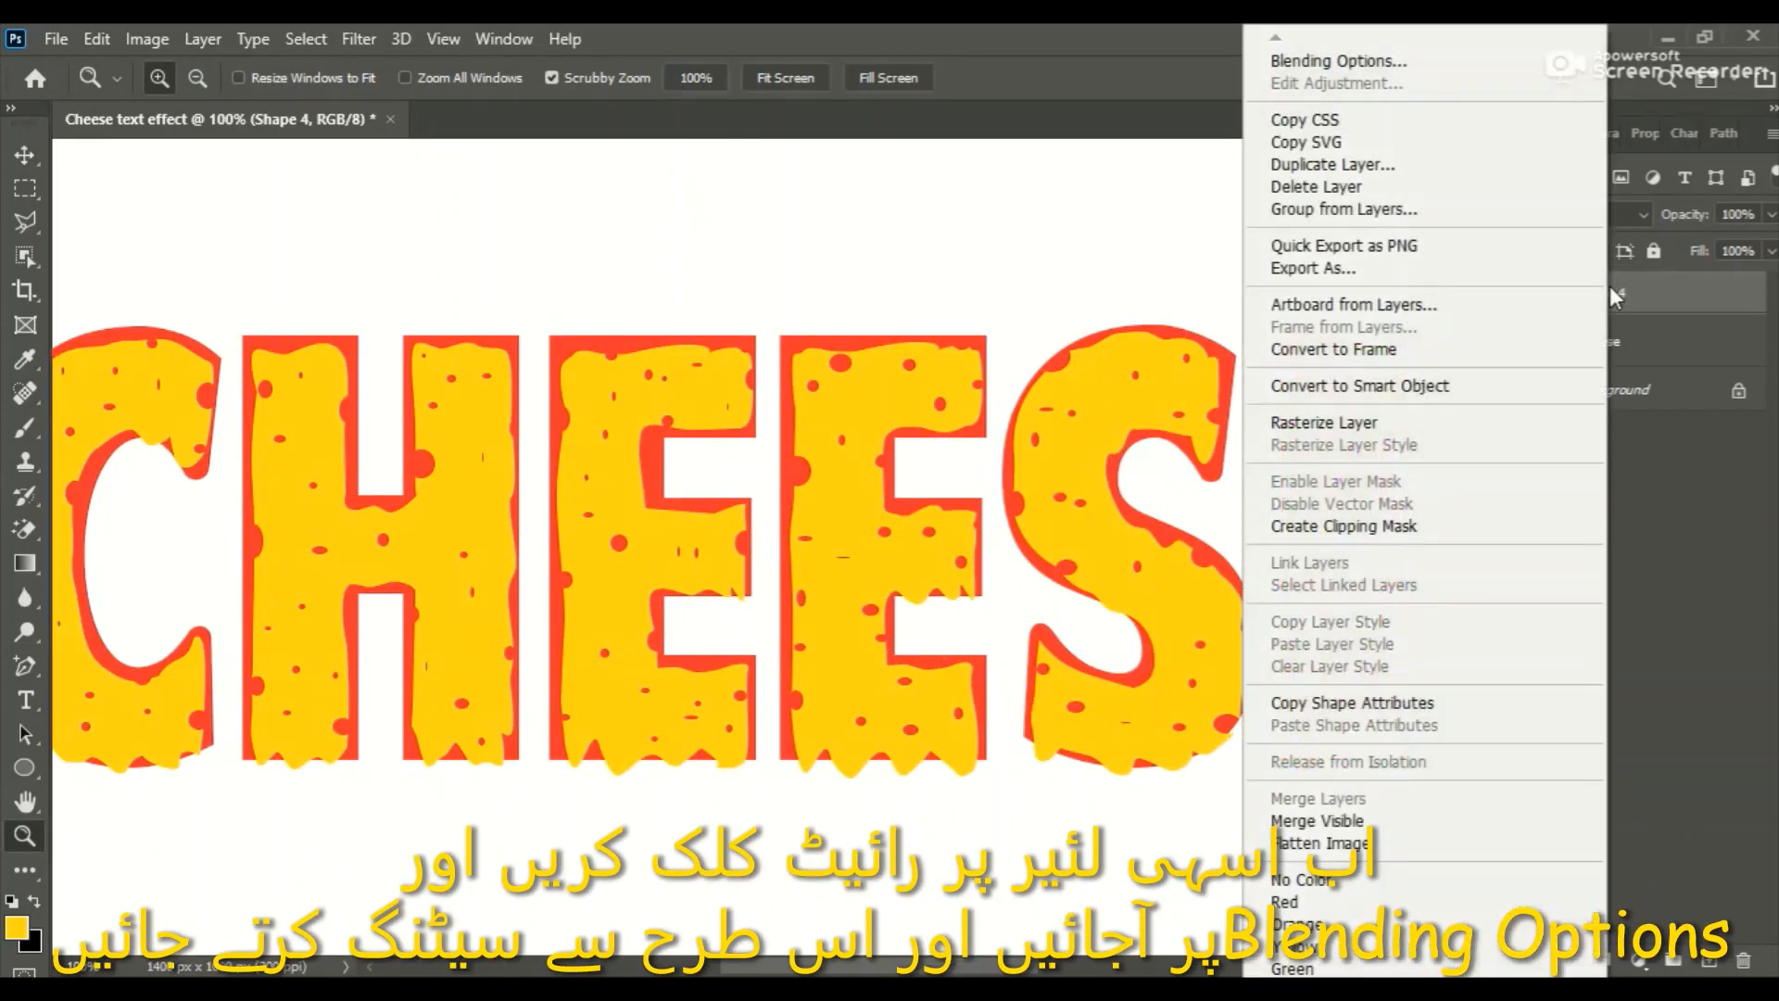
pyautogui.click(1454, 68)
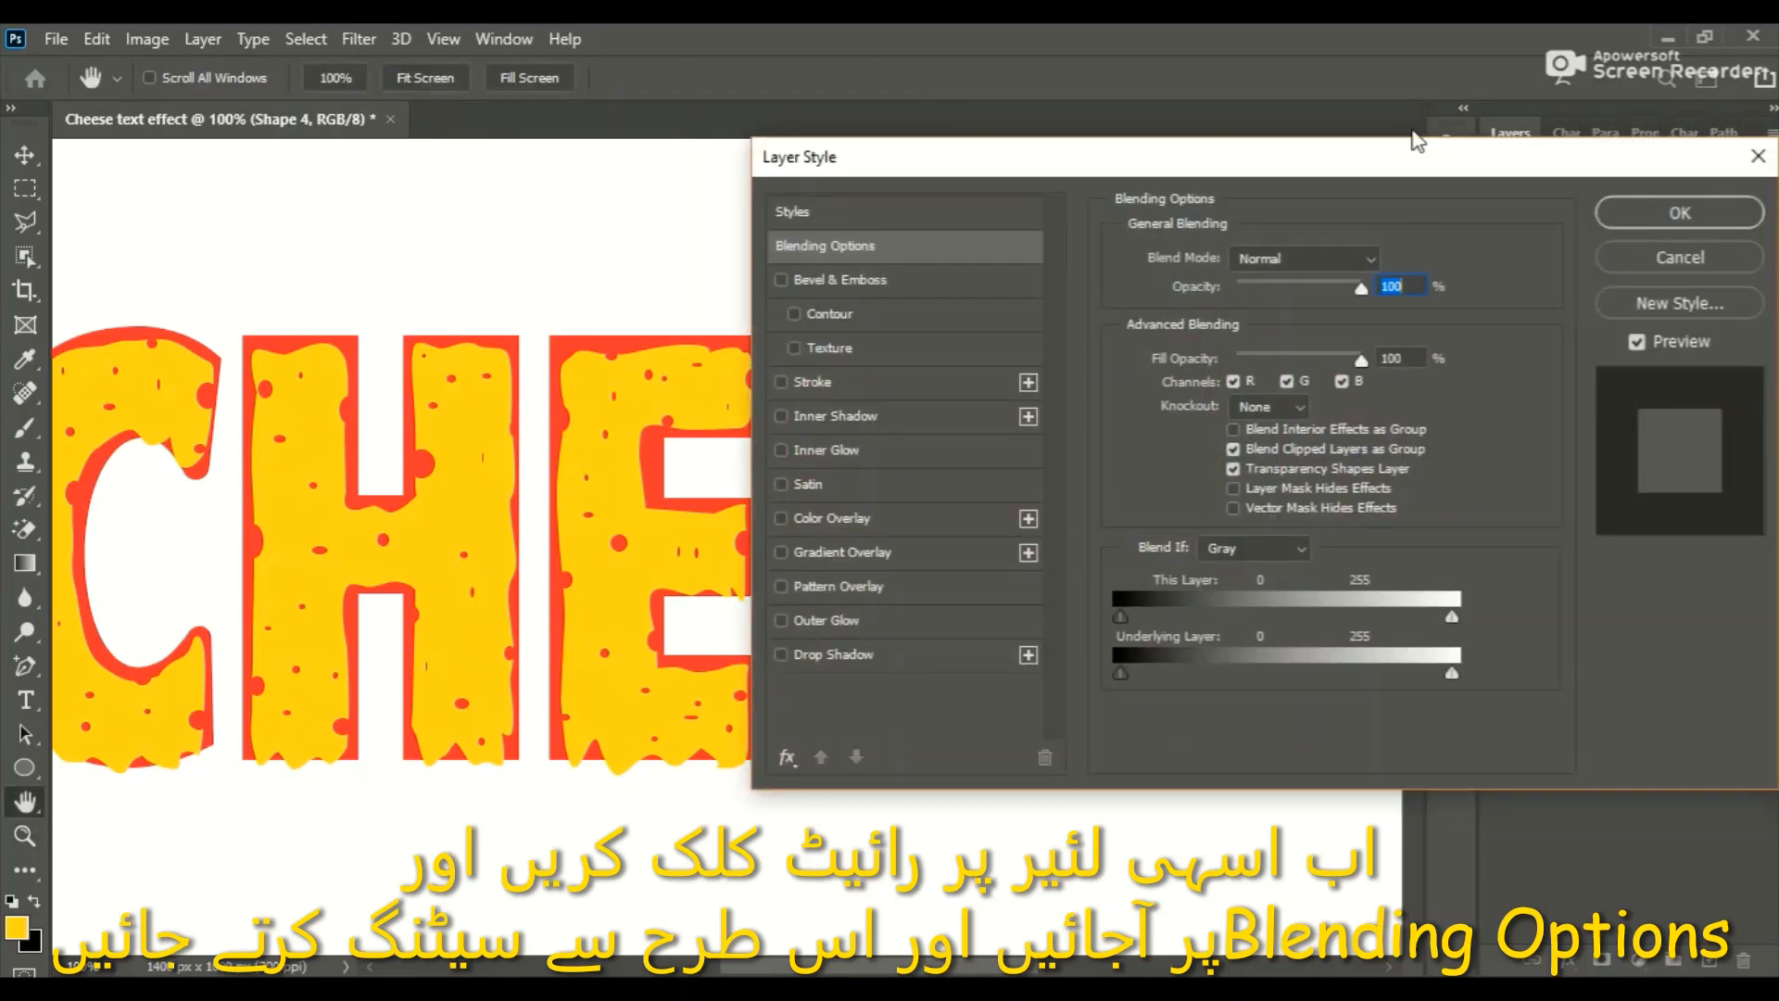
pyautogui.click(866, 280)
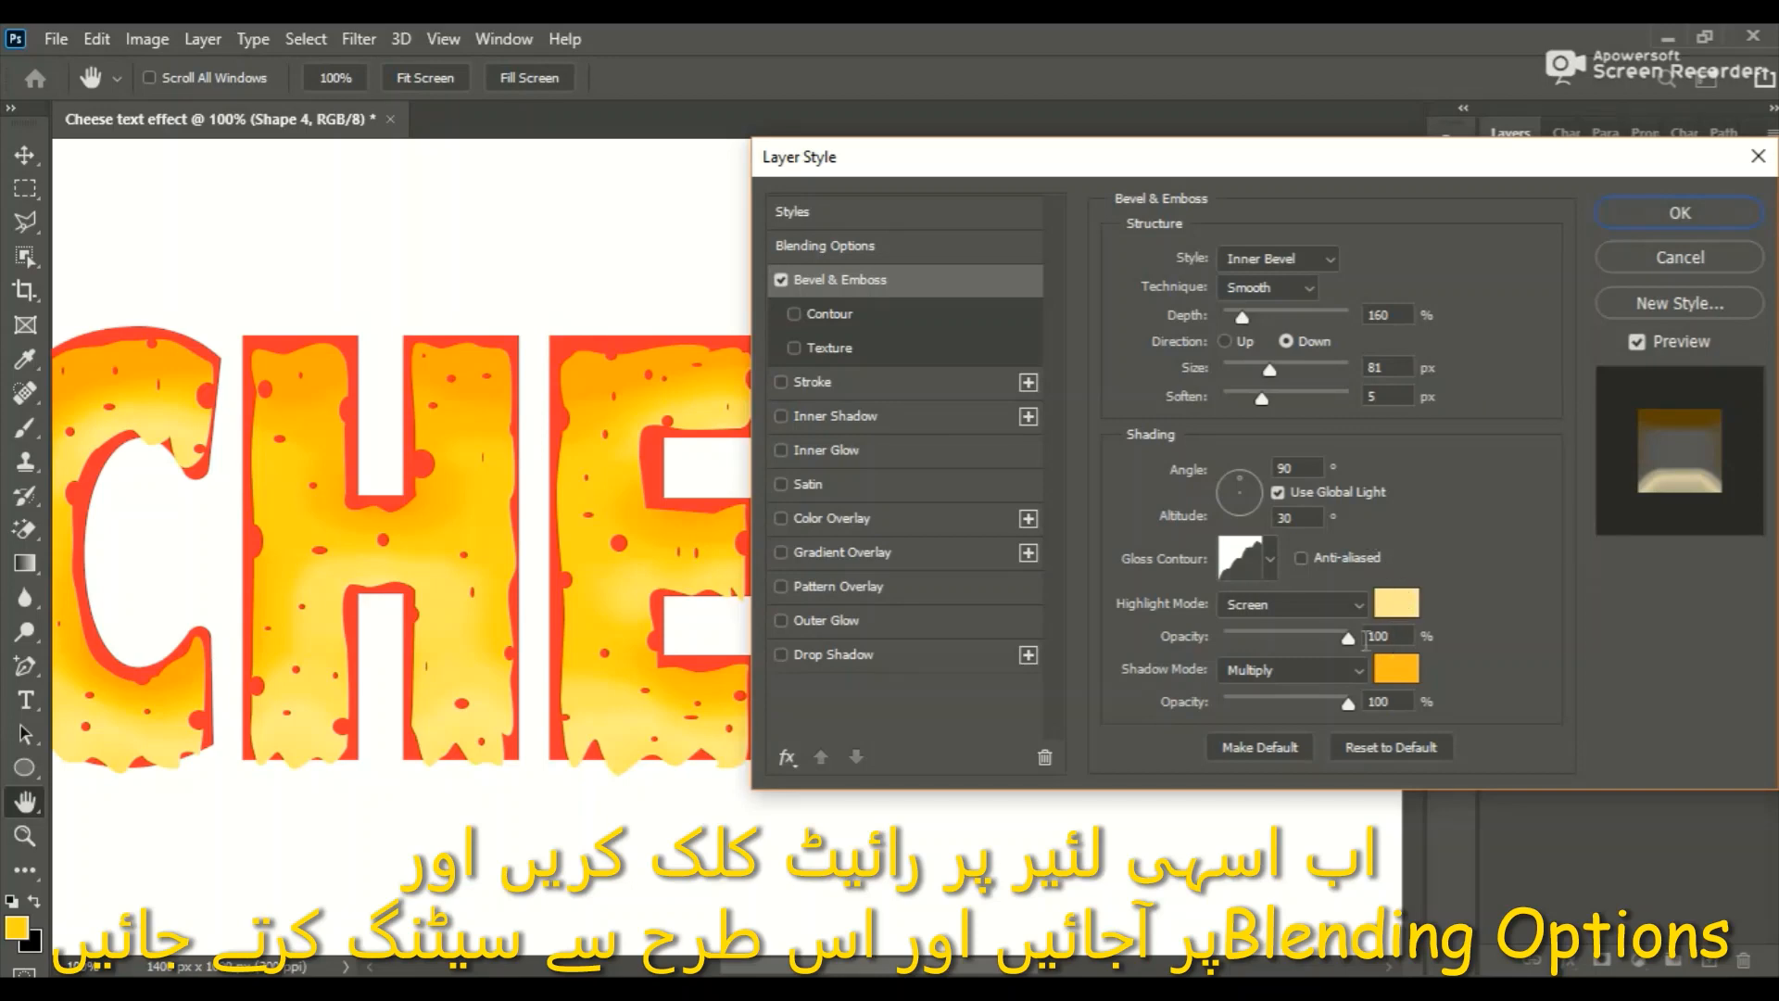
pyautogui.moveTo(1270, 365); pyautogui.dragTo(1237, 380)
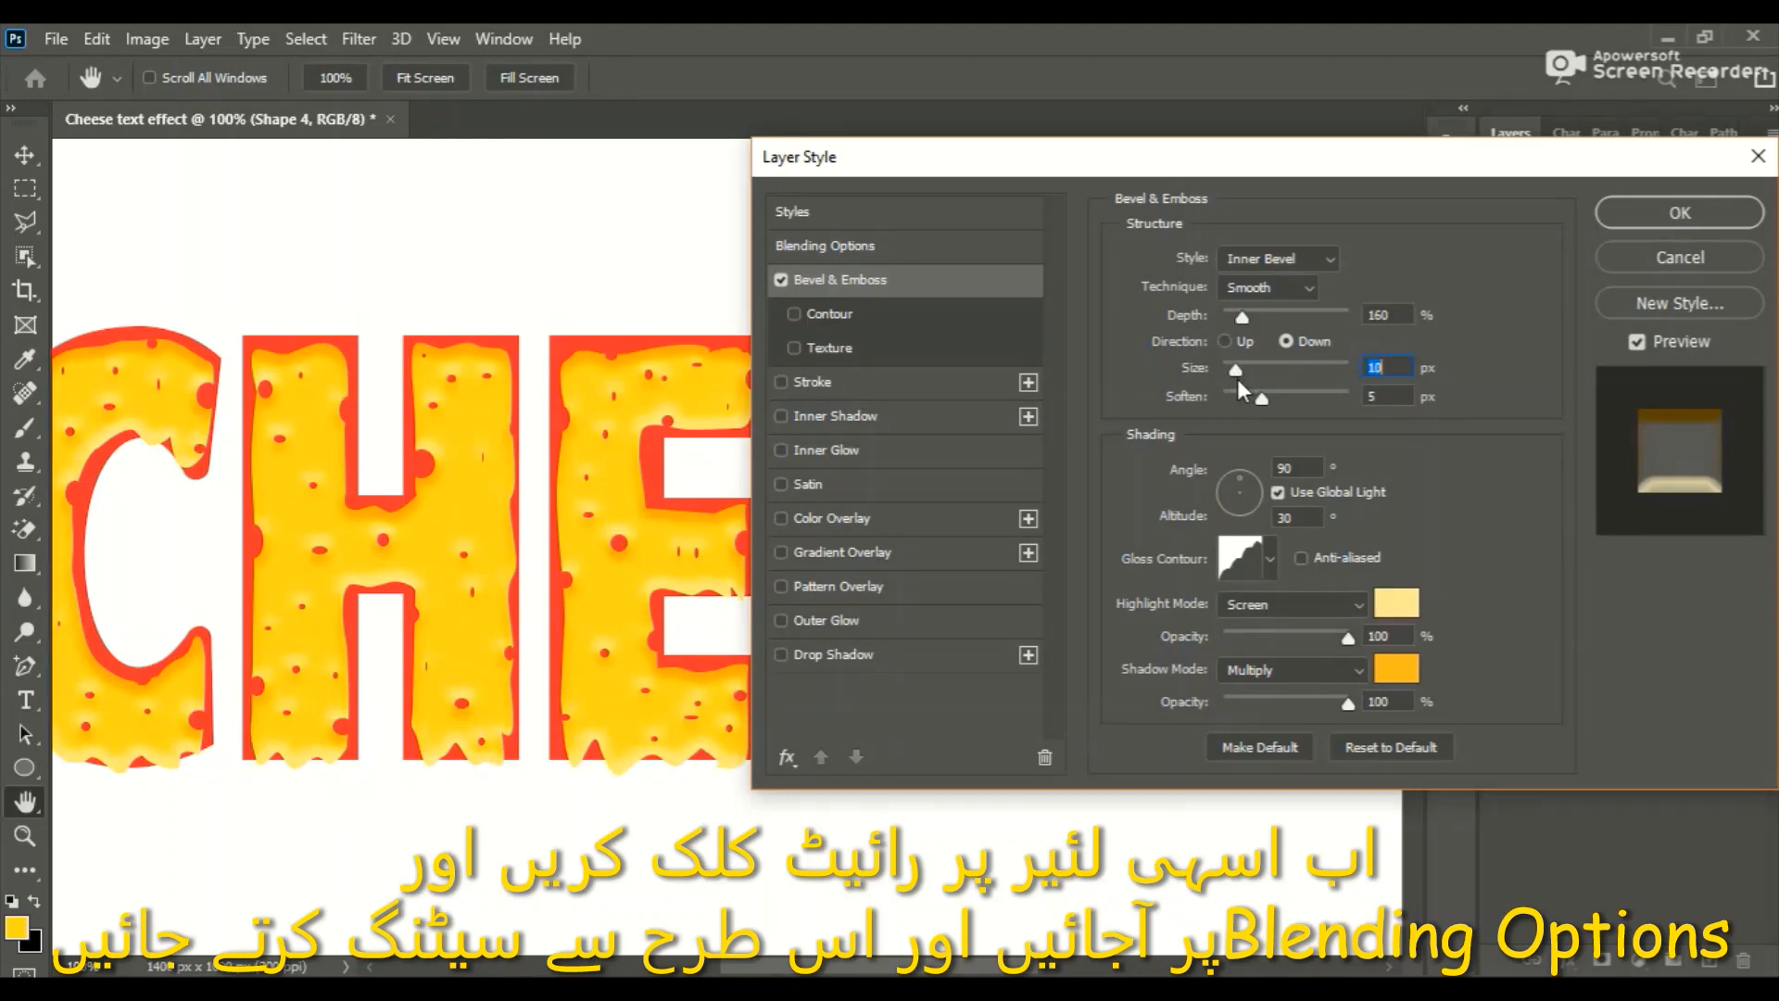
pyautogui.click(1387, 686)
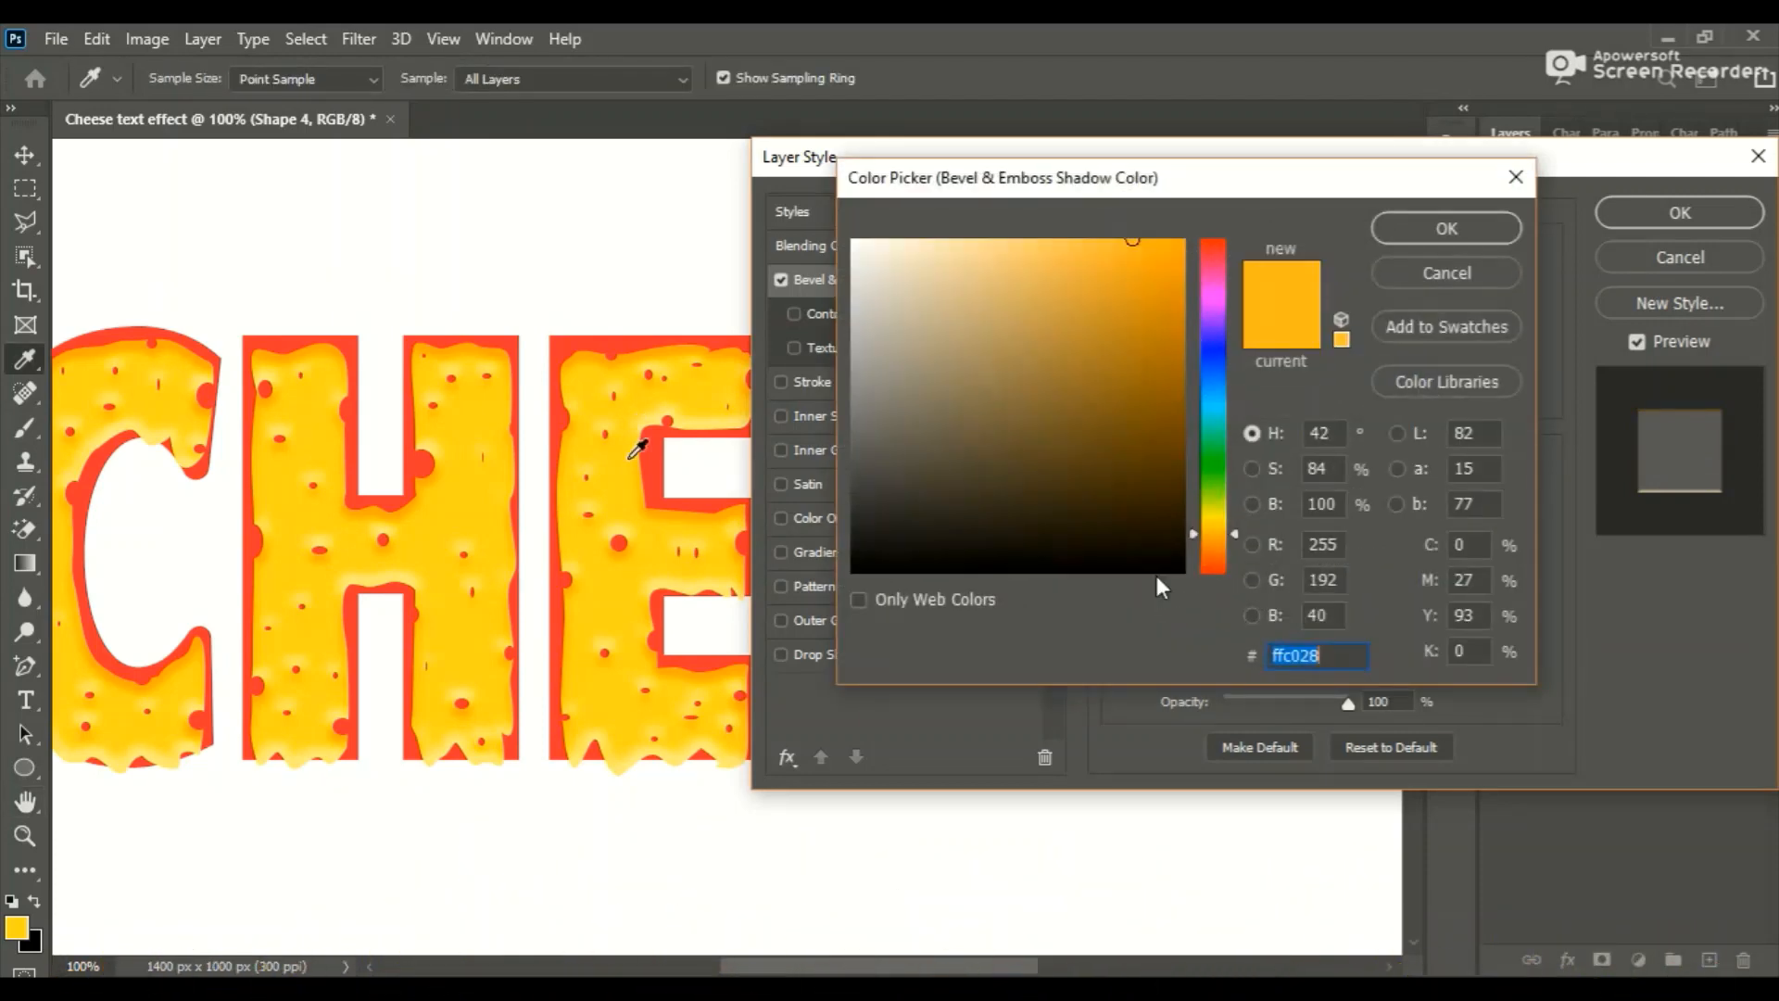
pyautogui.click(675, 385)
pyautogui.click(1045, 263)
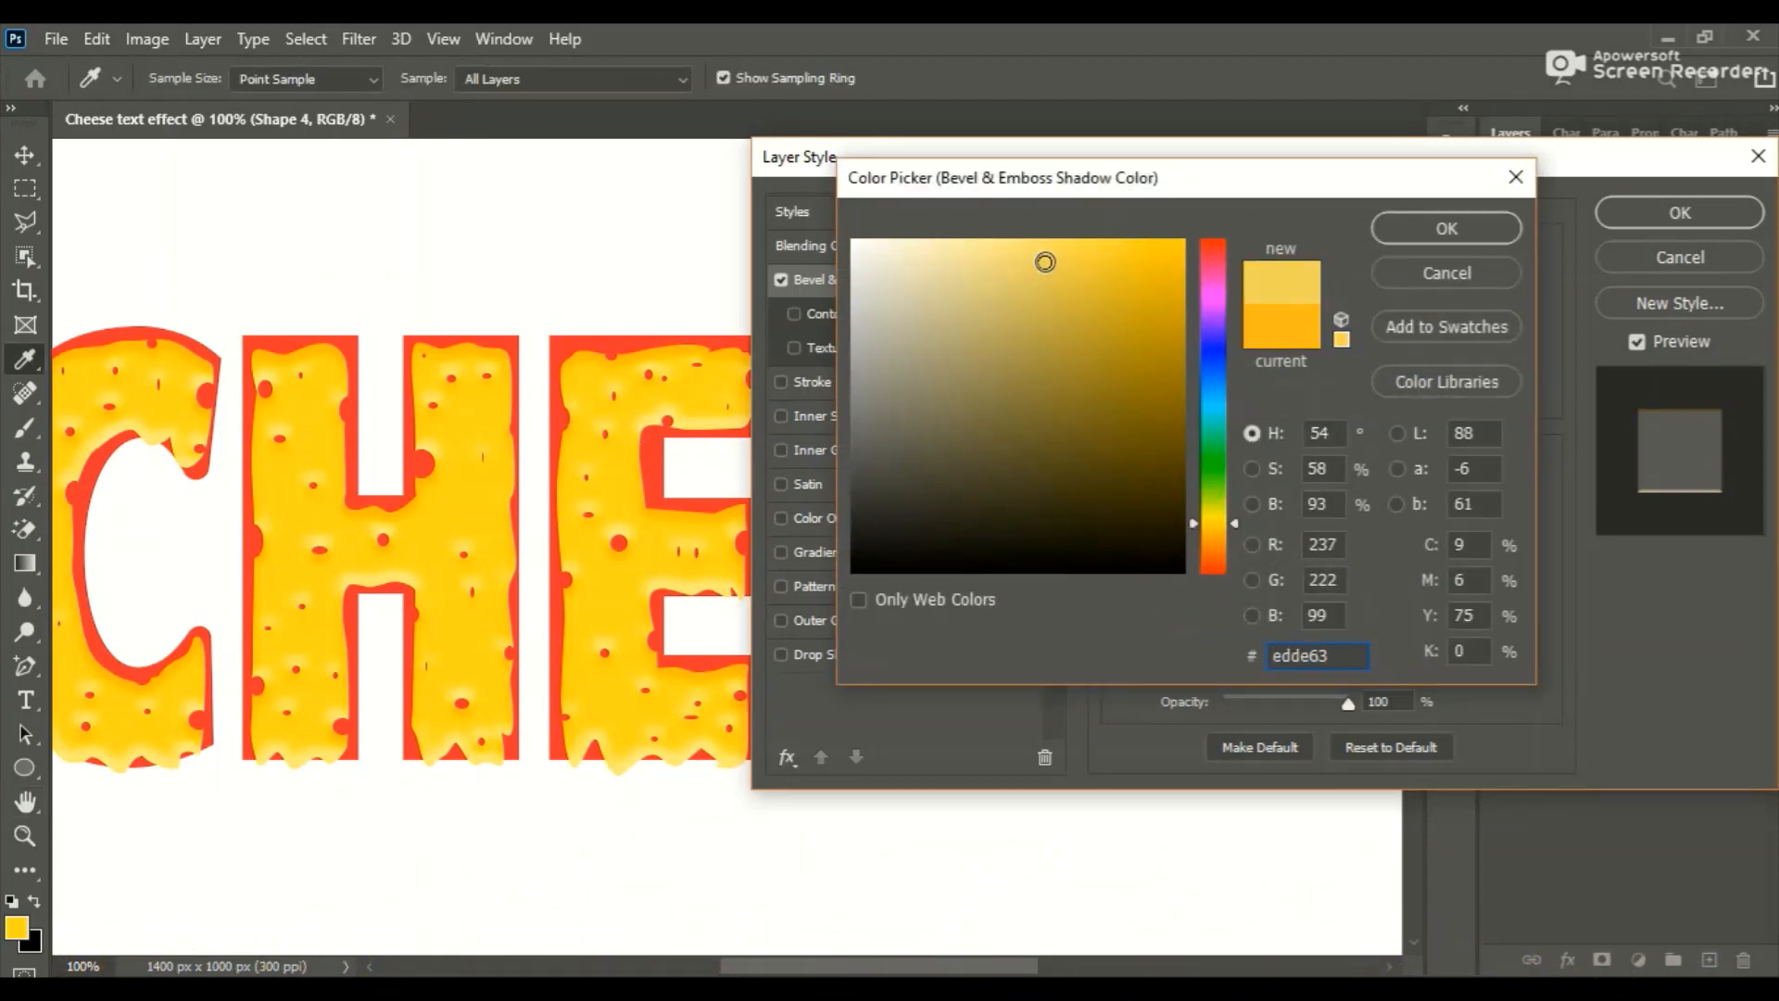
pyautogui.moveTo(1045, 263); pyautogui.dragTo(1039, 254)
pyautogui.click(1445, 272)
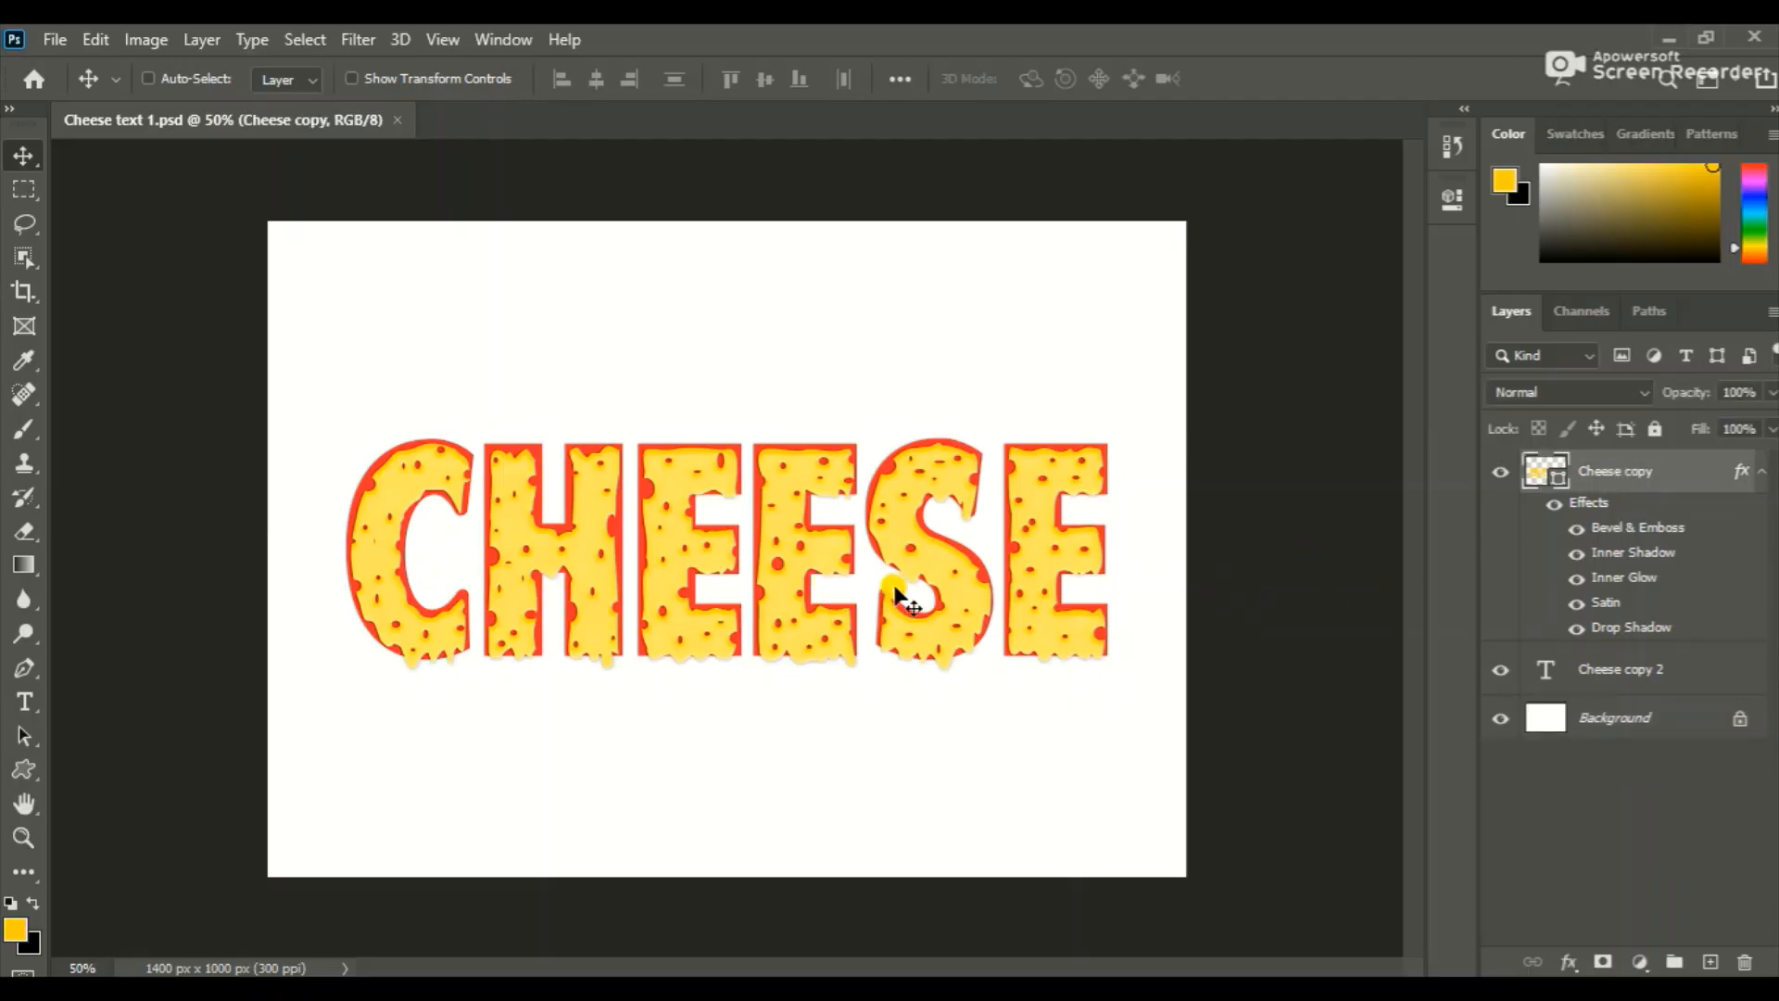
# Fill the Background layer of Cheese text 1.psd with black and inspect the lettering against it at fit-screen and 100% zoom.
pyautogui.click(1561, 730)
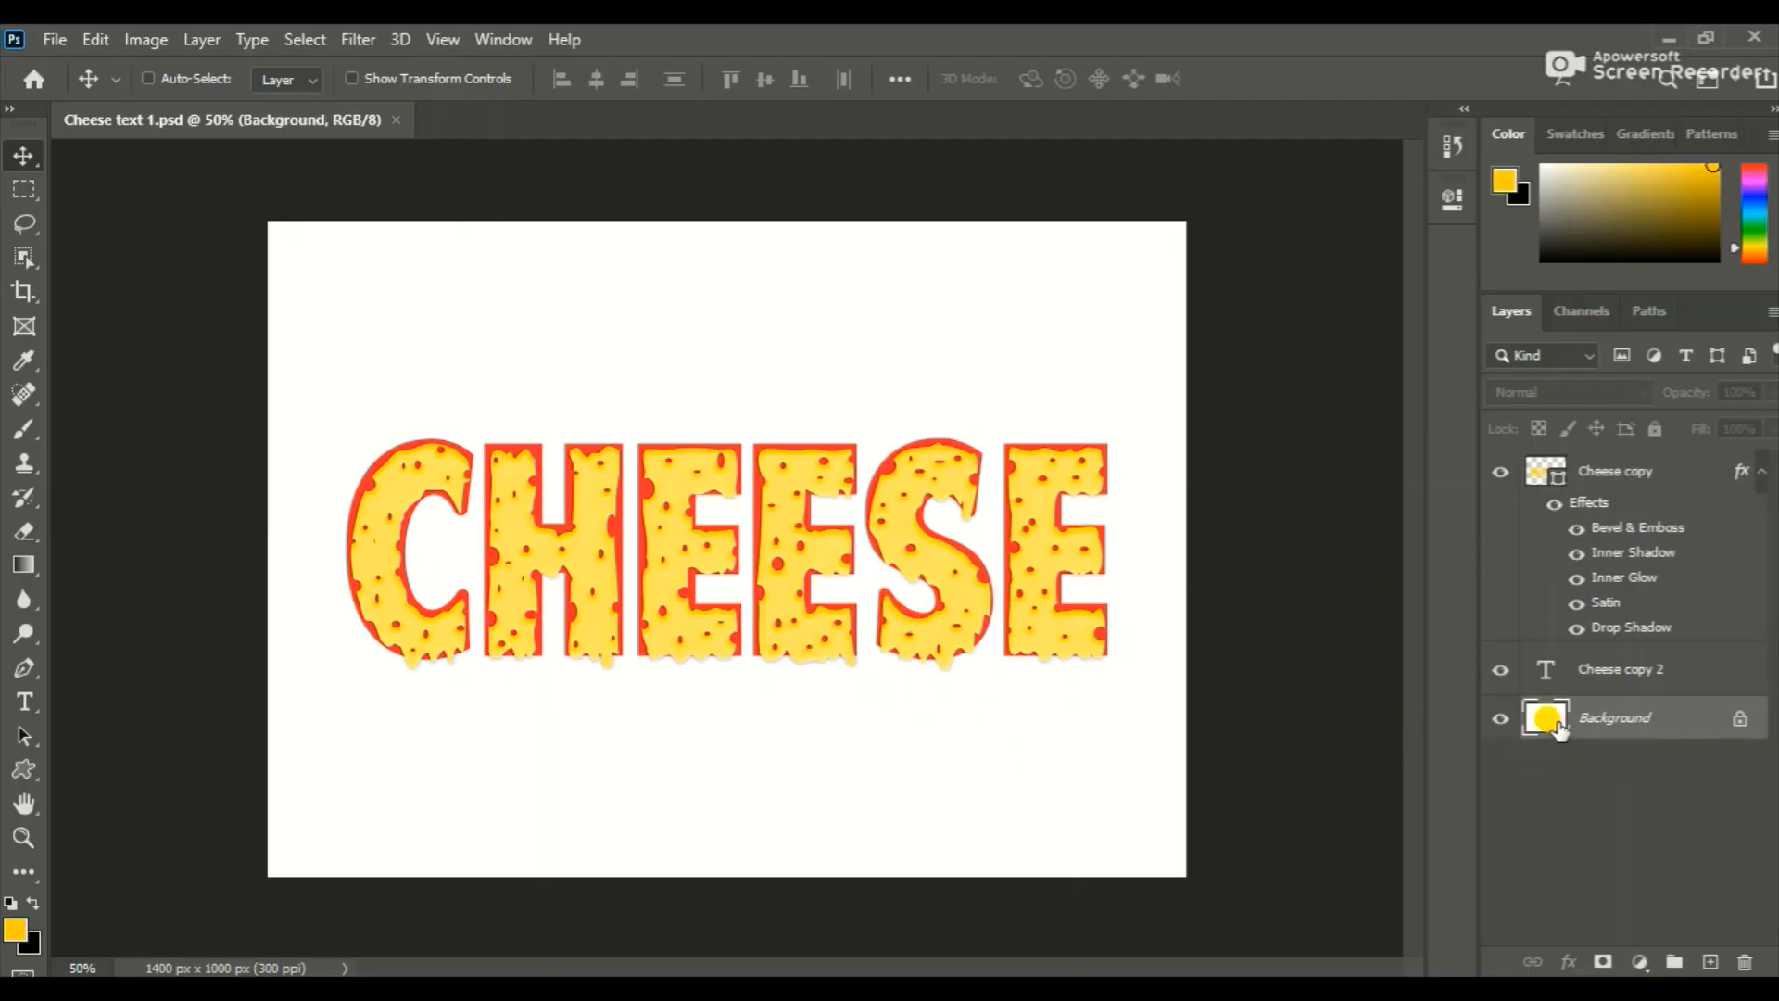
pyautogui.hotkey('ctrl', 'BackSpace')
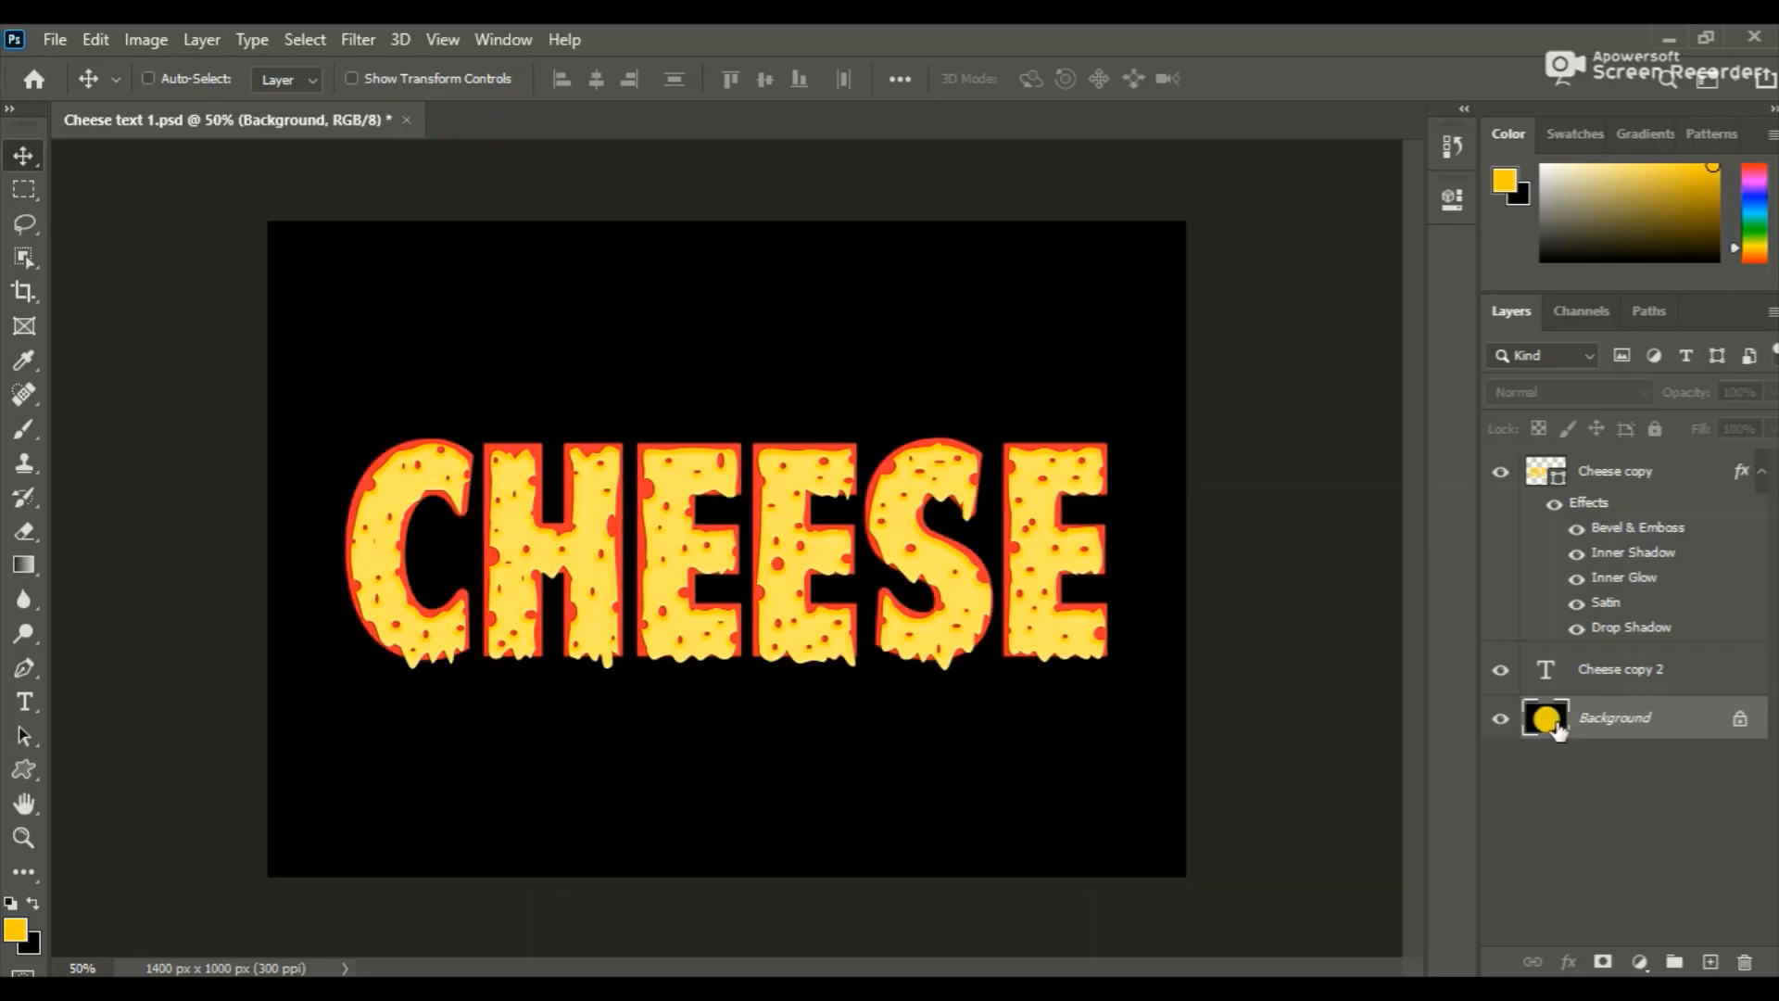
pyautogui.press('z')
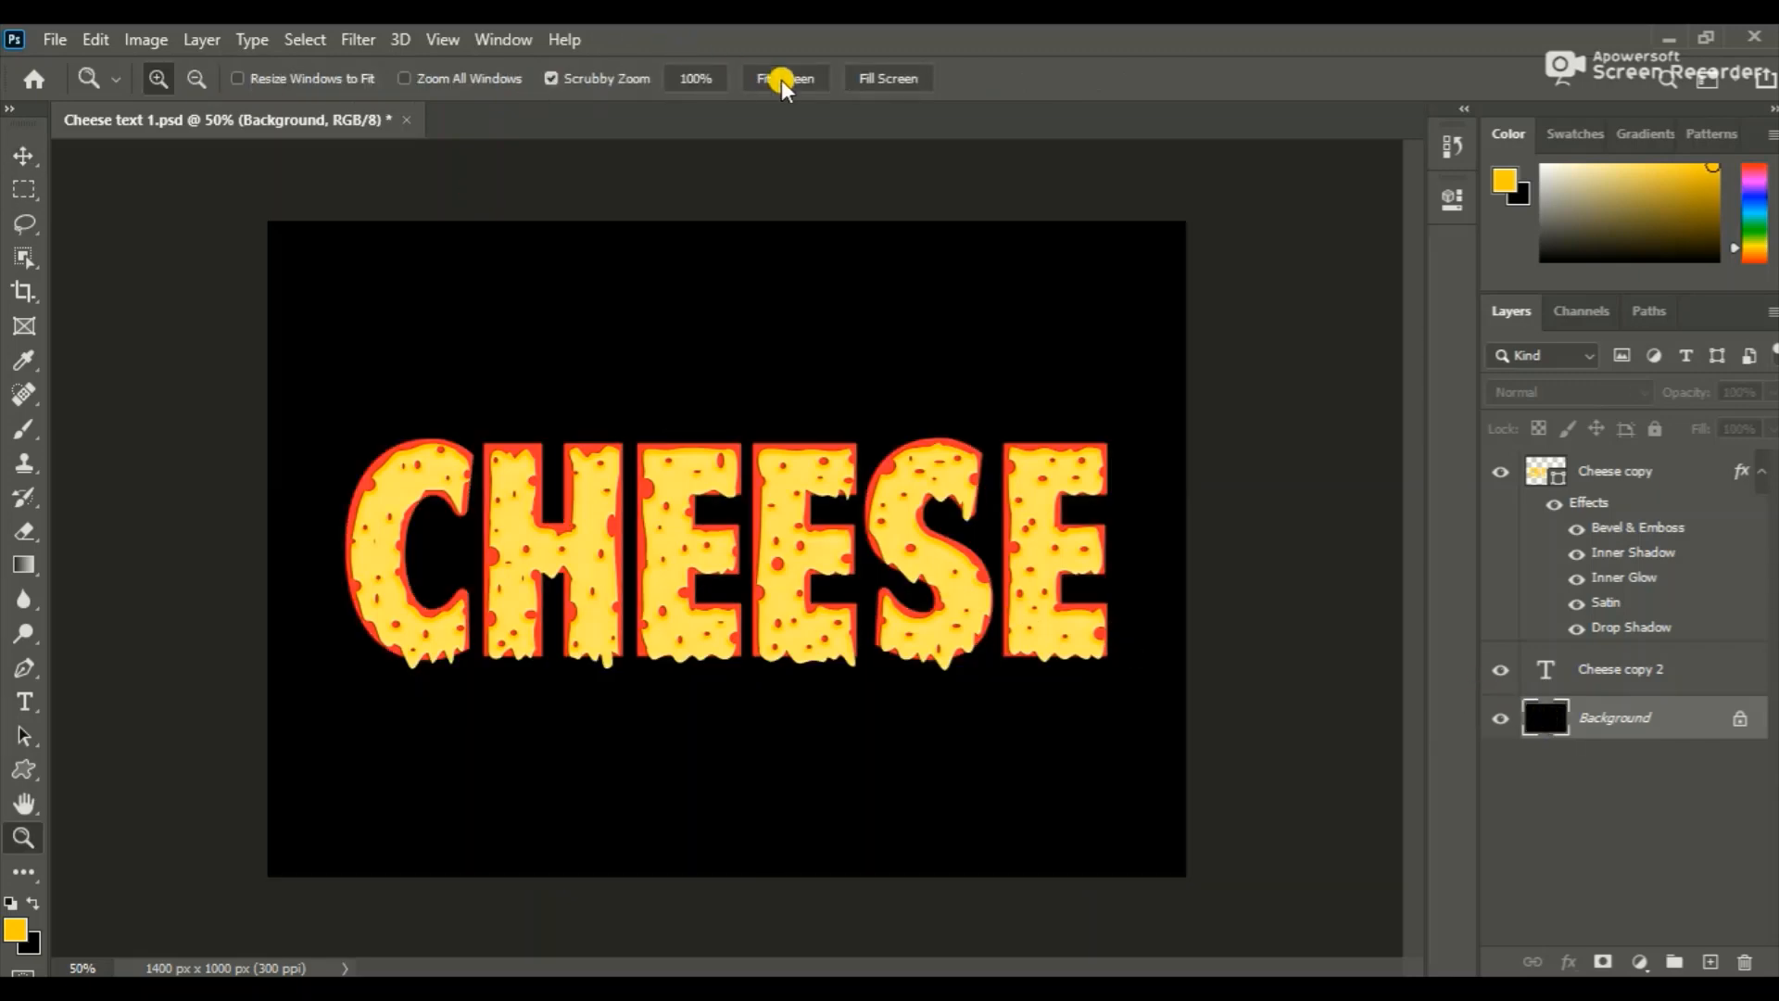
pyautogui.click(785, 79)
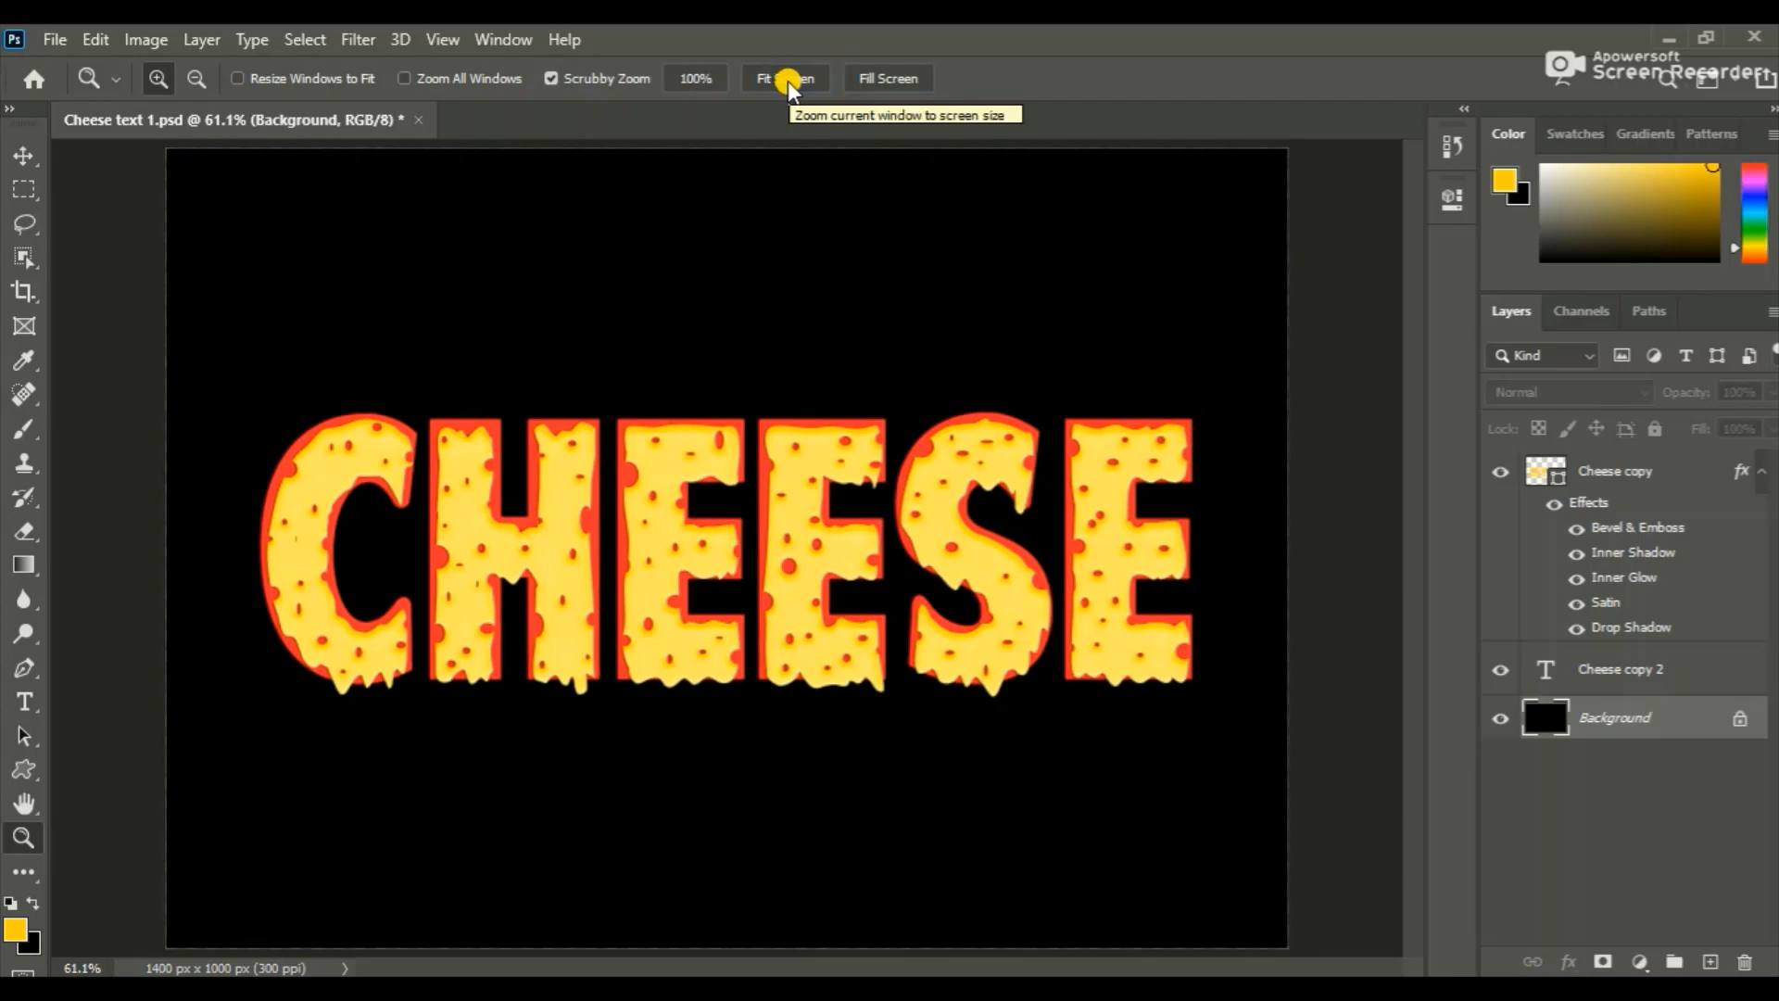
pyautogui.click(695, 77)
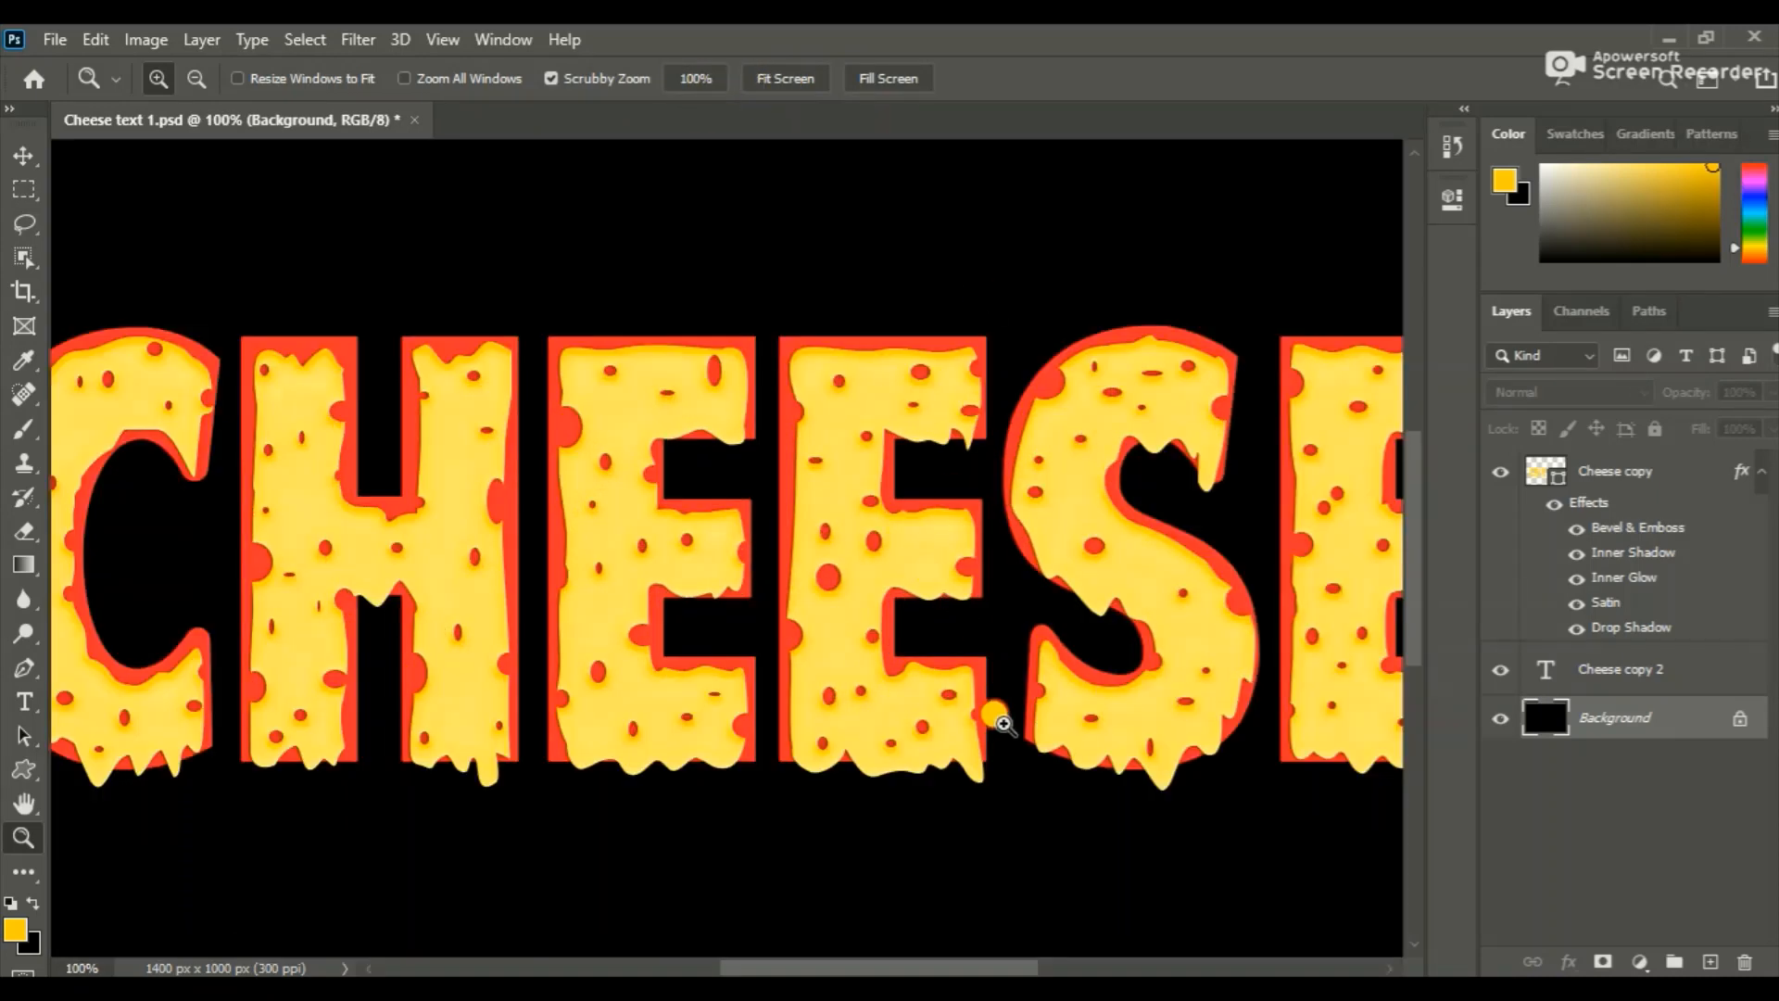
pyautogui.click(995, 716)
pyautogui.click(695, 78)
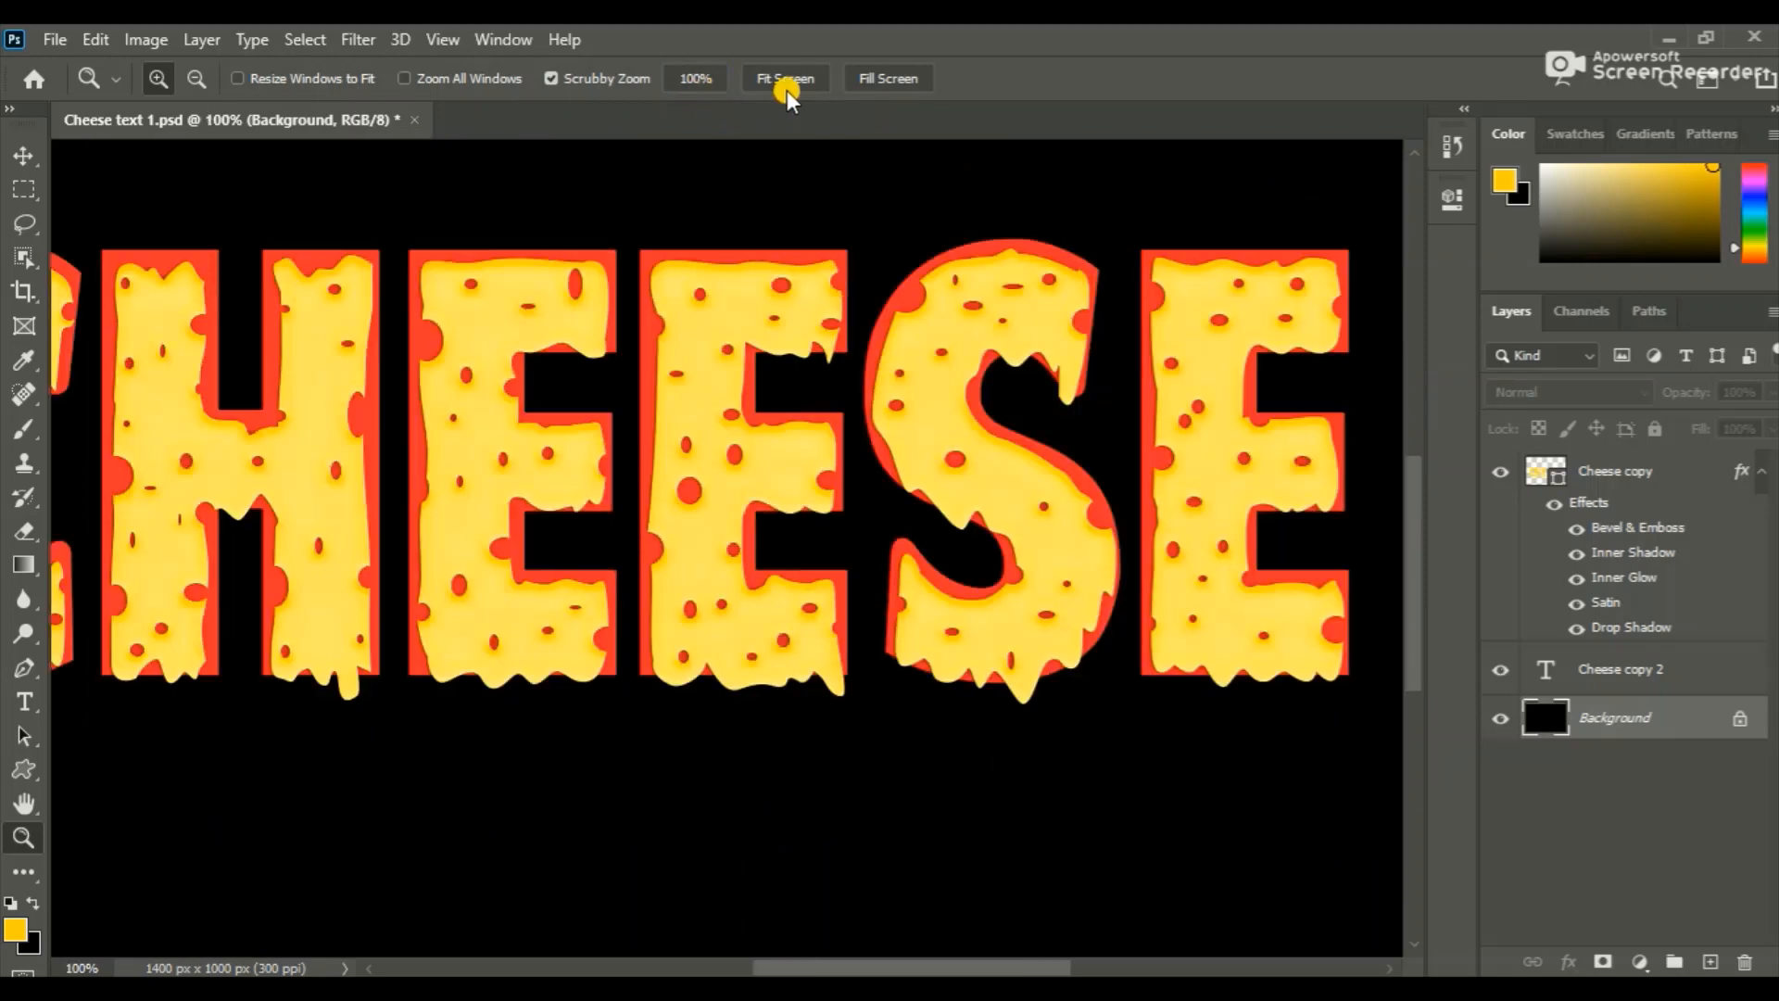
pyautogui.click(784, 79)
# Reset the foreground and background colors to default black and white.
pyautogui.click(25, 158)
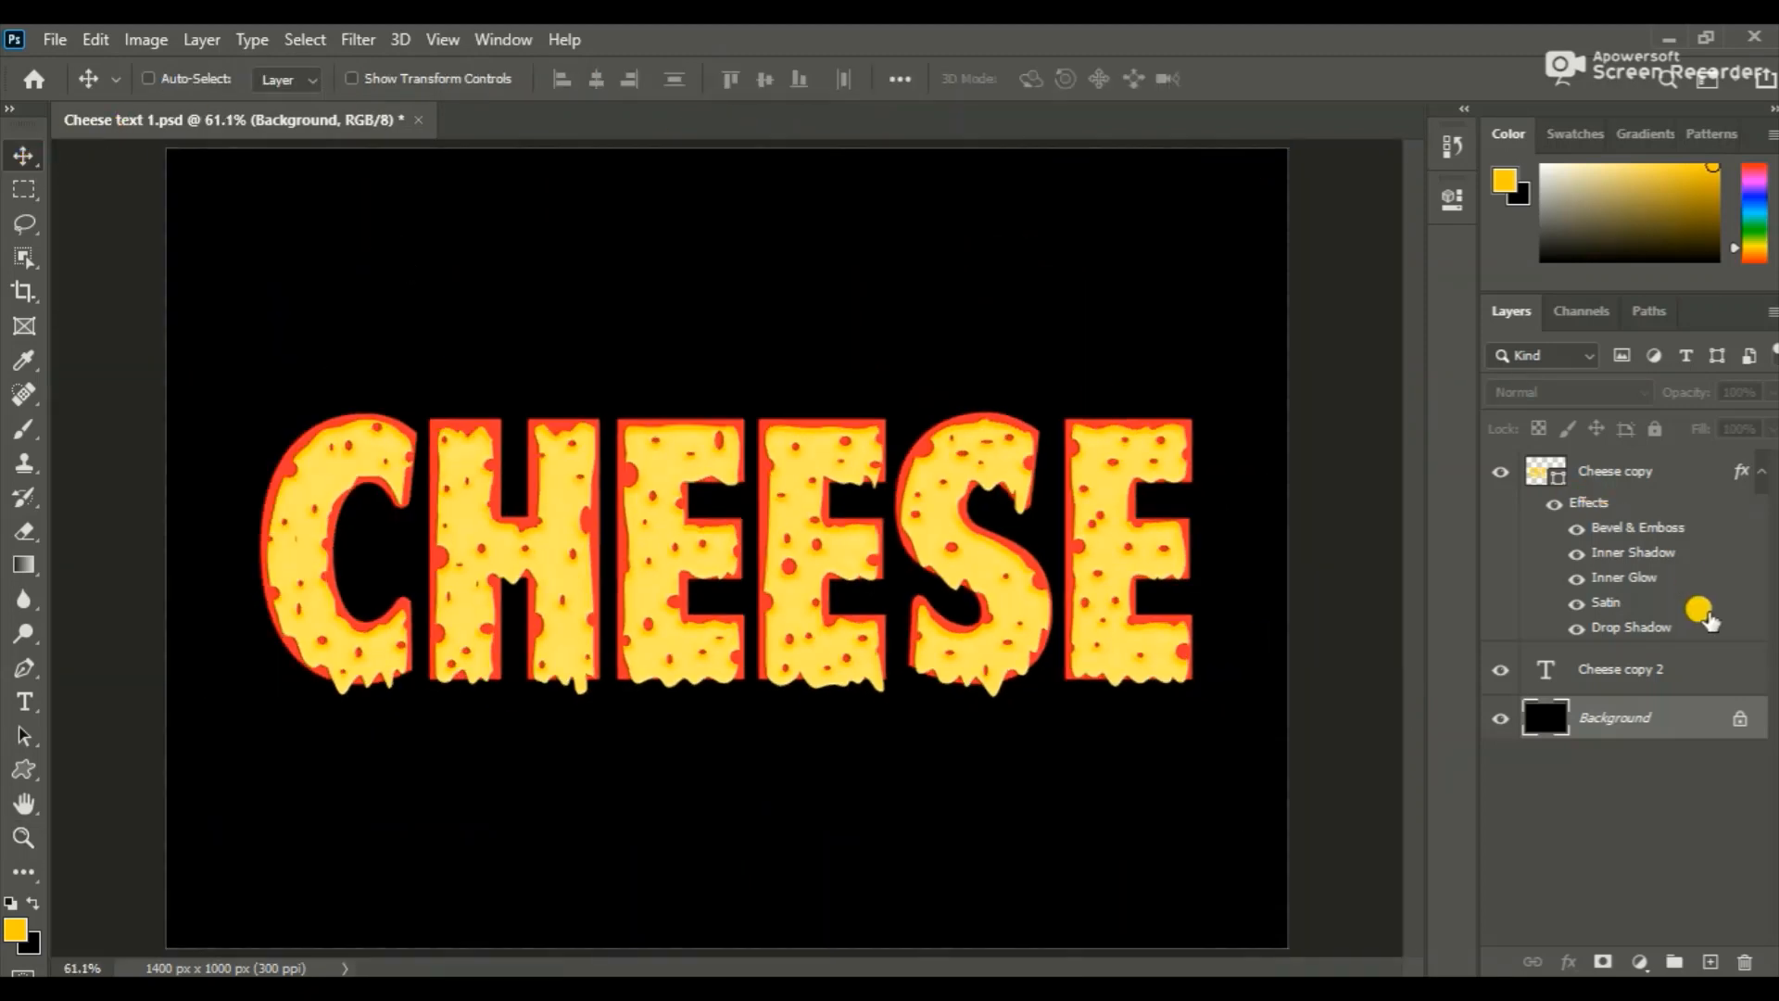
pyautogui.press('d')
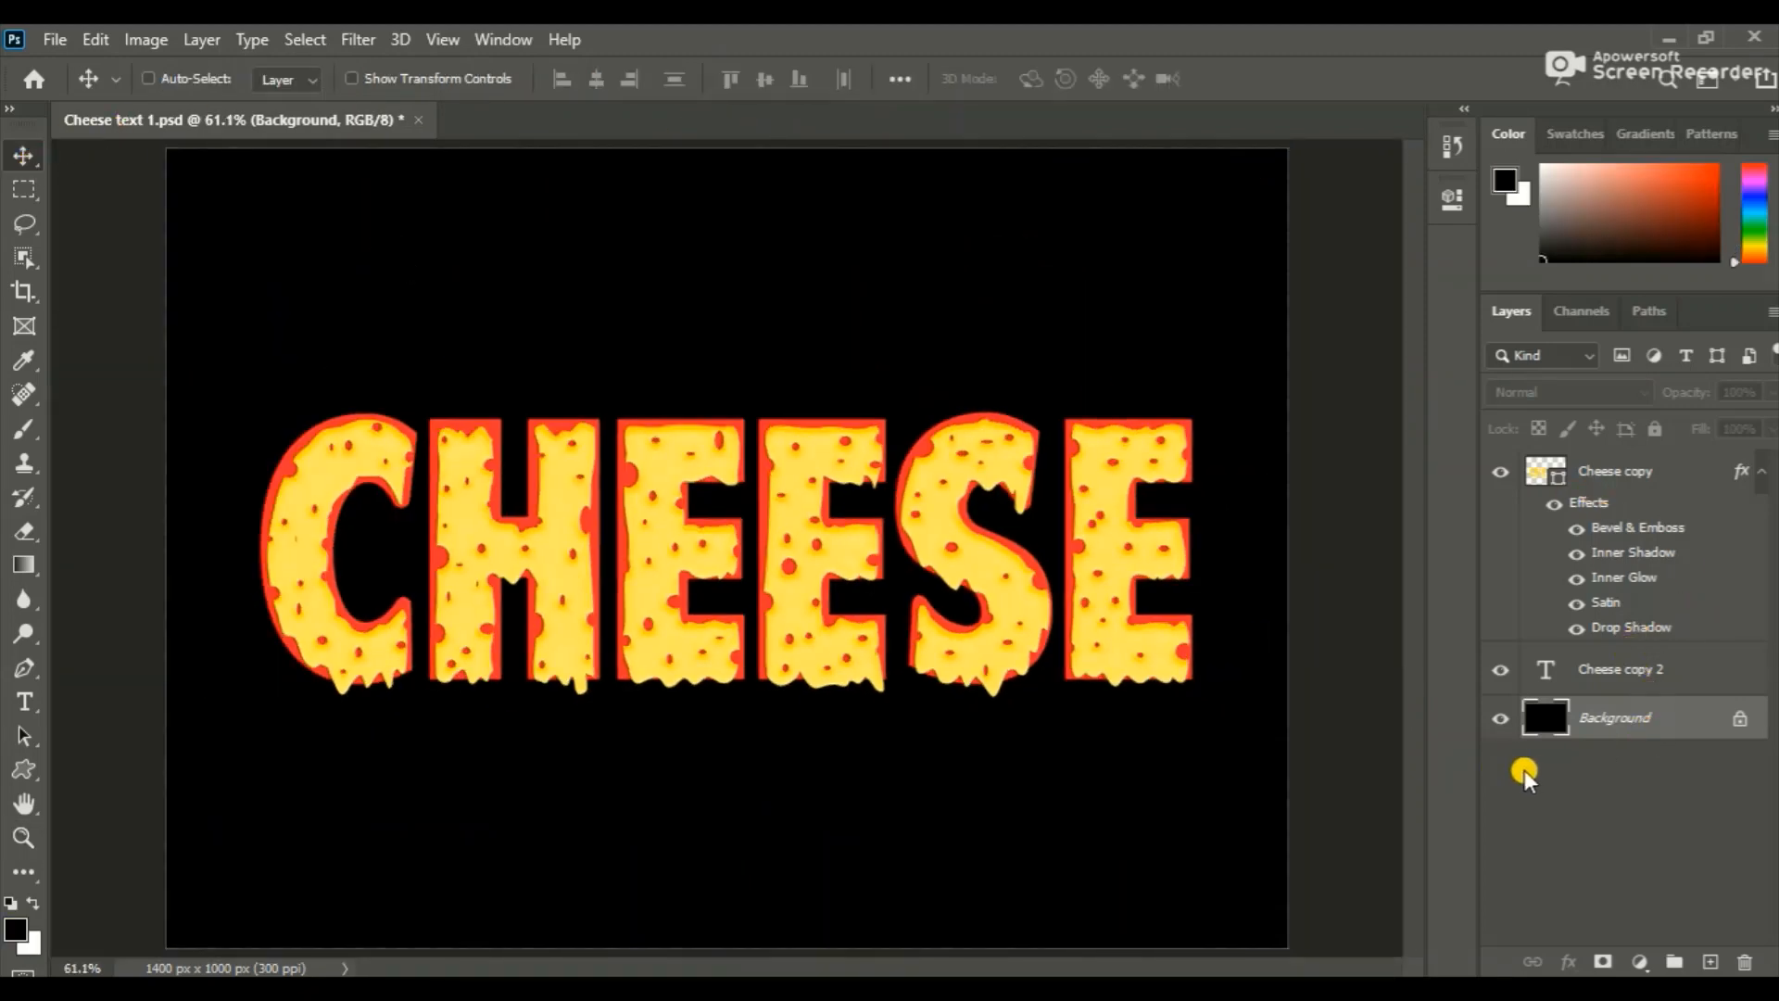